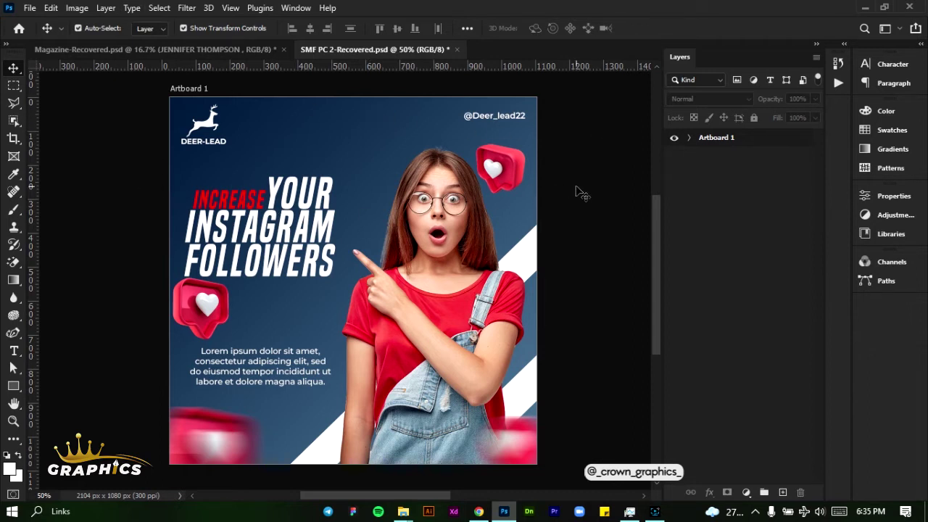
Step: Create a new 1080 x 1080 px document at 300 ppi from the recent custom preset, with artboards off
click(30, 8)
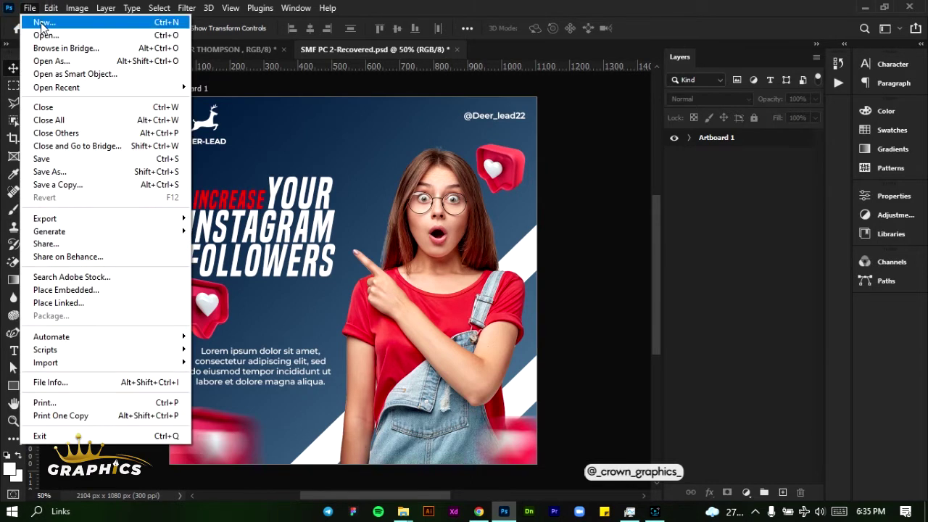
click(42, 24)
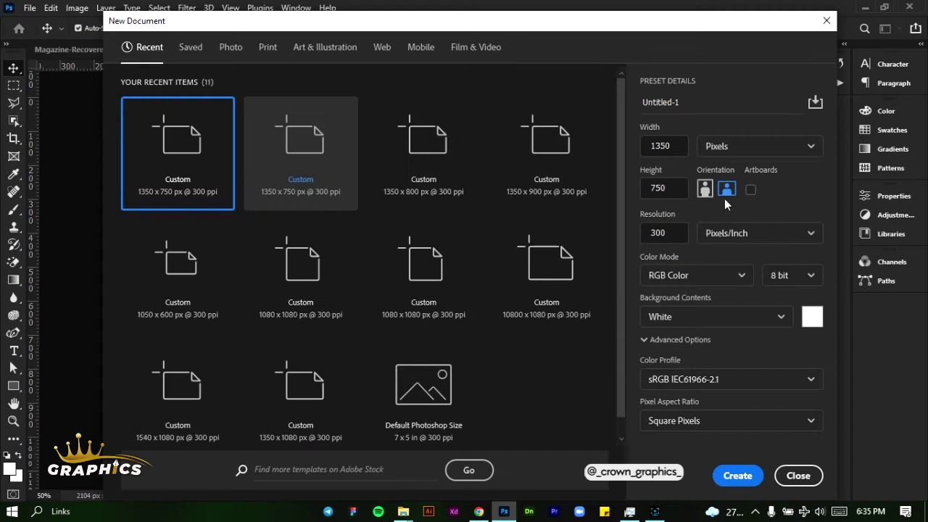
click(749, 146)
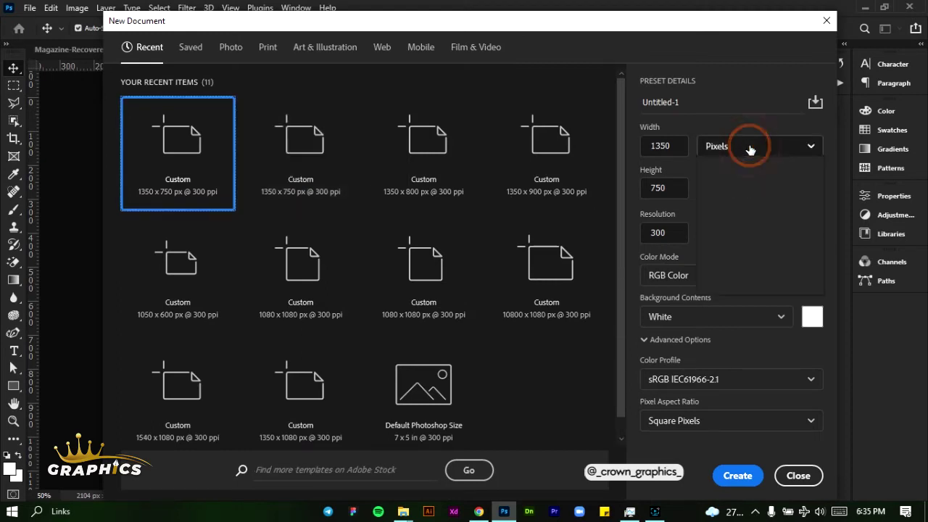
click(749, 173)
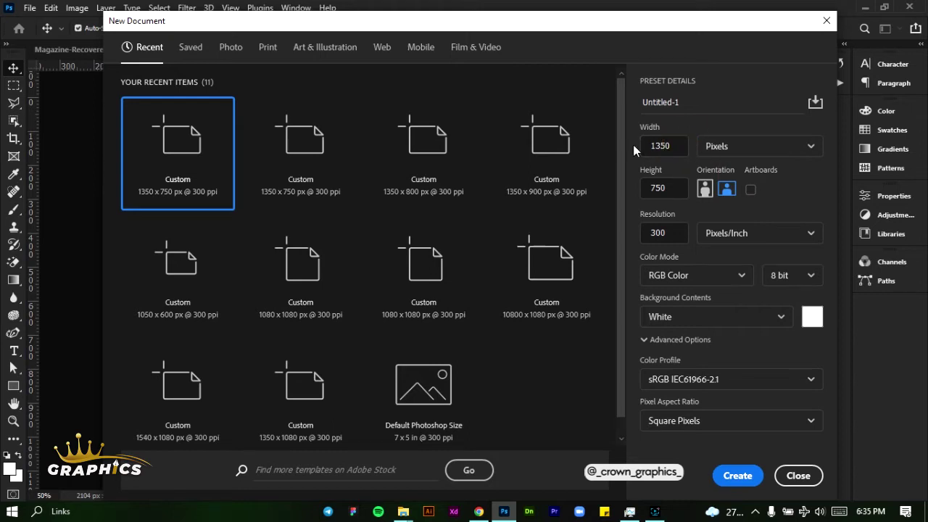
click(392, 293)
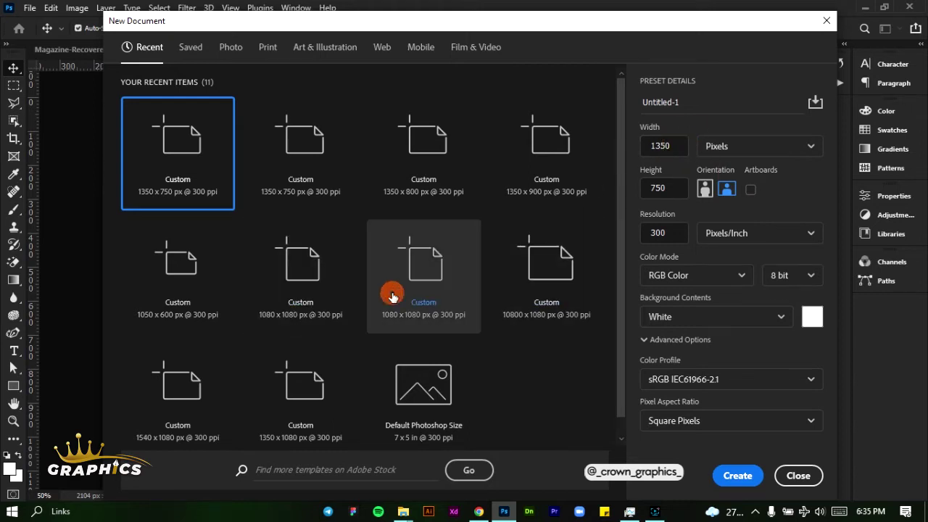
click(748, 191)
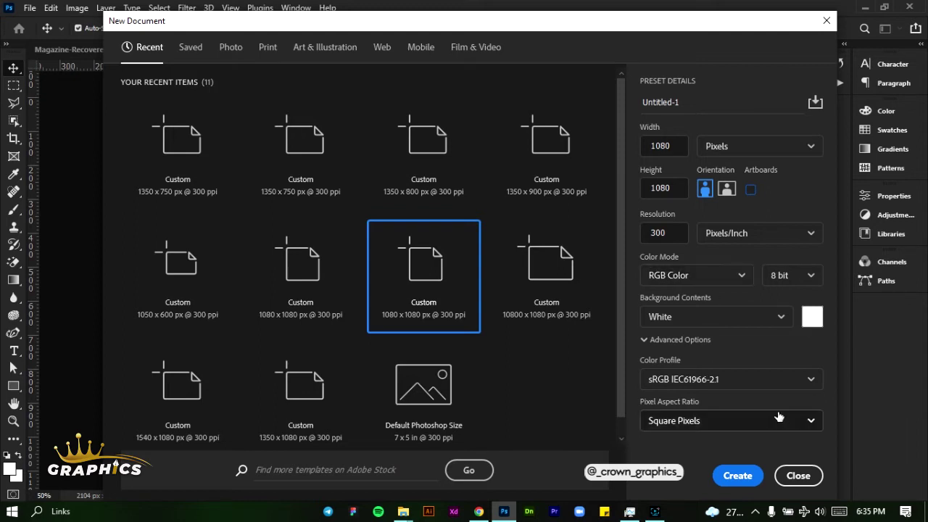
click(740, 475)
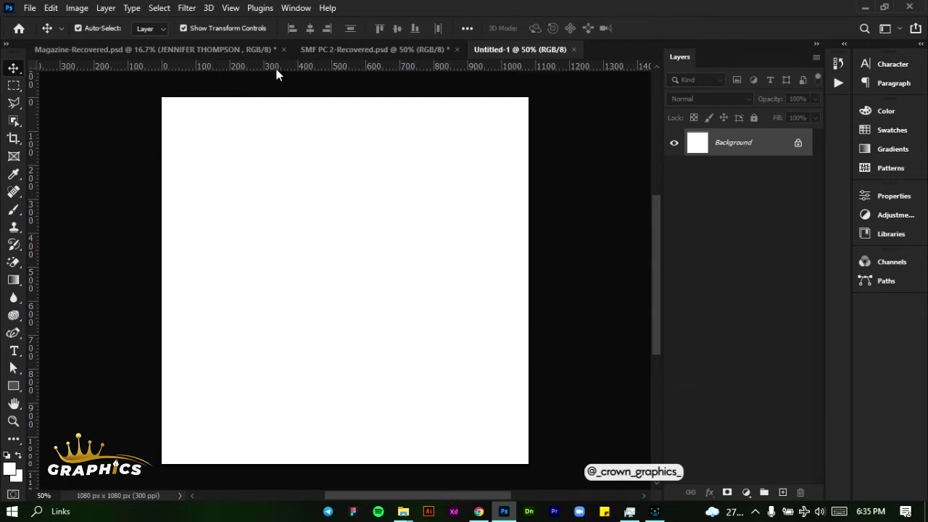
Step: Add a guide layout with 30 px margins on all four sides of the canvas
click(231, 8)
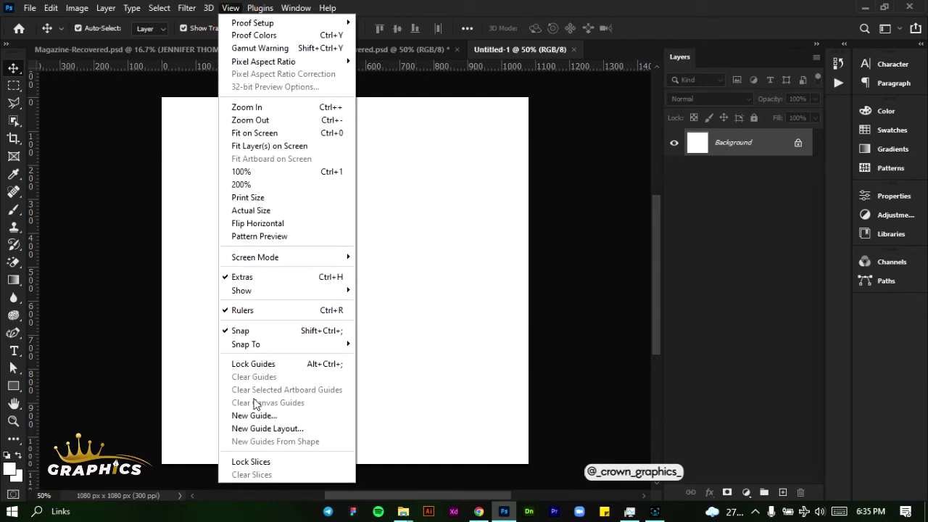
click(255, 428)
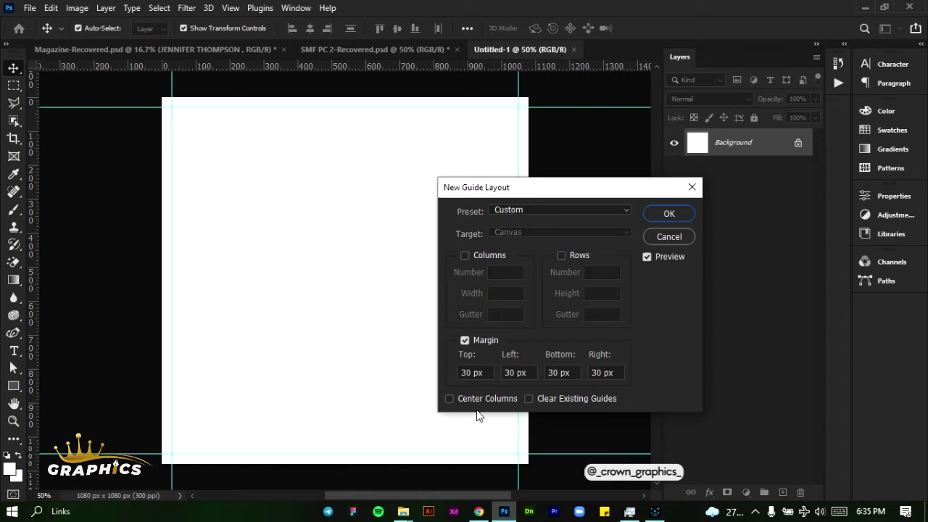
click(666, 211)
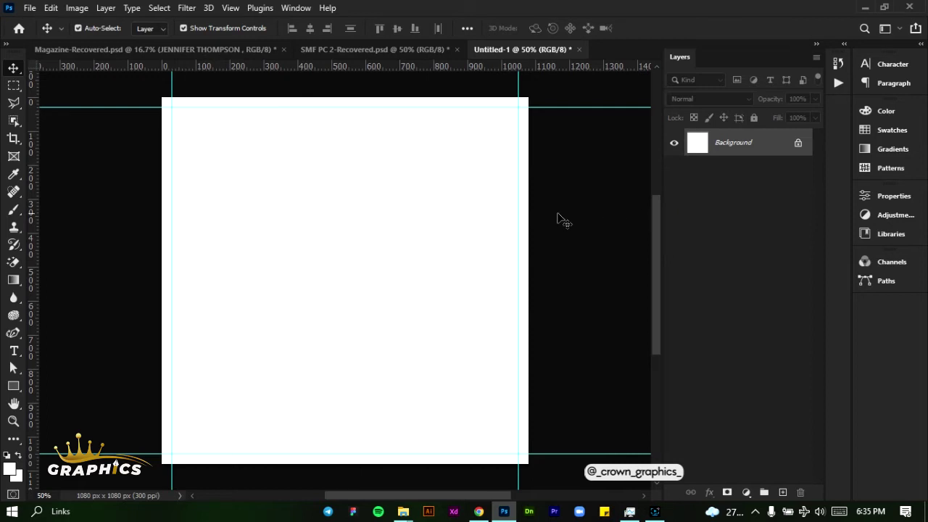
Step: Fill the background with the Blue_29 preset as a radial gradient from the upper-left to the lower-right corner of the canvas
click(14, 280)
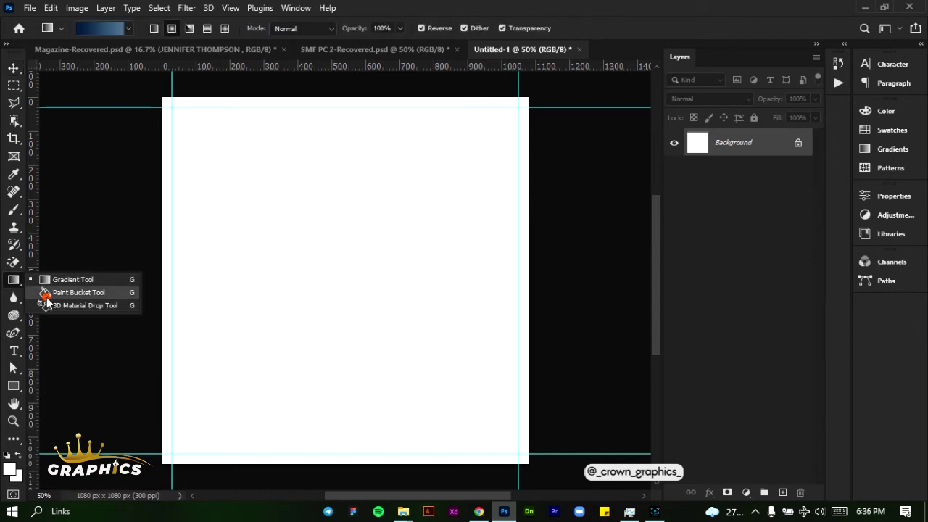
click(43, 287)
right_click(21, 288)
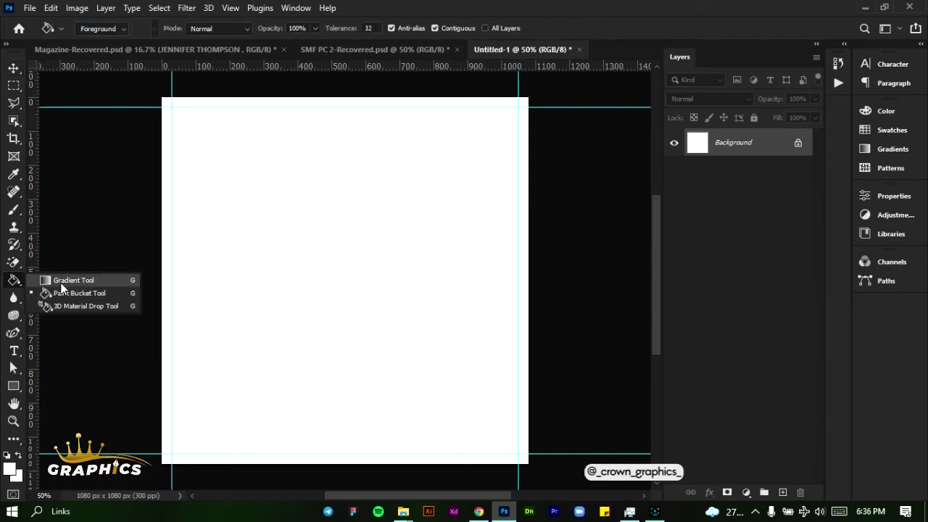
click(61, 288)
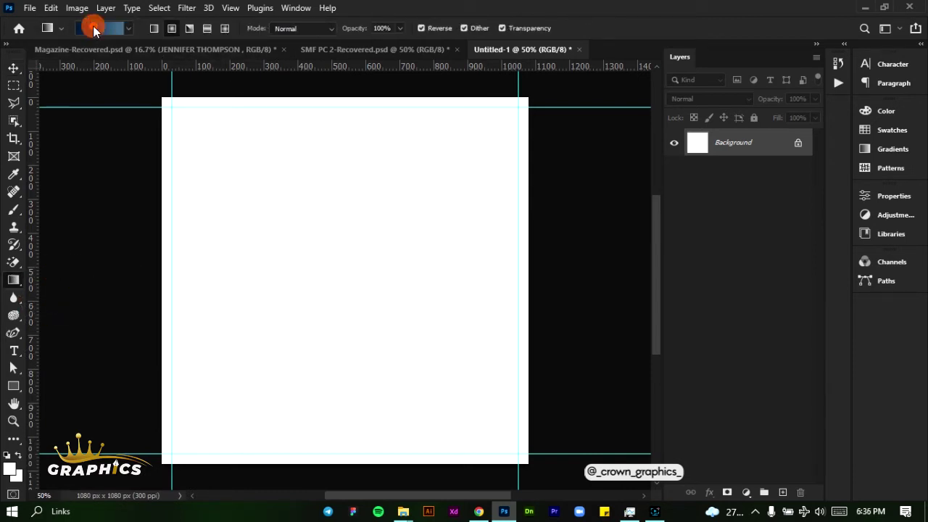
click(92, 29)
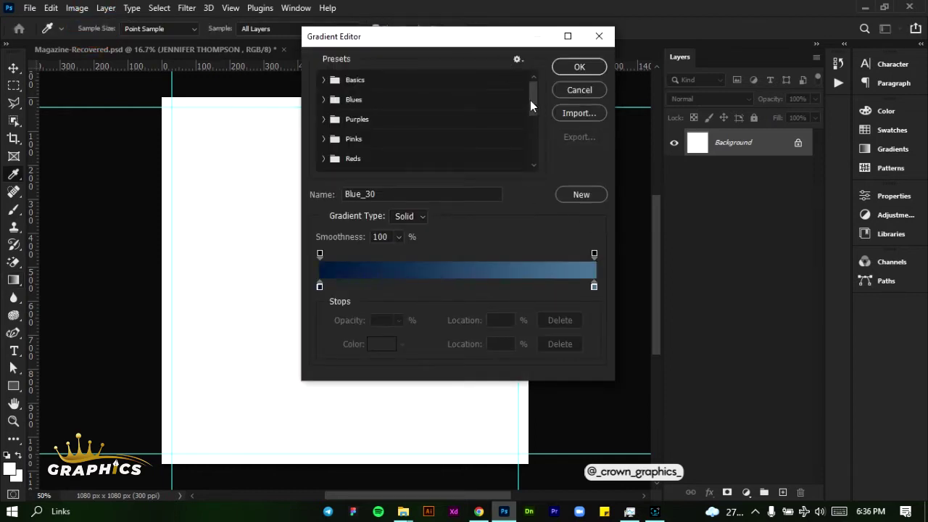
click(324, 102)
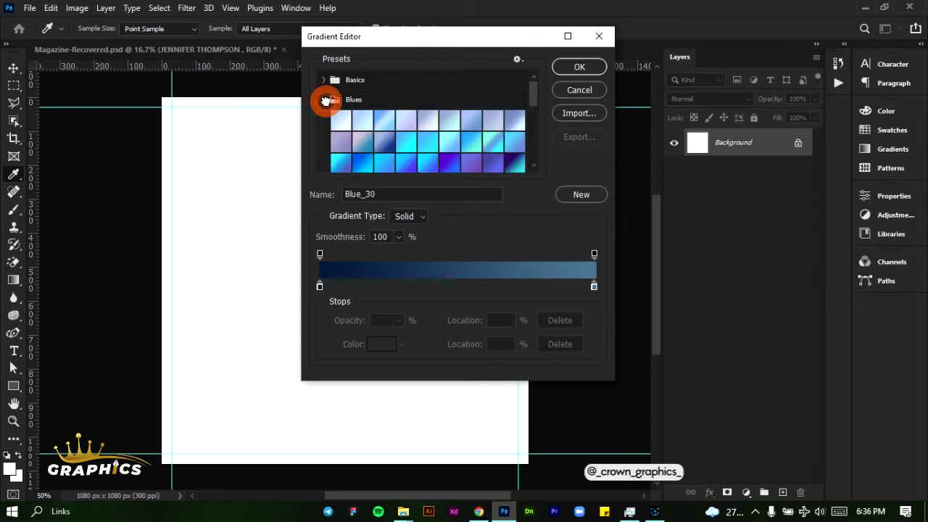
scroll(477, 140, down, 2)
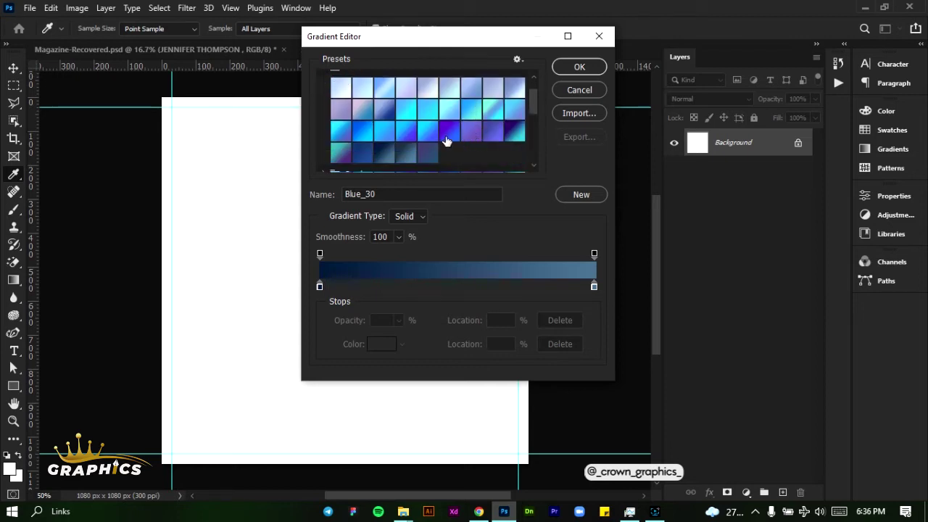
click(370, 154)
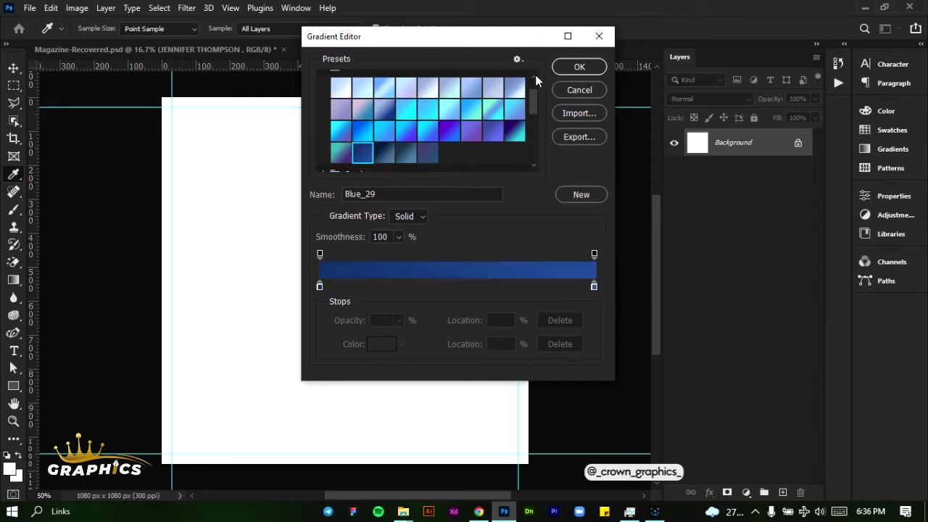
click(576, 68)
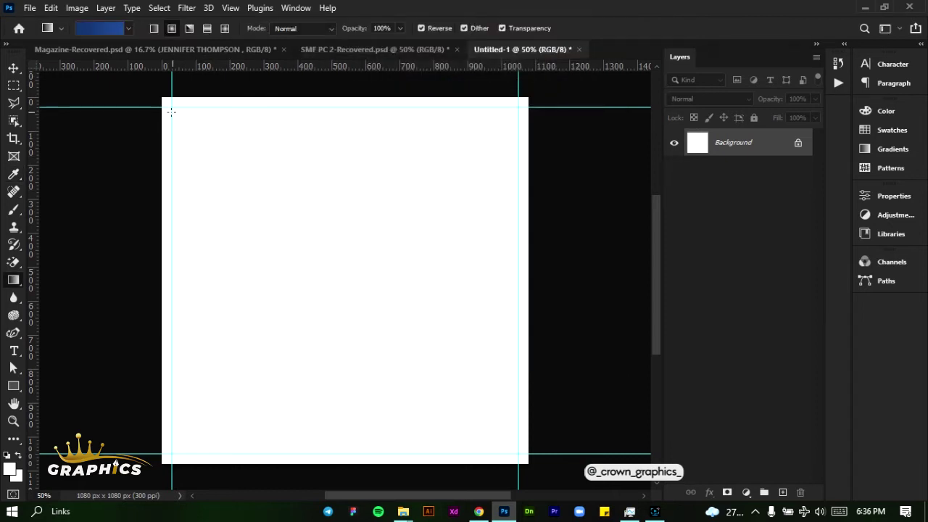
drag(164, 99, 525, 460)
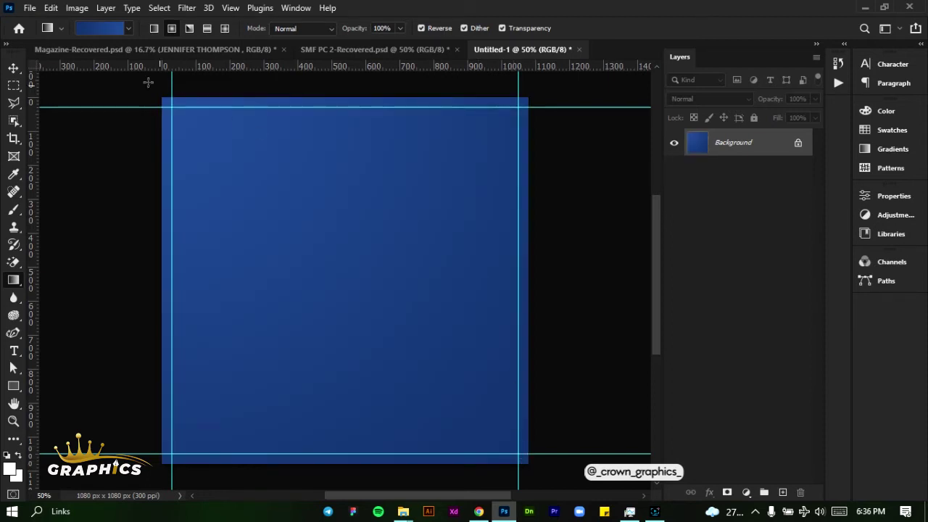
Step: Fill the background with the dark purple-to-turquoise Blues preset as a linear gradient running diagonally between the upper-left and lower-right guide intersections
click(99, 27)
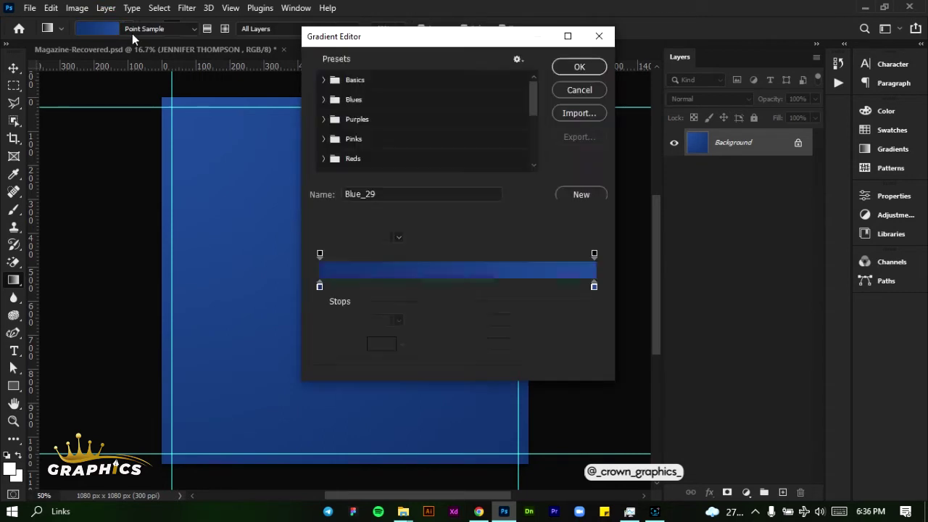
click(323, 99)
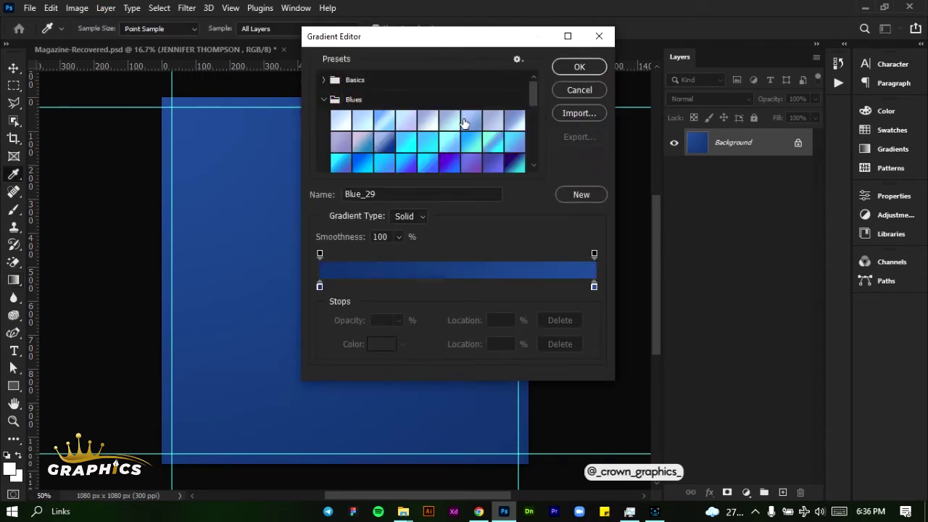
scroll(464, 118, down, 1)
scroll(463, 118, down, 1)
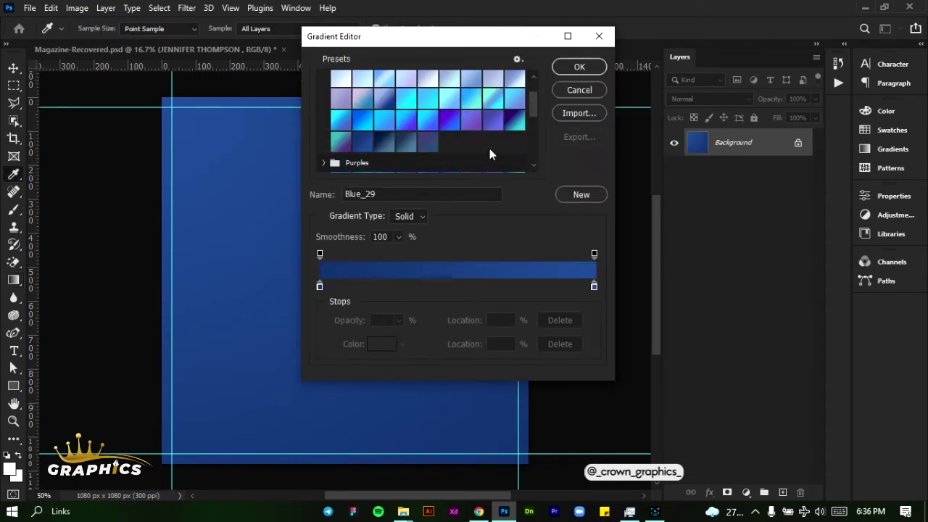
click(514, 121)
click(580, 68)
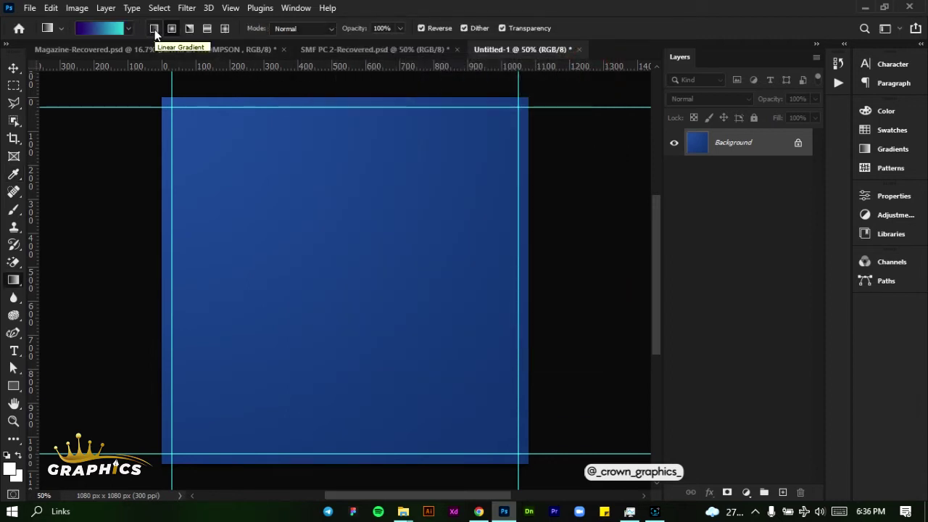
click(171, 29)
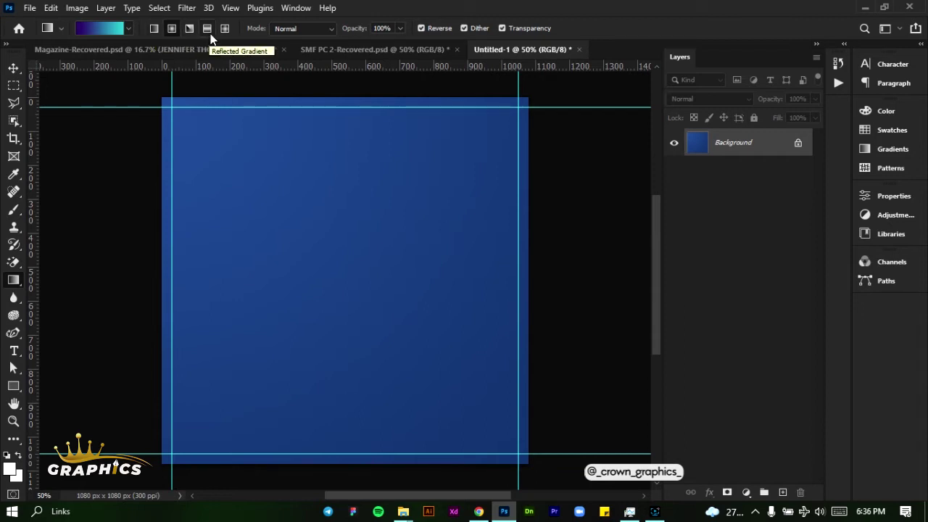
click(155, 29)
drag(171, 108, 520, 455)
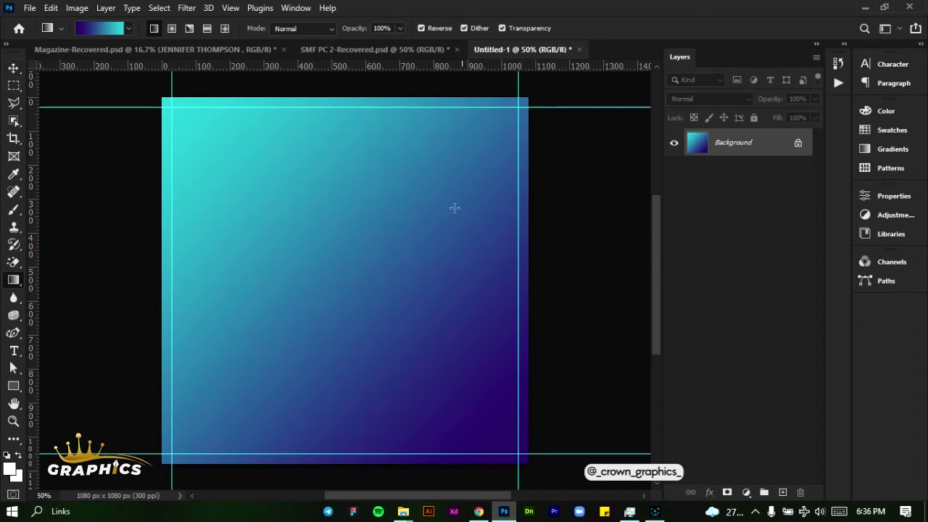
Step: Lock the guides
click(237, 8)
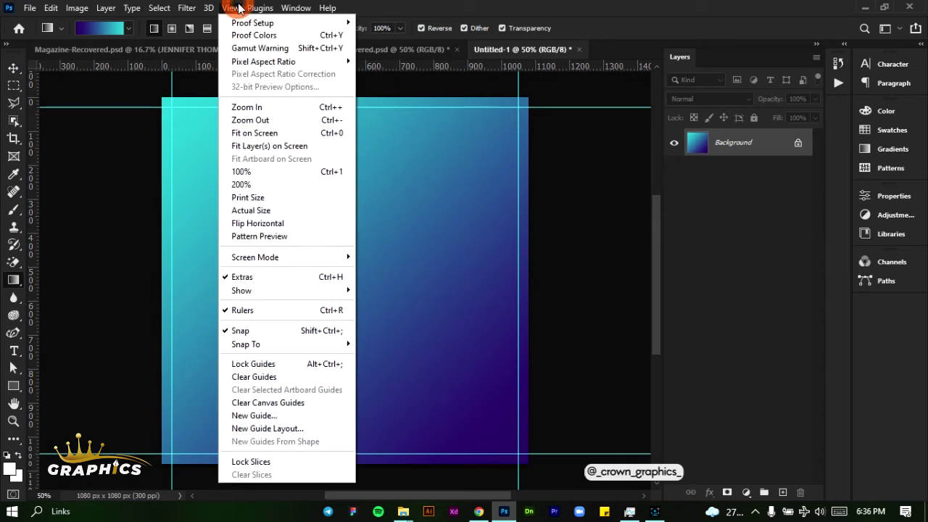
click(255, 363)
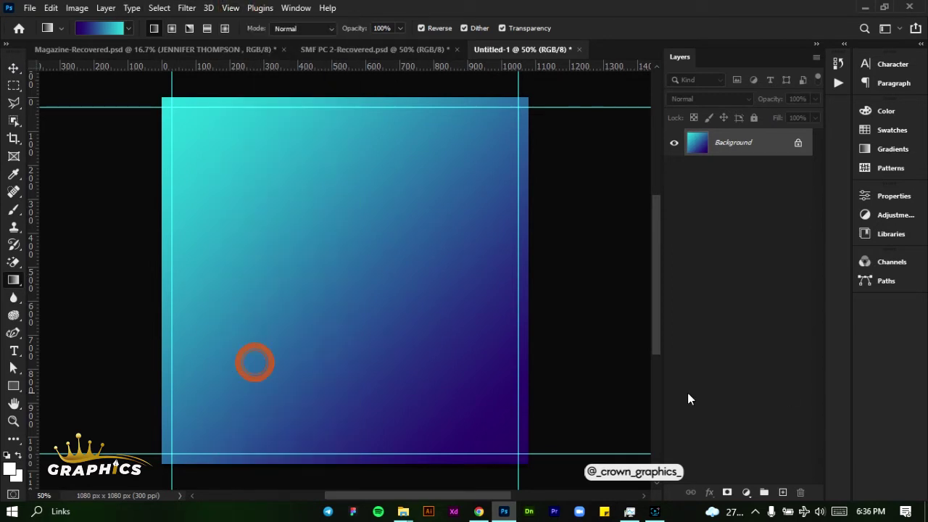
Step: Place the cut-out image of the pointing woman from the SMF PC 2 folder into the new document and shift it towards the lower right
click(403, 511)
click(356, 467)
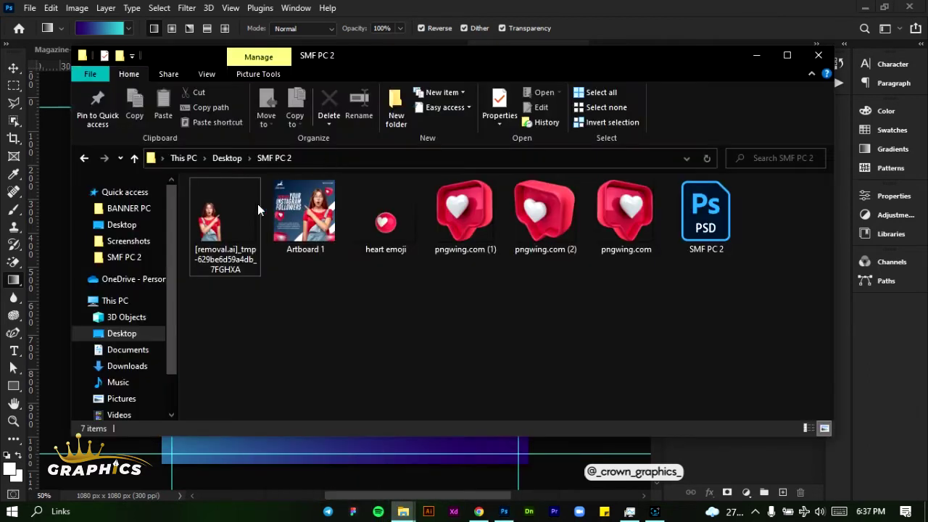
click(215, 230)
drag(215, 231, 279, 451)
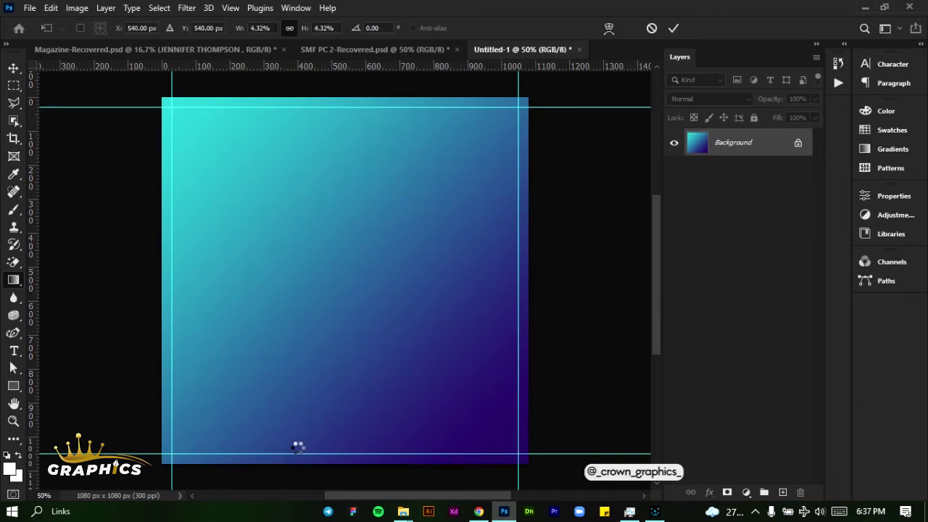
drag(277, 315, 346, 330)
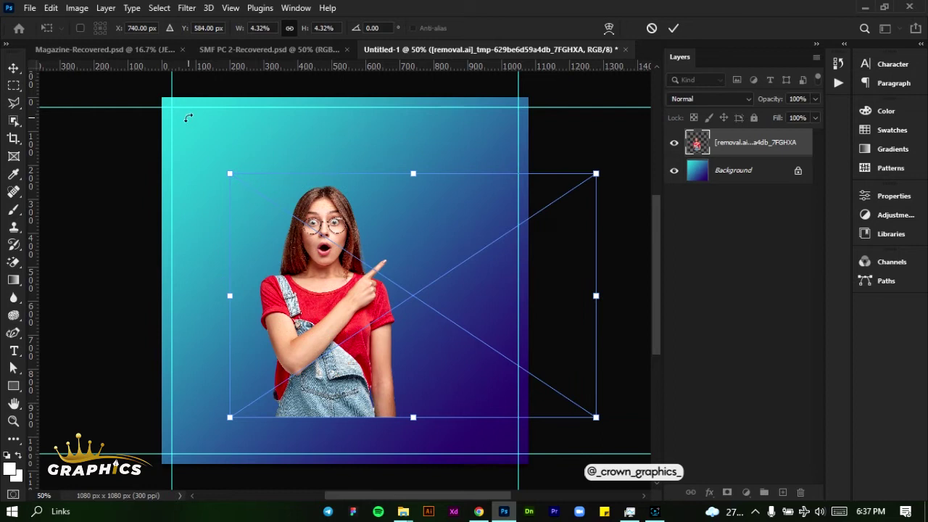
Step: Flip the woman image horizontally and move it about 170 px left so she fits inside the canvas
click(51, 8)
mouse_move(138, 316)
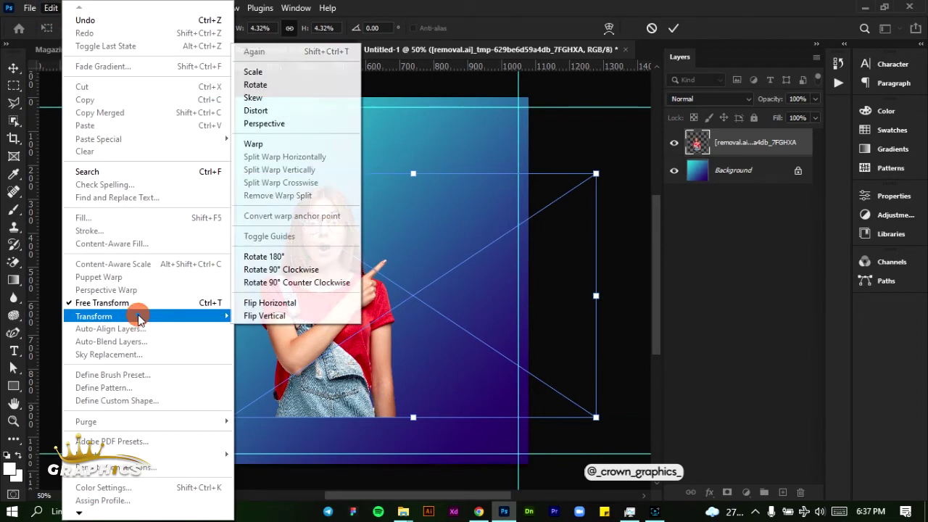
click(240, 308)
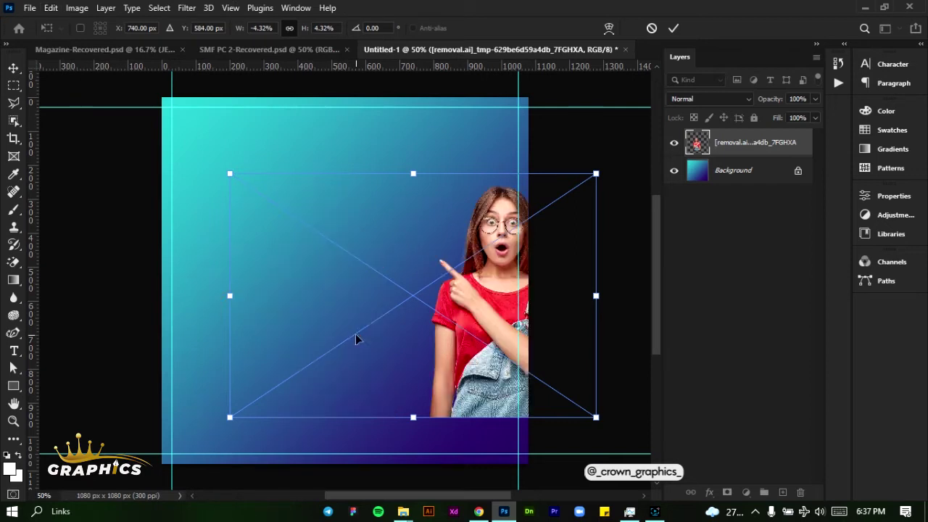
click(236, 205)
drag(505, 326, 442, 319)
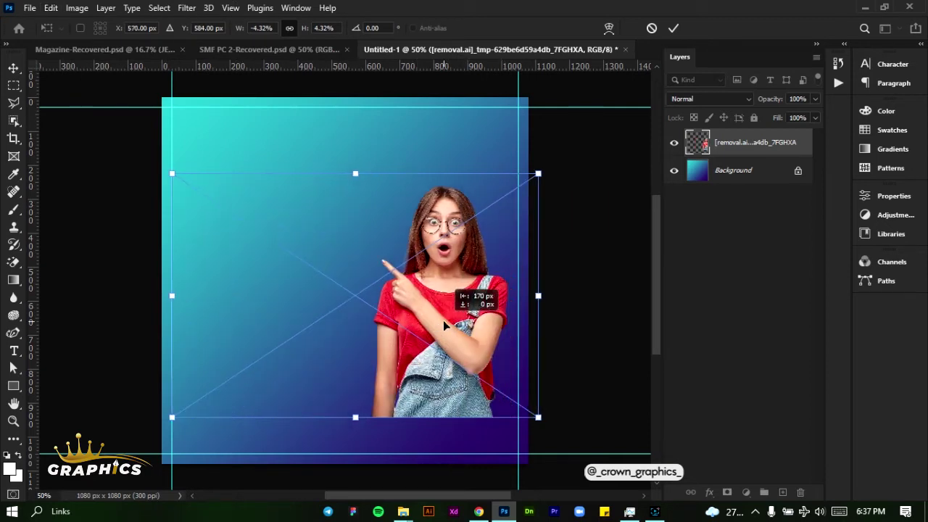
Step: Scale the woman image up to about 5.82% and position her on the canvas's bottom edge at about X 458, Y 595 px
drag(355, 417, 355, 471)
drag(424, 360, 404, 333)
key(shift+Down)
key(shift+Down)
key(shift+Down)
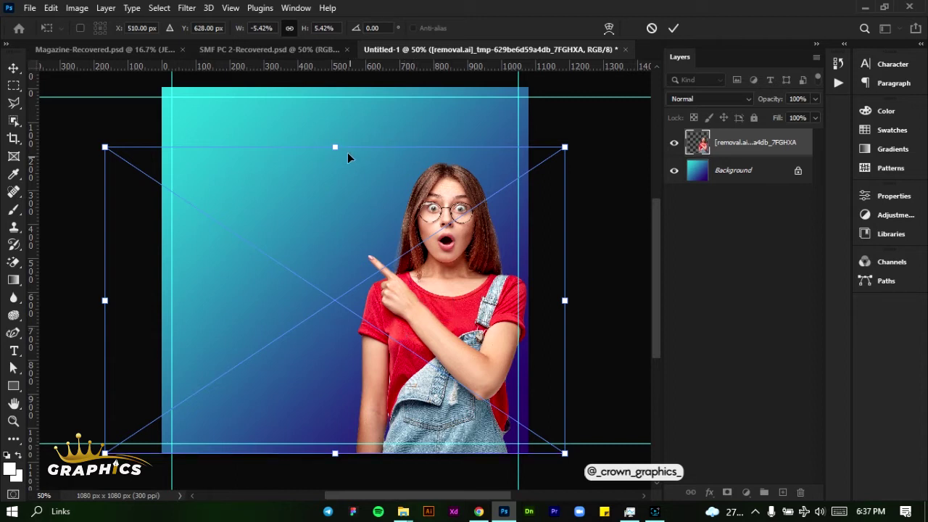
drag(344, 146, 344, 129)
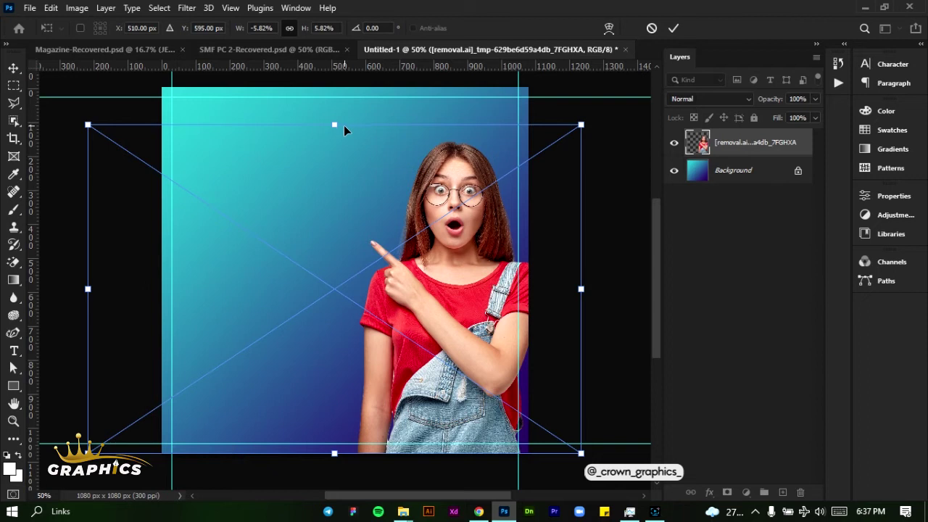
drag(405, 265, 397, 266)
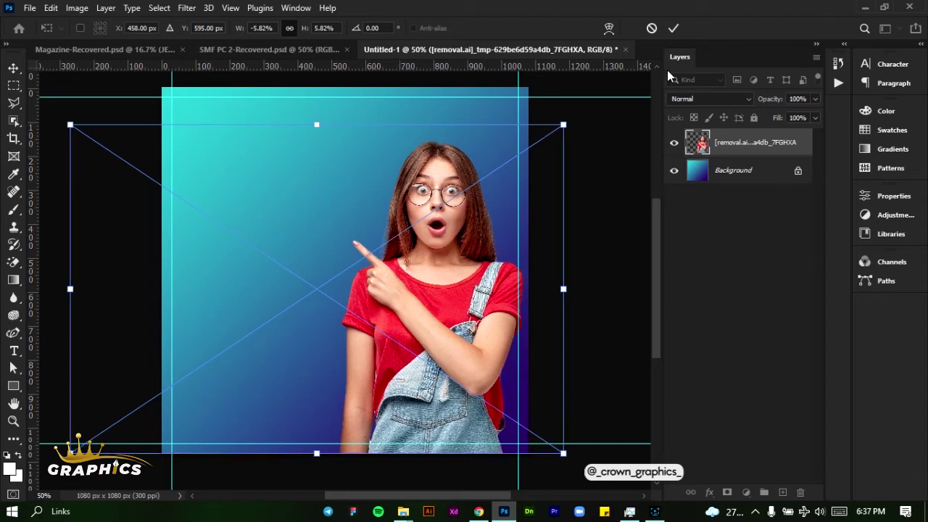
click(674, 28)
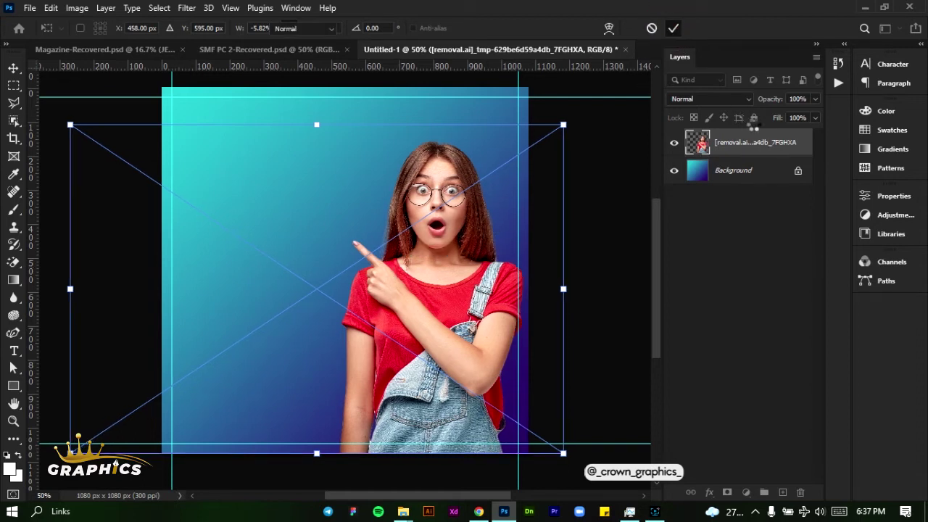
Step: Lock the woman image layer and hide it
click(753, 118)
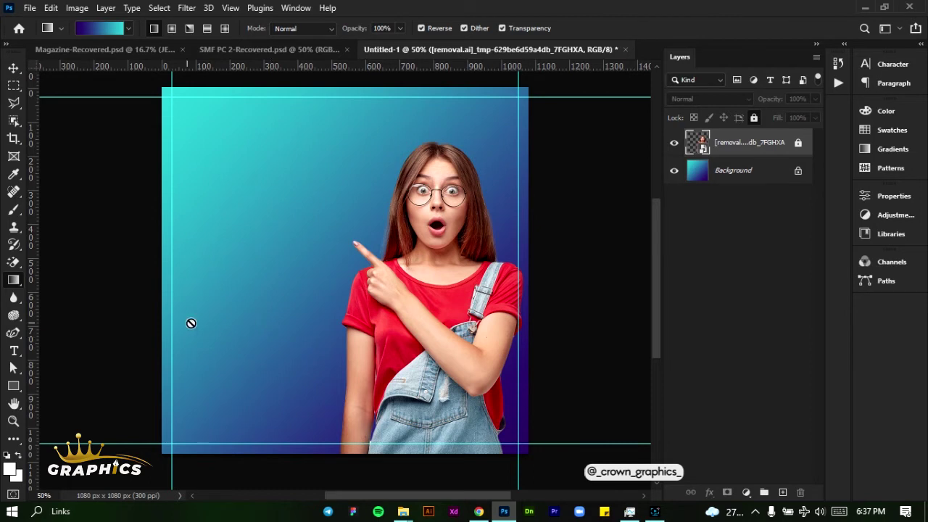
click(673, 144)
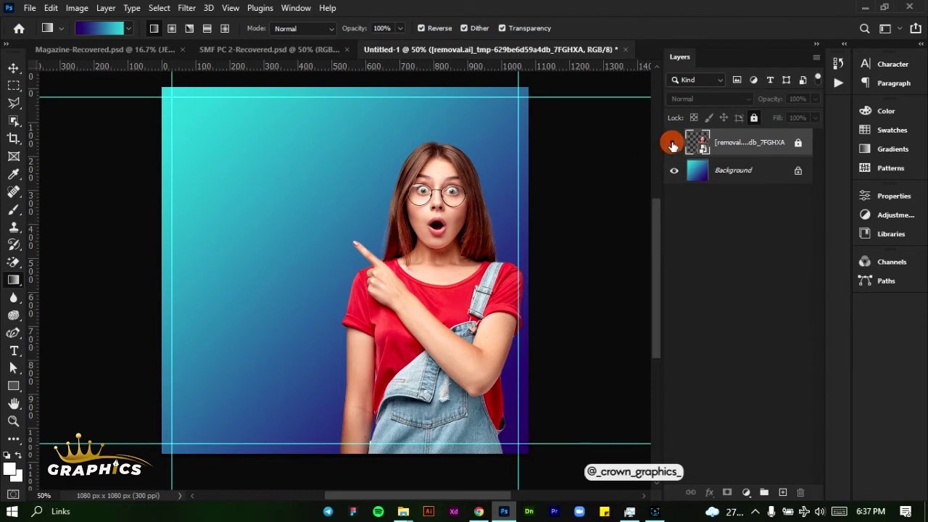
Step: Draw a white rounded rectangle without a stroke, about 1724 x 93 px, horizontally across and beyond the canvas below its middle
click(13, 386)
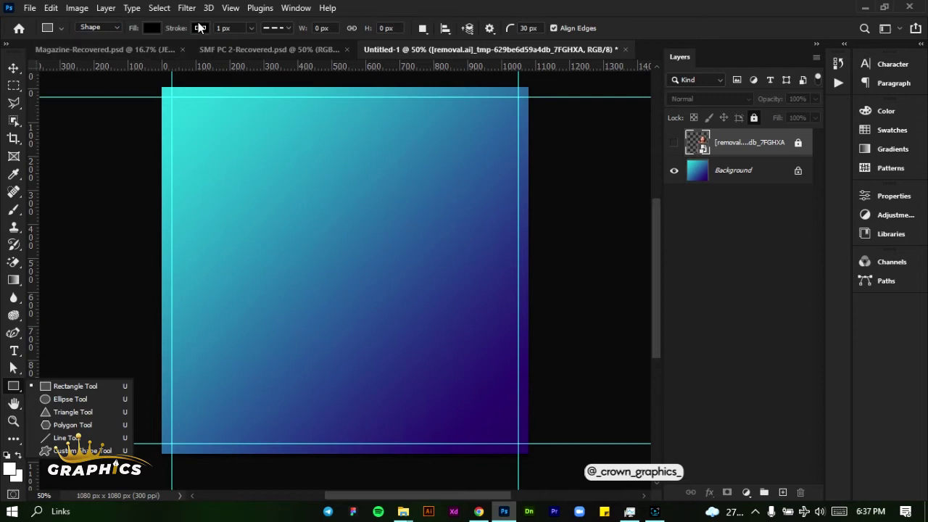
click(200, 28)
click(121, 57)
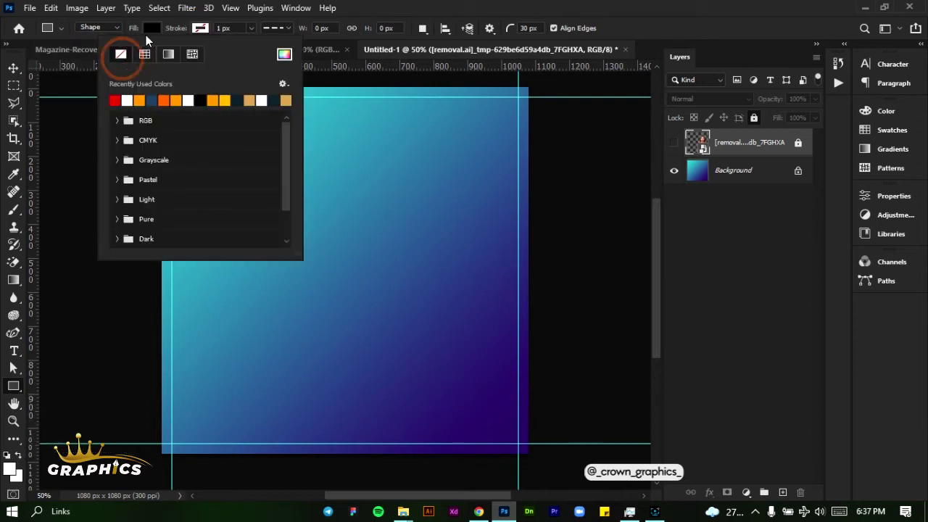
click(145, 35)
click(144, 35)
click(79, 100)
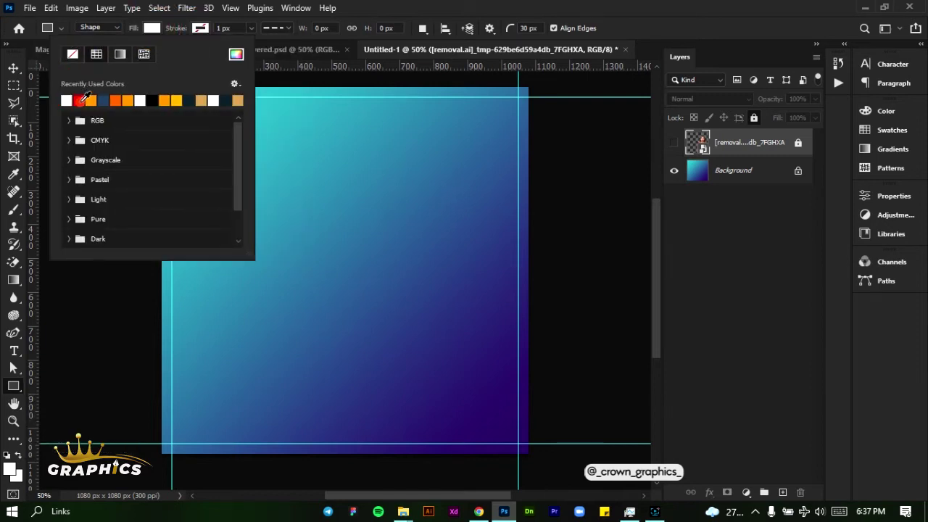
drag(63, 303, 649, 333)
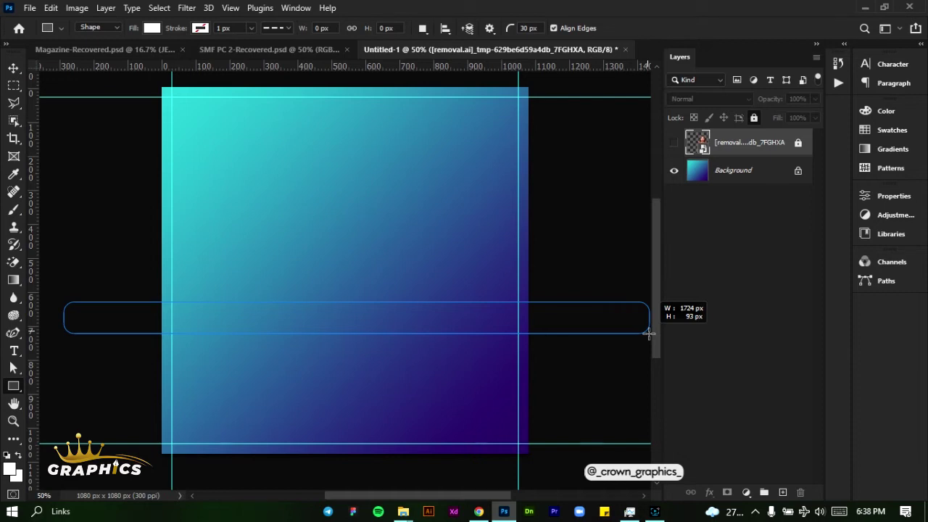
drag(648, 333, 649, 334)
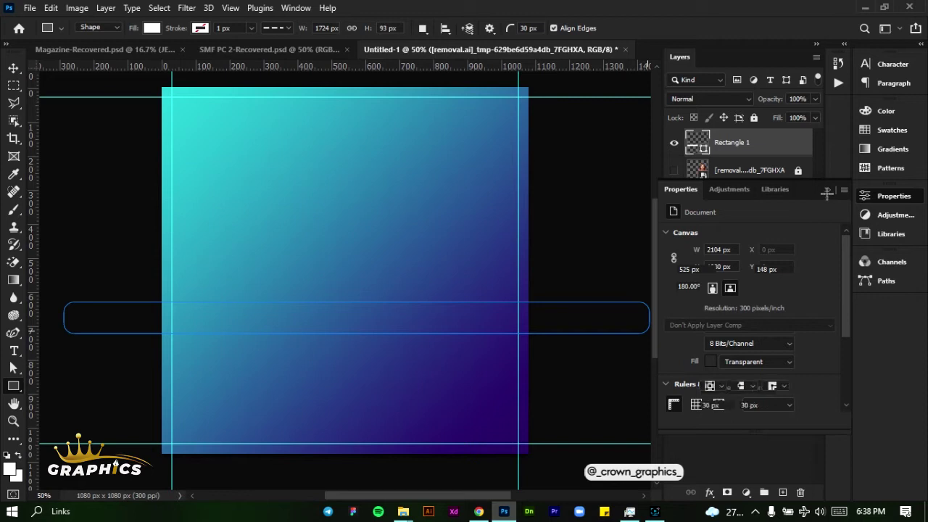
click(827, 191)
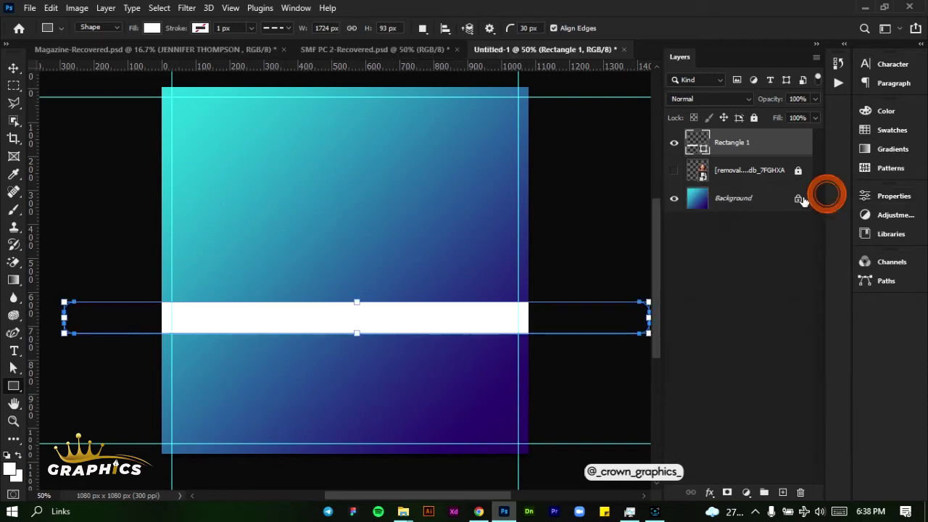
Step: Rotate the white bar about 45° counterclockwise and move it so it cuts diagonally across the canvas's lower-right corner
drag(54, 345, 129, 509)
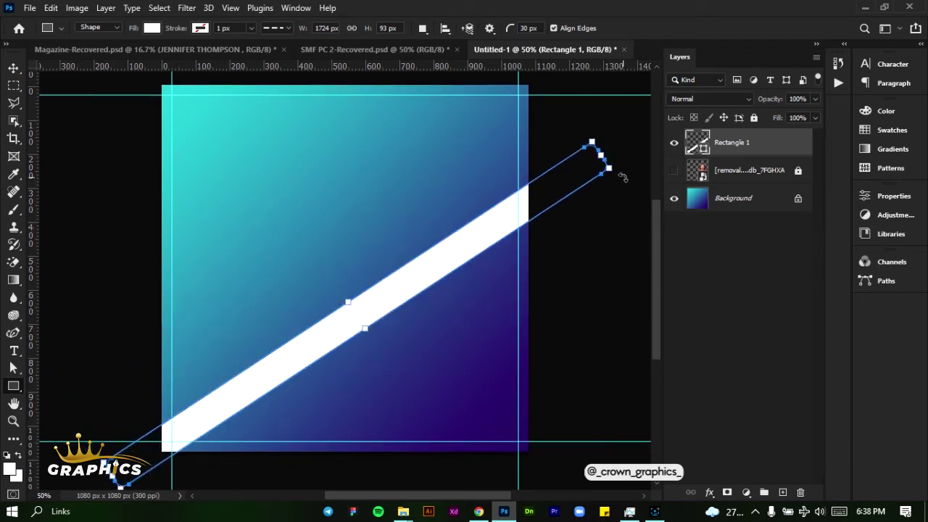
drag(621, 175, 610, 106)
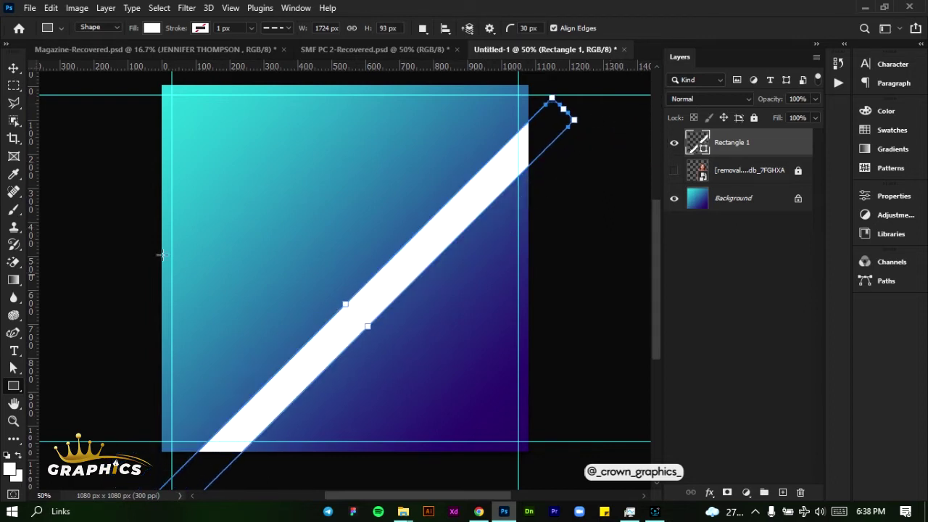
click(13, 66)
drag(420, 265, 512, 316)
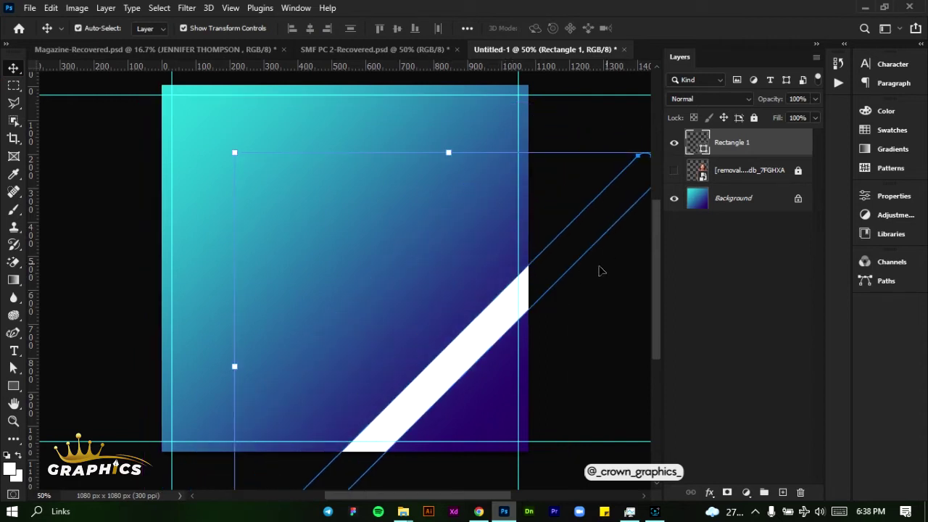
drag(456, 368, 442, 357)
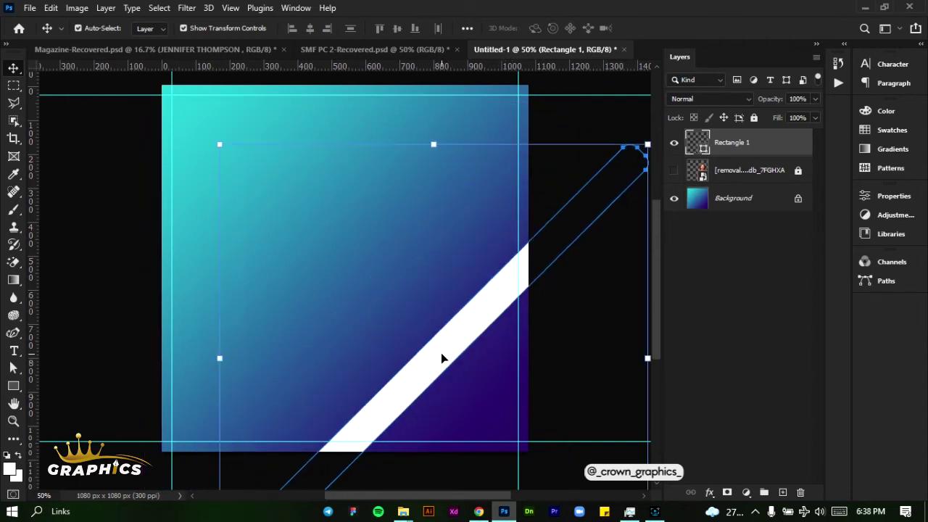
Step: Duplicate the diagonal white bar and place the copy parallel to it, closer to the canvas's lower-right corner
drag(778, 146, 783, 492)
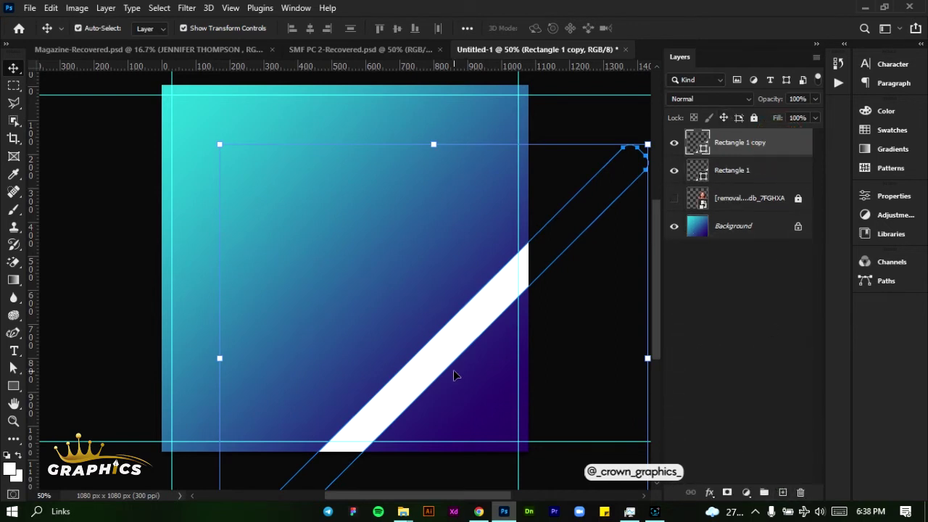
drag(446, 360, 495, 406)
Step: Group the two diagonal bars under the name "rectangles" and lock the group
shift+click(732, 170)
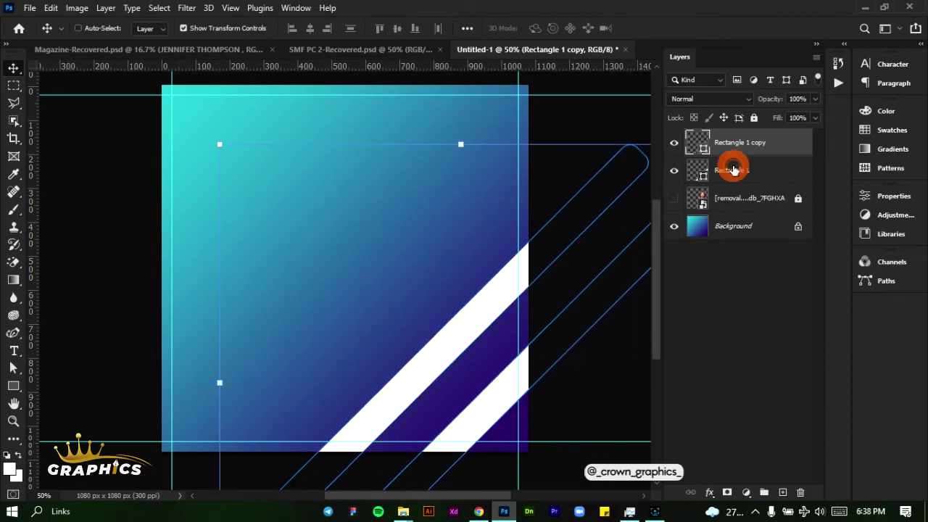
click(763, 493)
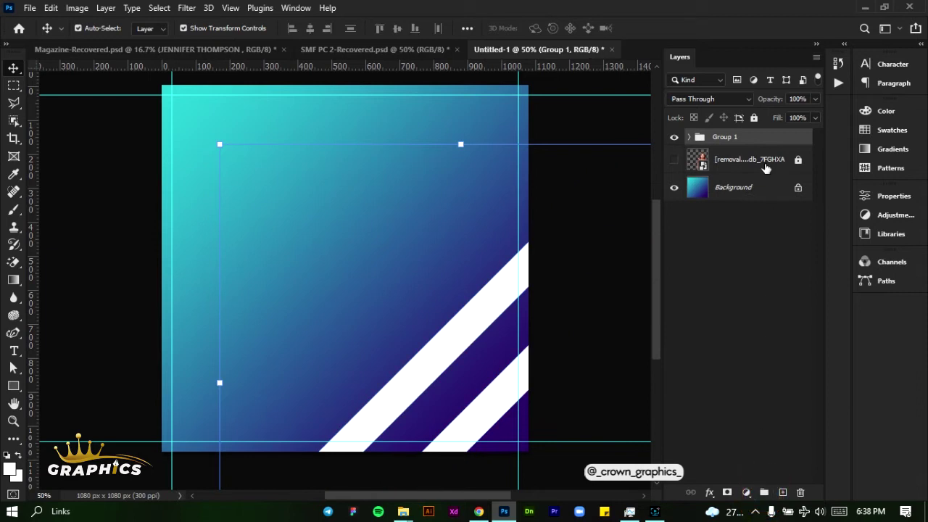
double_click(725, 138)
text(re)
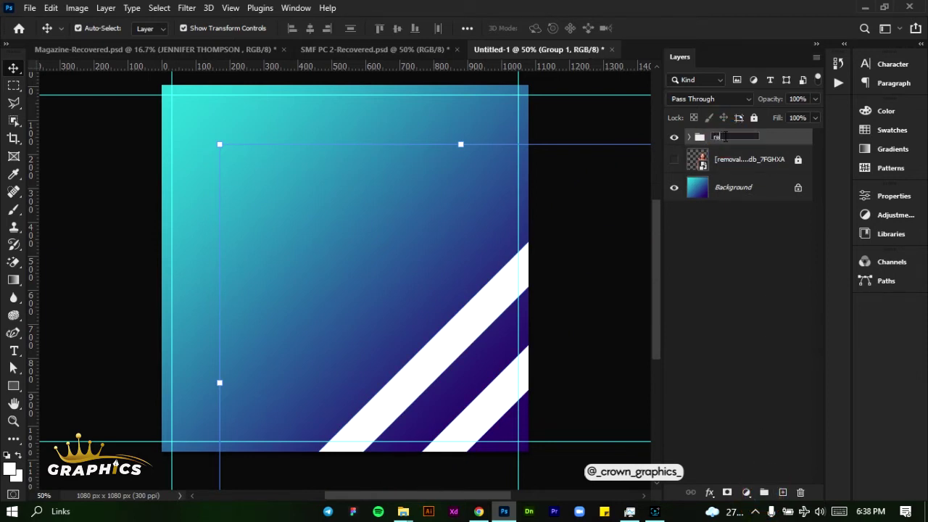
text(ctangles)
key(Return)
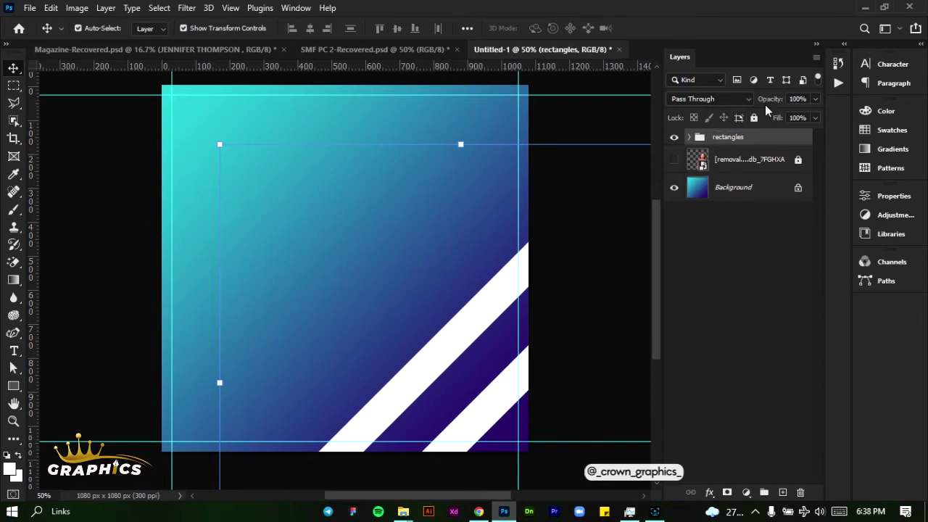
click(753, 118)
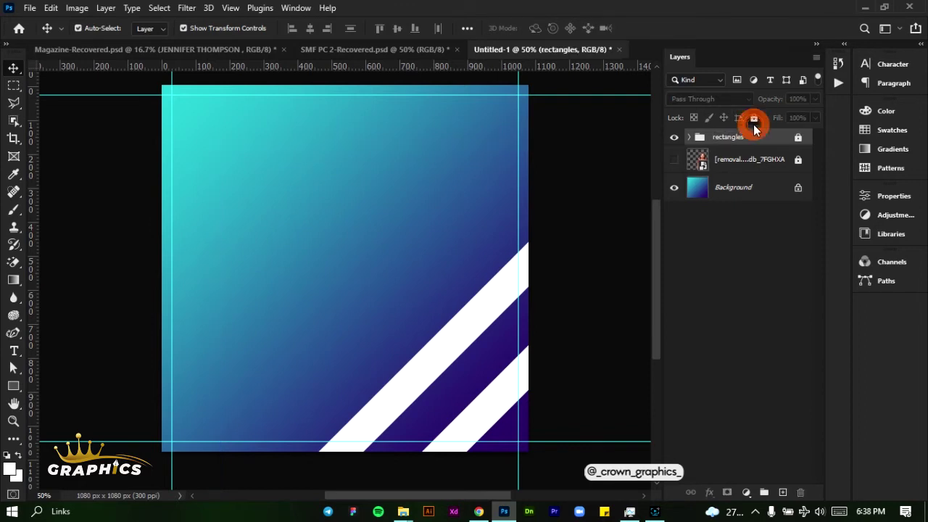
Step: Show the woman image again and place its layer above the rectangles group so she stands in front of the bars
click(674, 161)
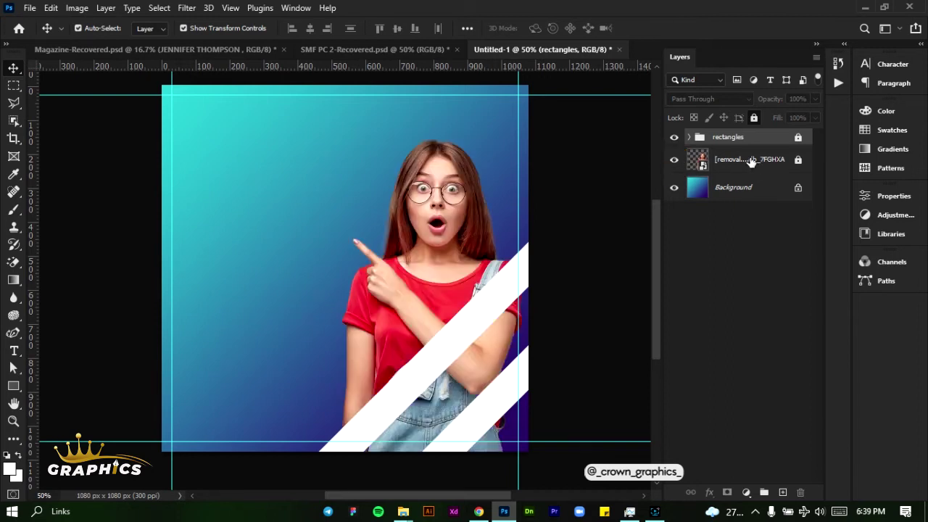
drag(751, 161, 751, 141)
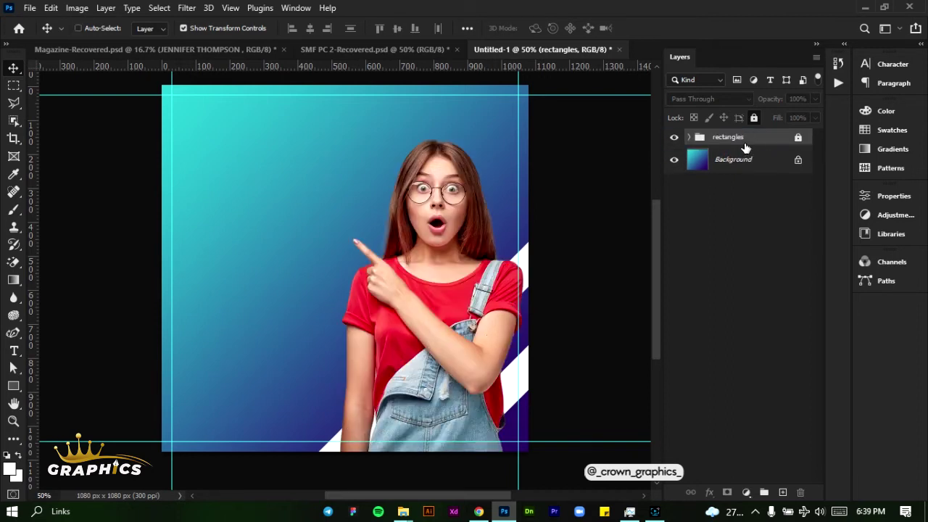
key(ctrl+z)
drag(737, 174, 743, 132)
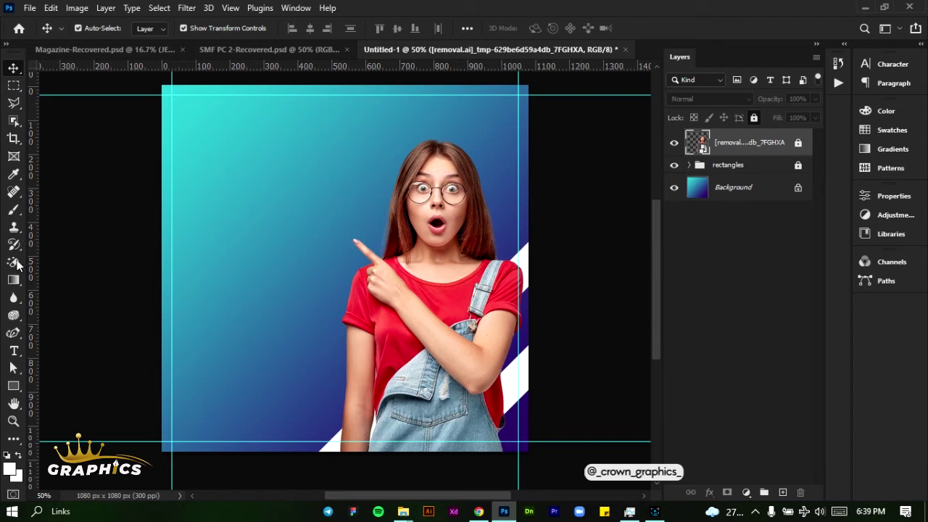
Step: Add the white text "INCREASE YOUR" in Montserrat Medium 6 pt on the canvas's upper-left area
click(11, 352)
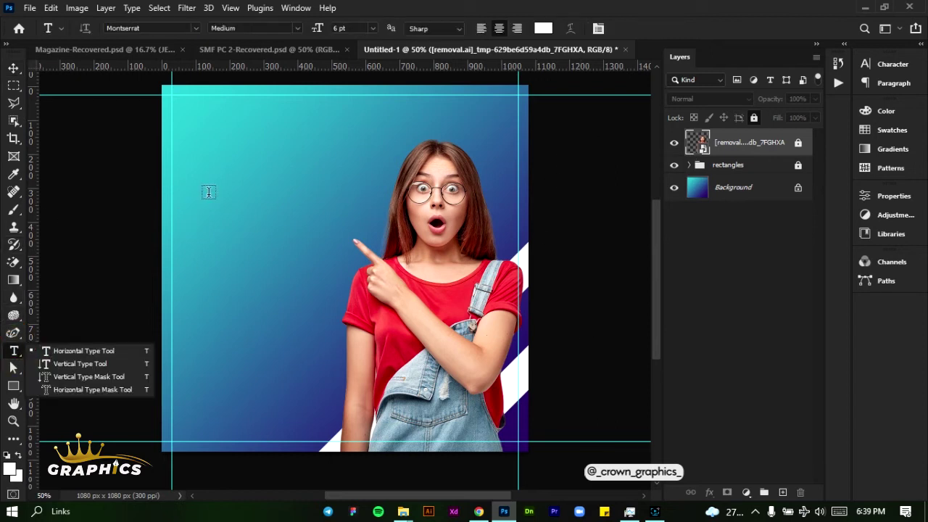
click(191, 176)
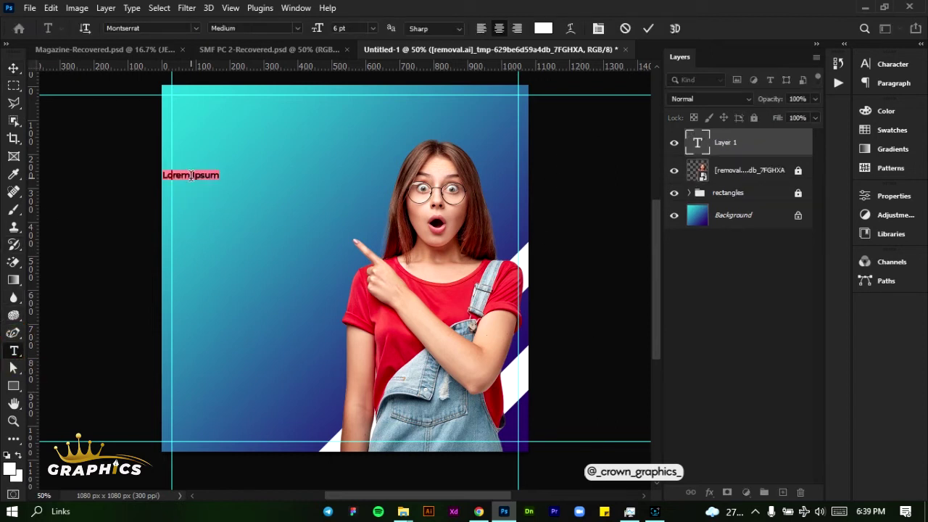
click(191, 176)
text(INCREAS)
text(E)
text( YOUR)
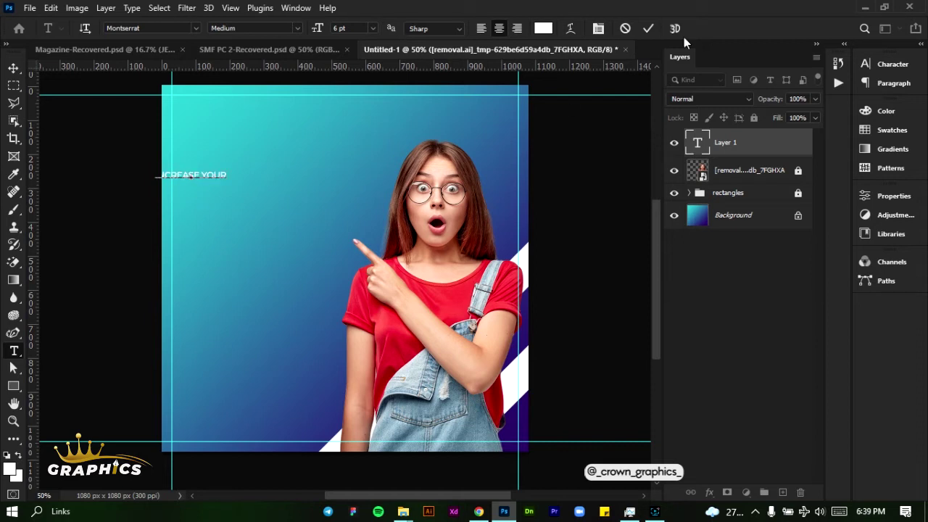
click(649, 28)
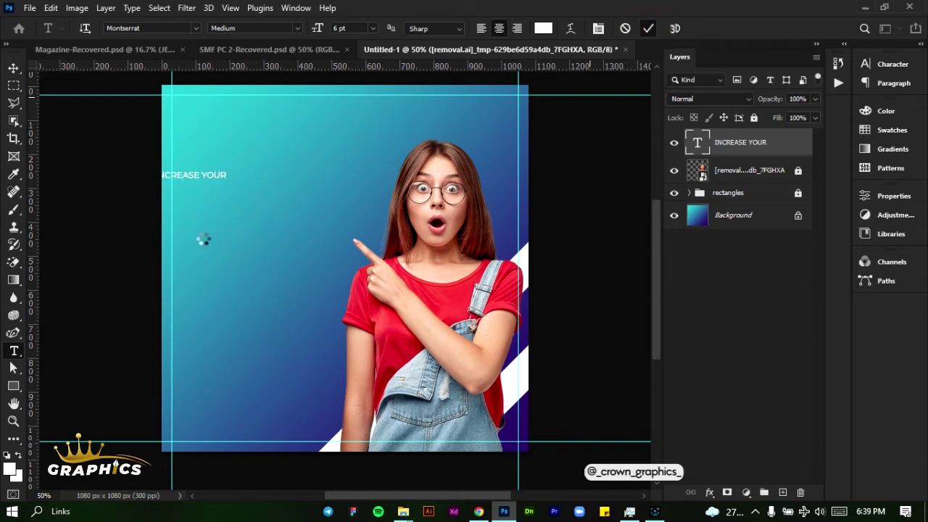
Step: Add a separate two-line text "INSTAGRAM FOLLOWERS" below "INCREASE YOUR" and shift it down and right, inside the left guide
click(183, 229)
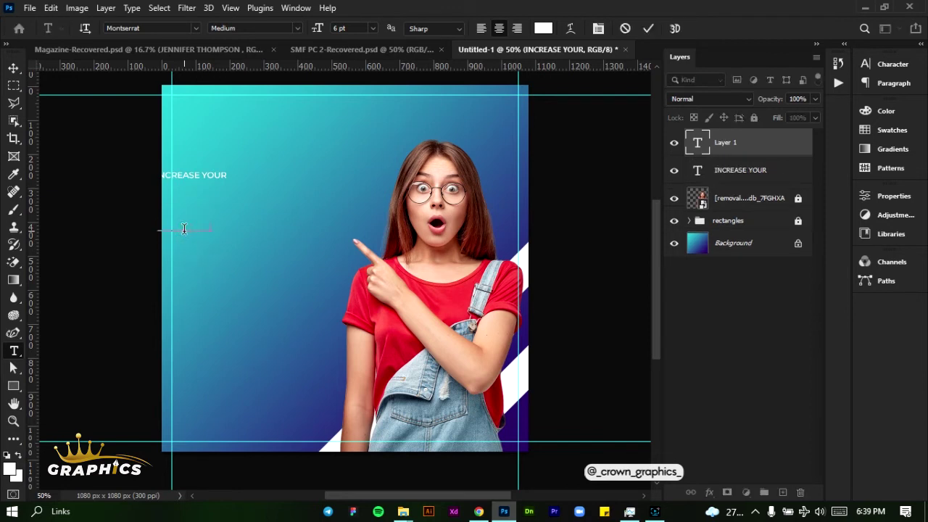
text(INSTAGRAM)
text(FOLLOWERS)
click(644, 28)
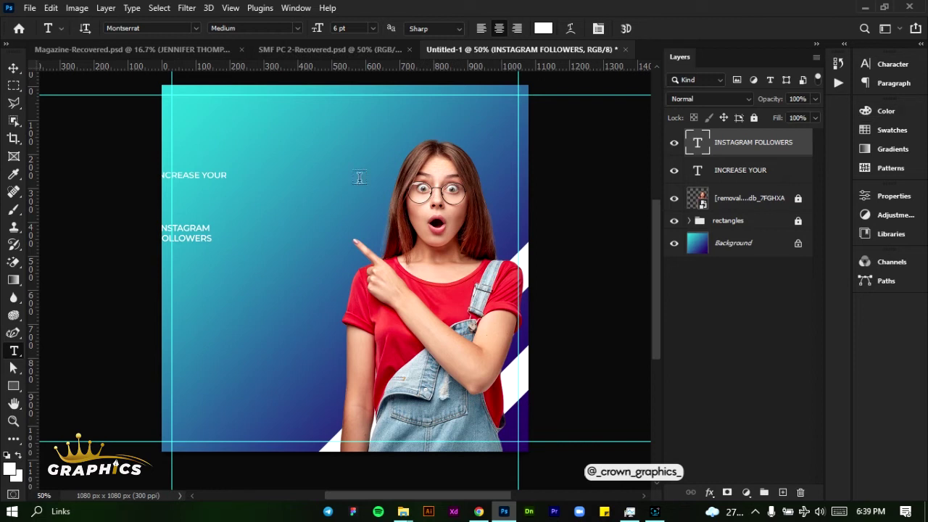
click(14, 68)
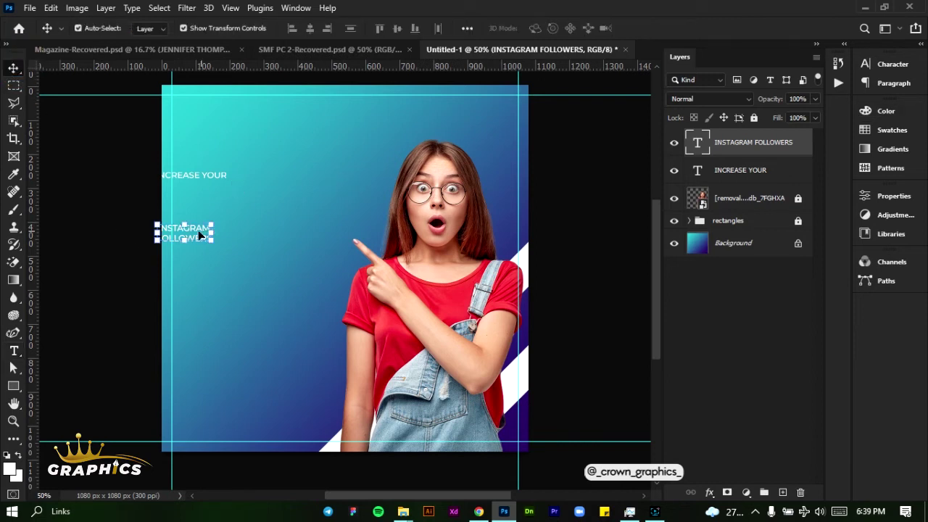
drag(198, 229, 247, 260)
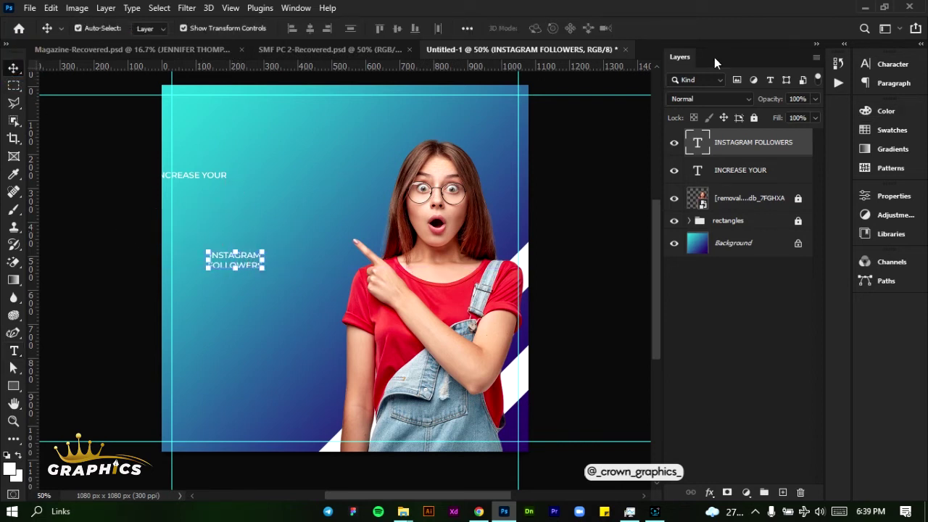
Step: Change the font of the "INSTAGRAM FOLLOWERS" text to Built Titling SemiBold Italic
click(889, 64)
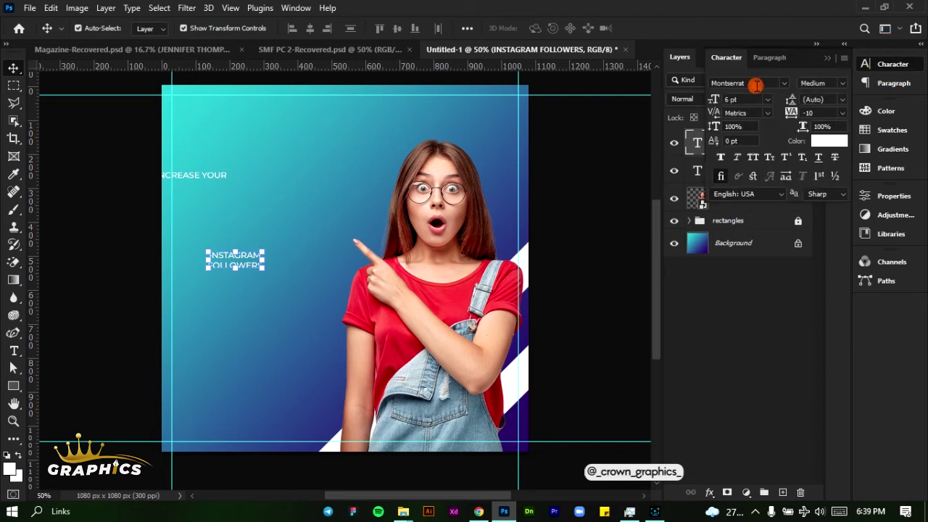
click(755, 85)
text(B)
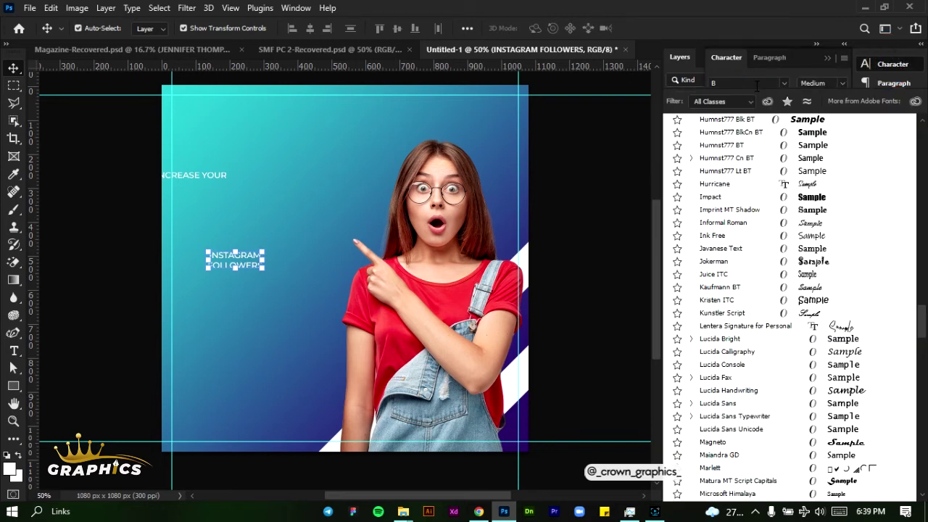
text(UIL)
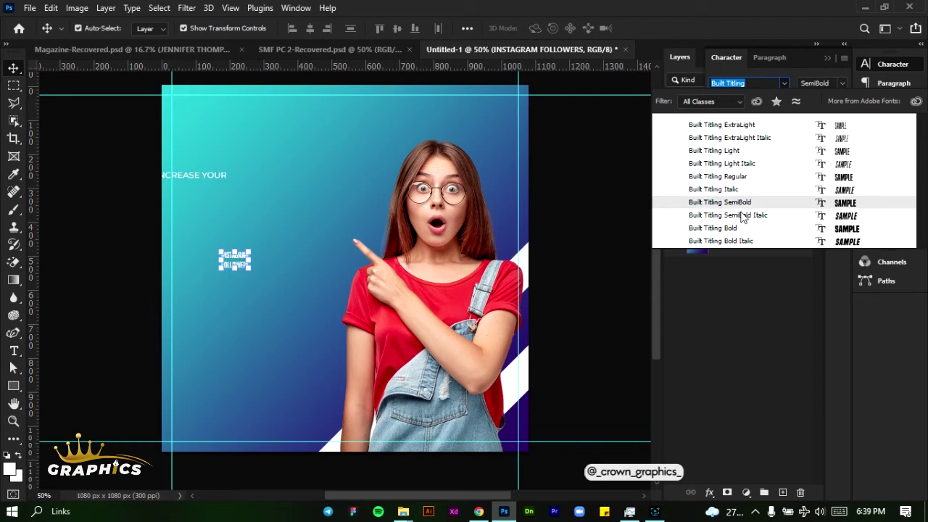
click(742, 218)
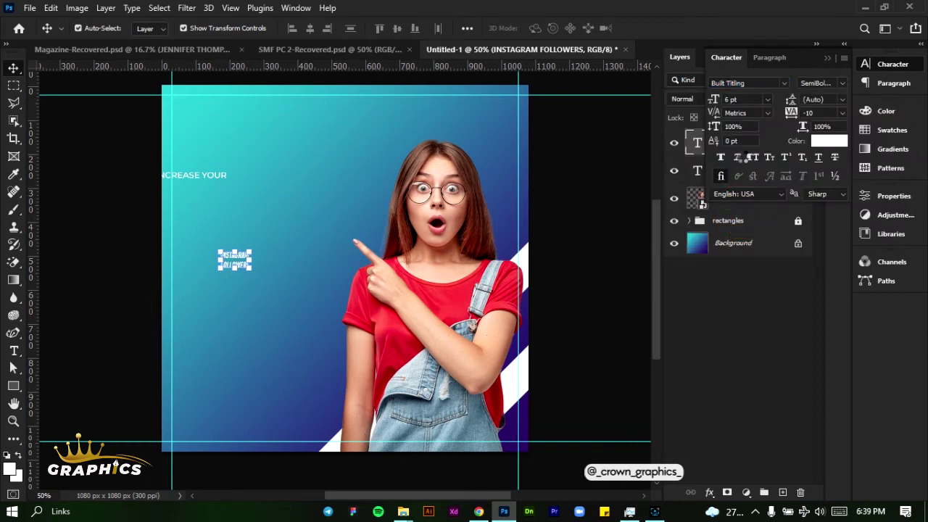
Step: Enlarge the "INSTAGRAM FOLLOWERS" text to 24 pt and move it slightly up and to the right
click(768, 98)
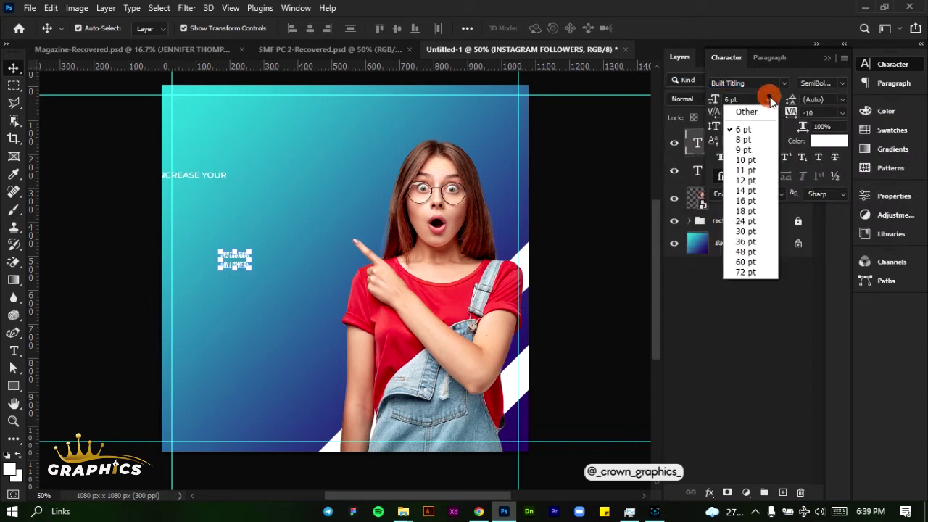
click(751, 221)
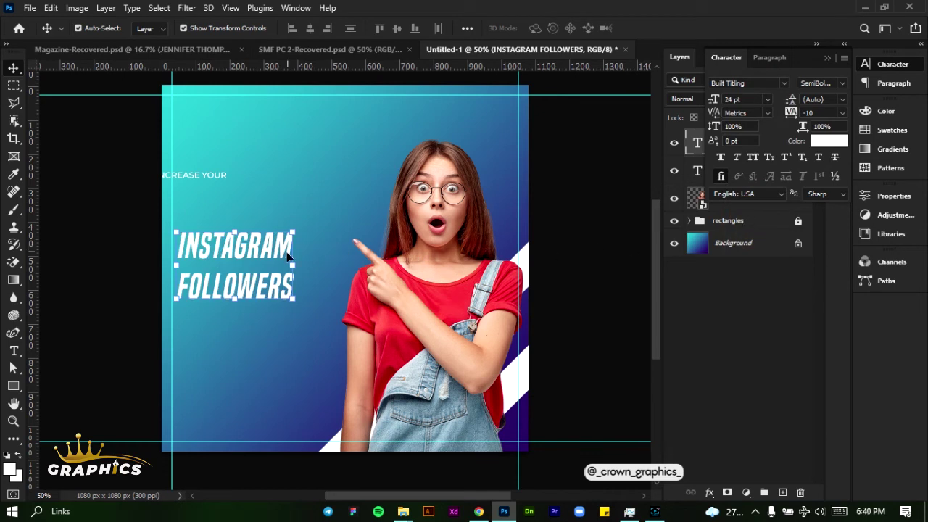
drag(279, 249, 305, 233)
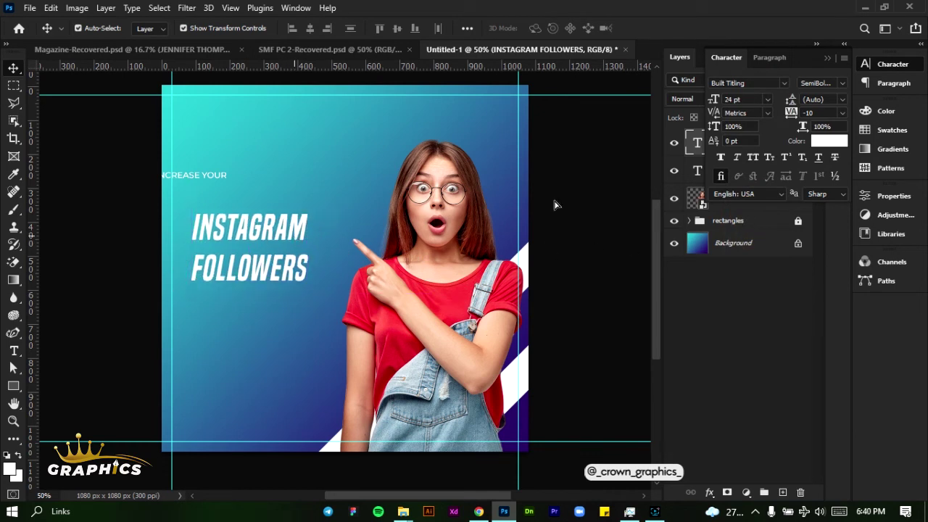
Step: Set the "INSTAGRAM FOLLOWERS" text to 29.6 pt with 24 pt leading
click(734, 99)
key(Down)
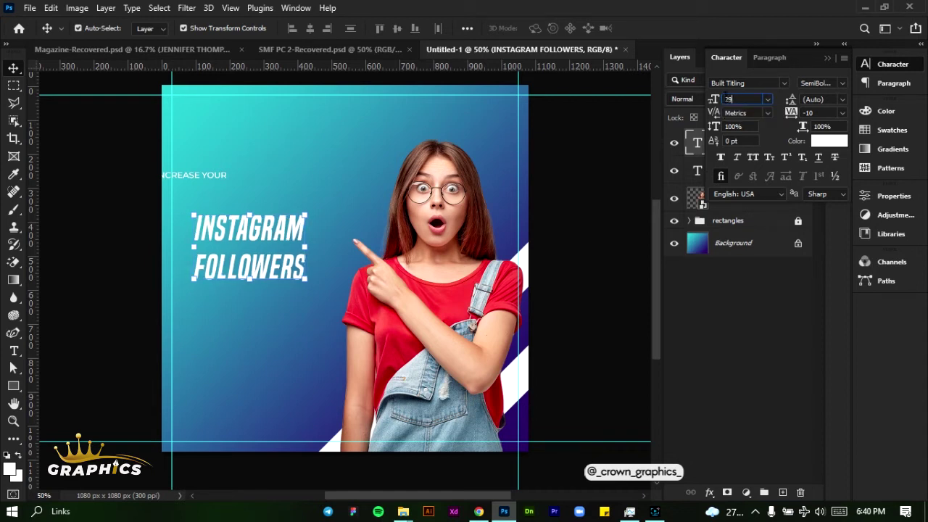
key(Up)
key(Up)
key(Up)
key(Up)
key(Up)
key(Up)
key(Up)
key(Up)
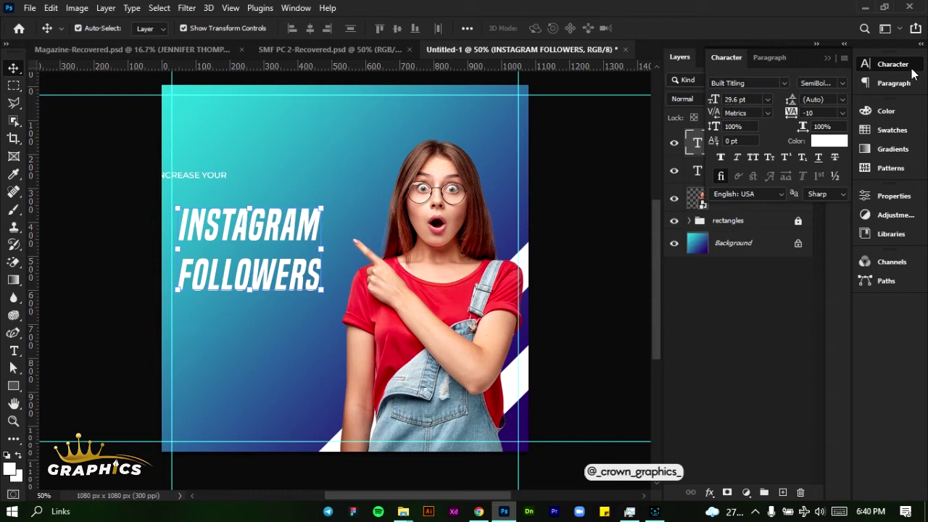
click(840, 100)
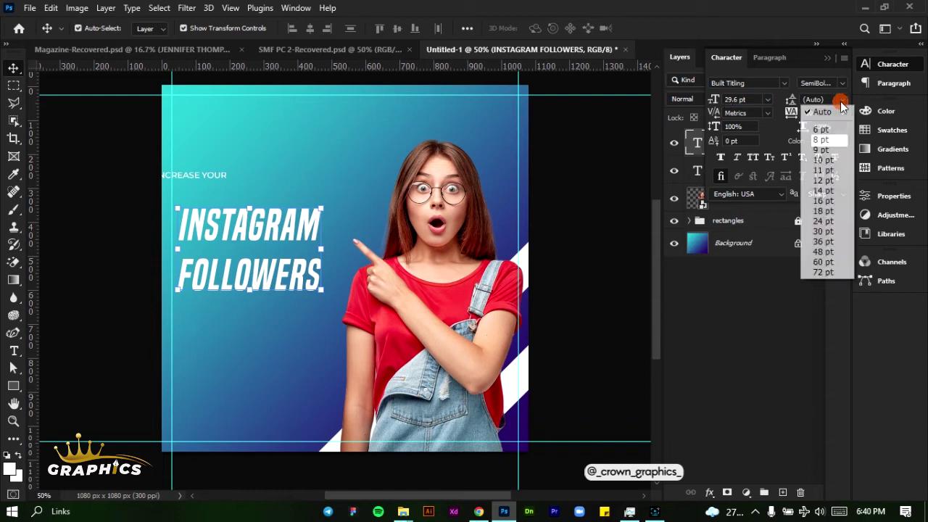
click(840, 220)
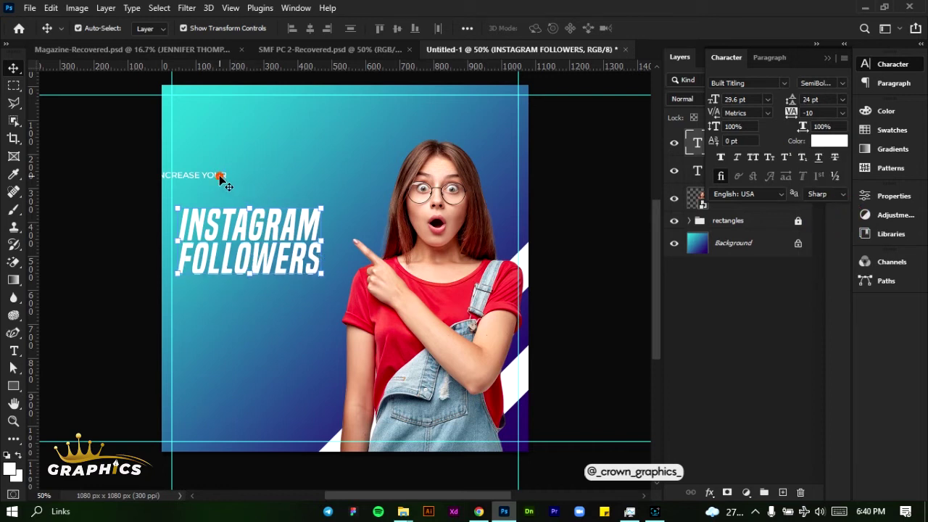
Step: Move "INCREASE YOUR" above the "INSTAGRAM" line and change its font to Built Titling SemiBold Italic
drag(221, 179, 306, 187)
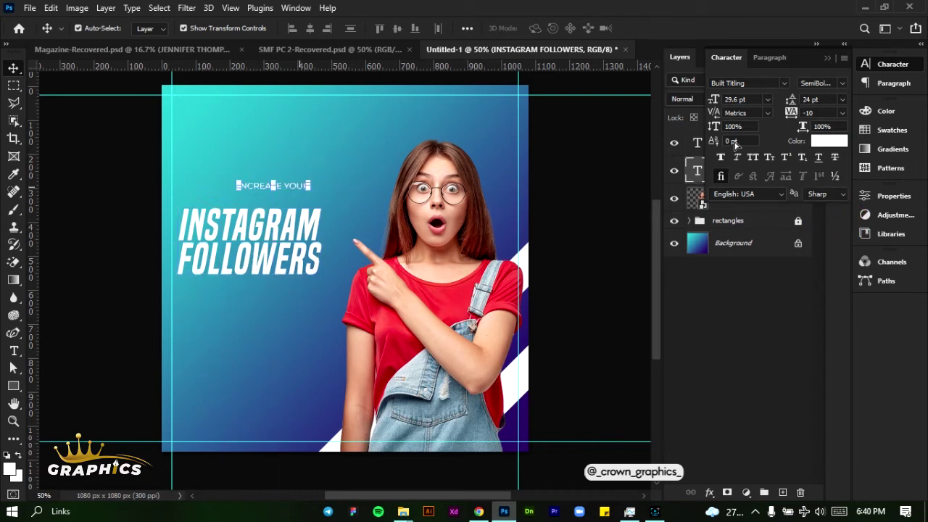
click(755, 81)
text(B)
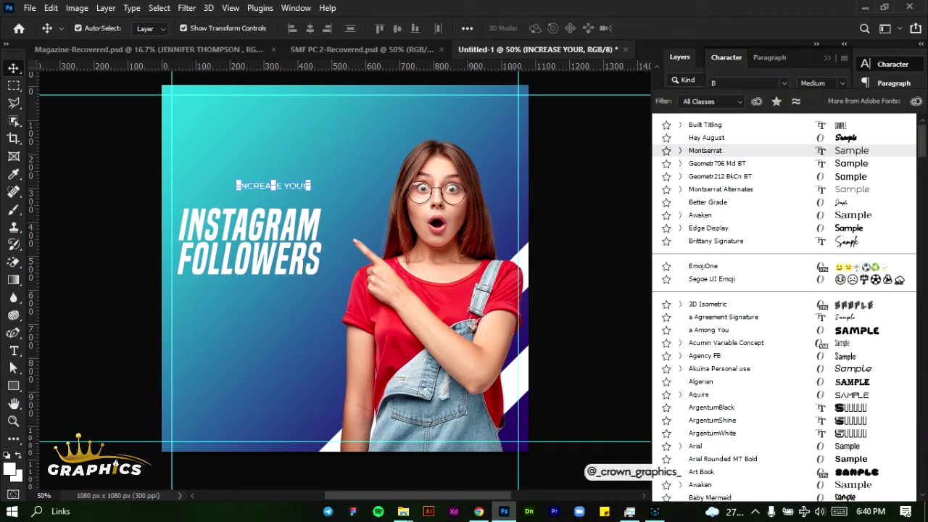
text(UIL)
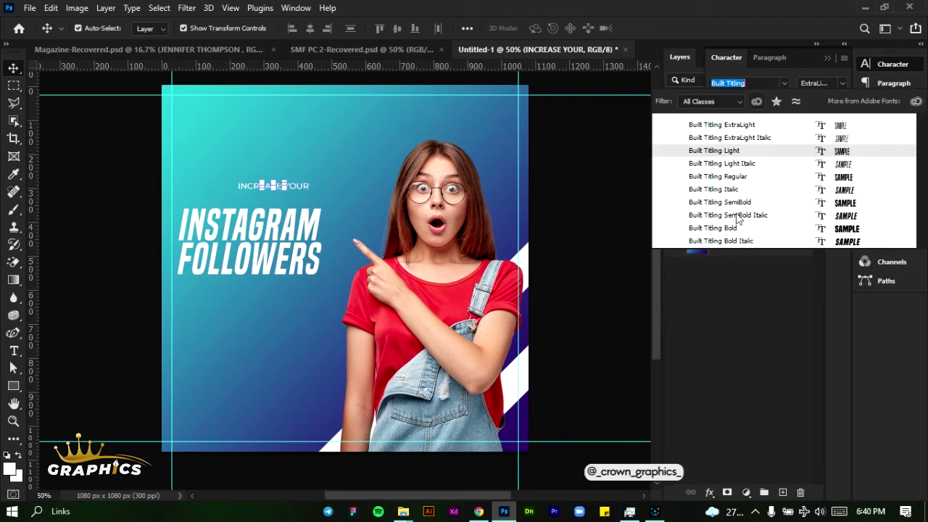
click(735, 216)
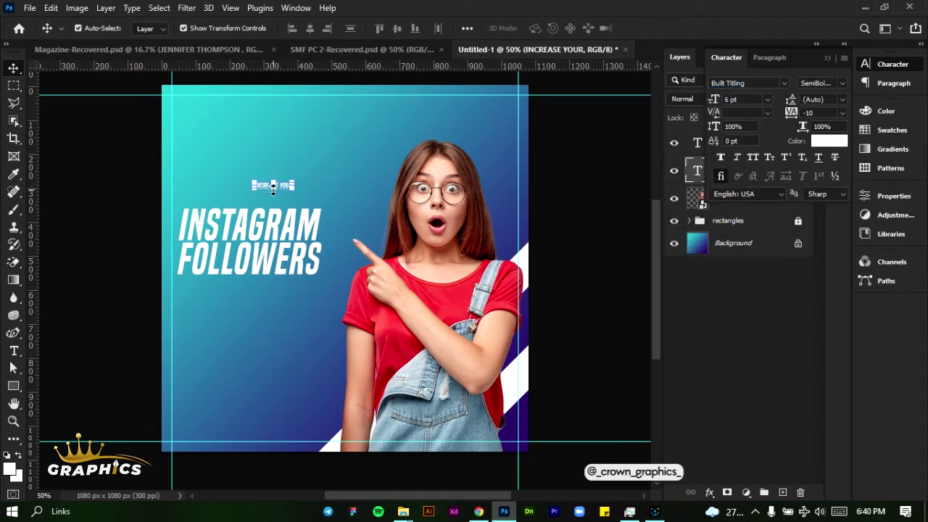
Step: Bring "INCREASE YOUR" closer to the "INSTAGRAM" line and set its font size to 29.6 pt
mouse_move(273, 187)
mouse_down()
mouse_move(235, 198)
mouse_move(287, 190)
mouse_up()
click(737, 99)
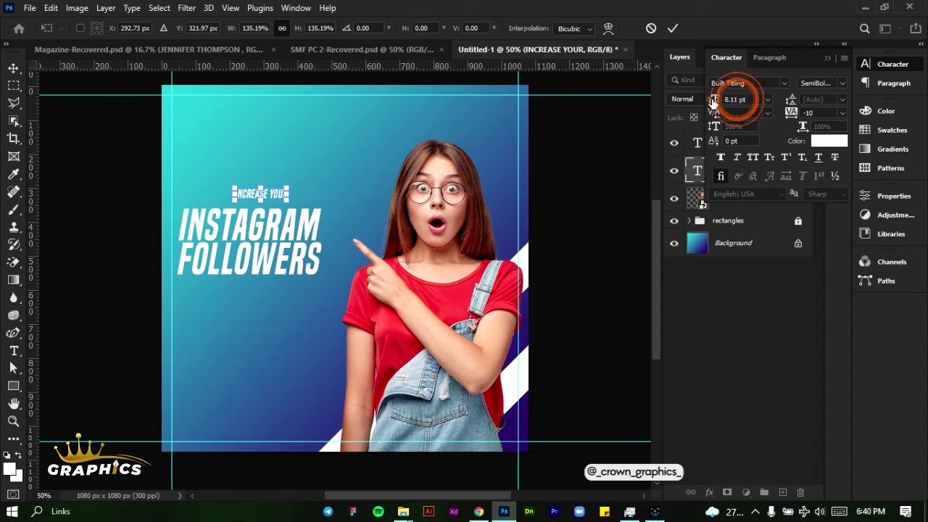
click(673, 29)
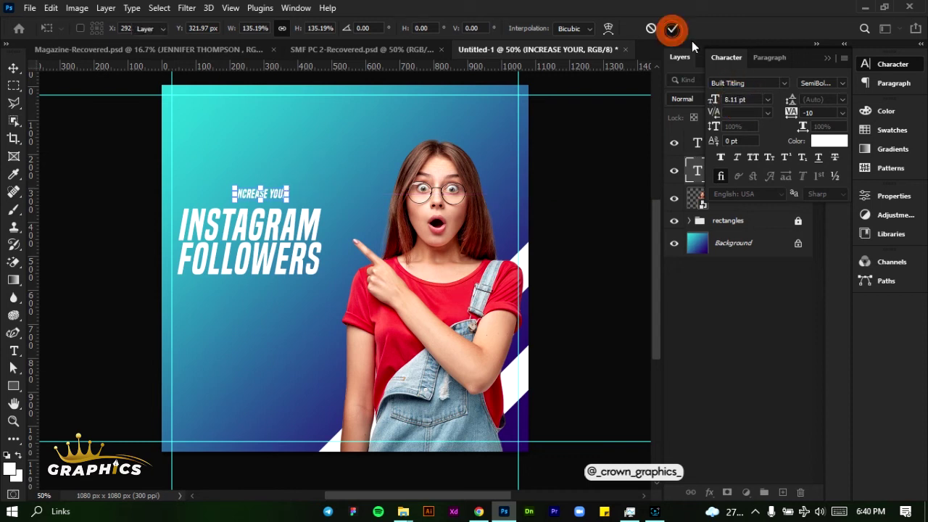
click(734, 99)
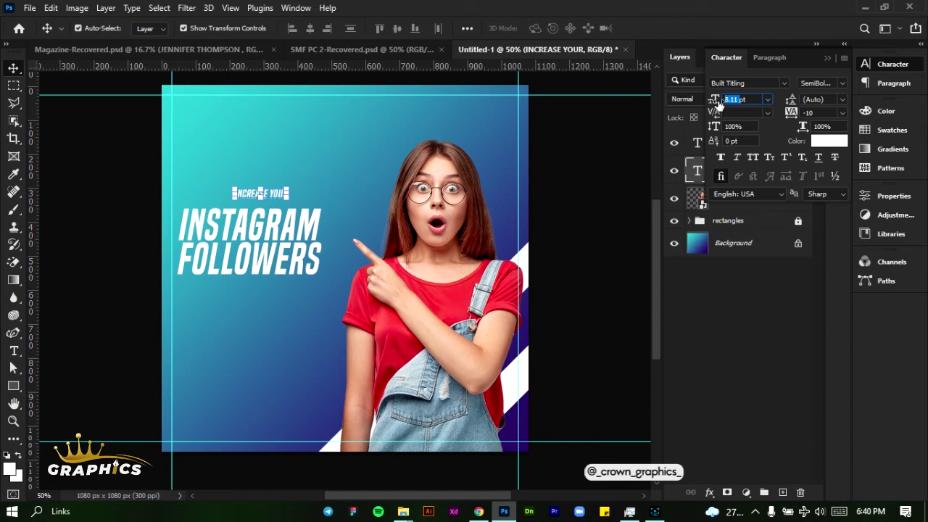
text(2)
text(29)
text(.6)
key(Return)
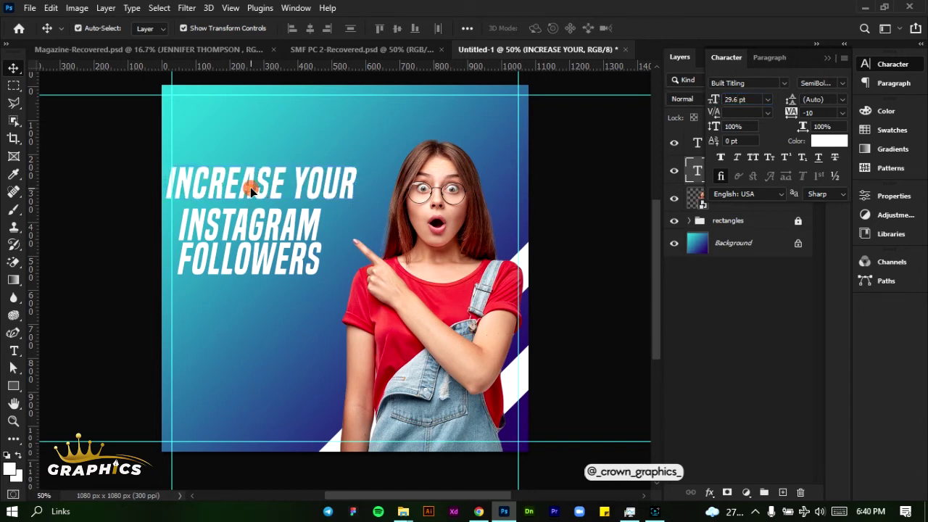
Step: Reduce only the word "INCREASE" to 18 pt
double_click(279, 184)
drag(284, 182, 168, 181)
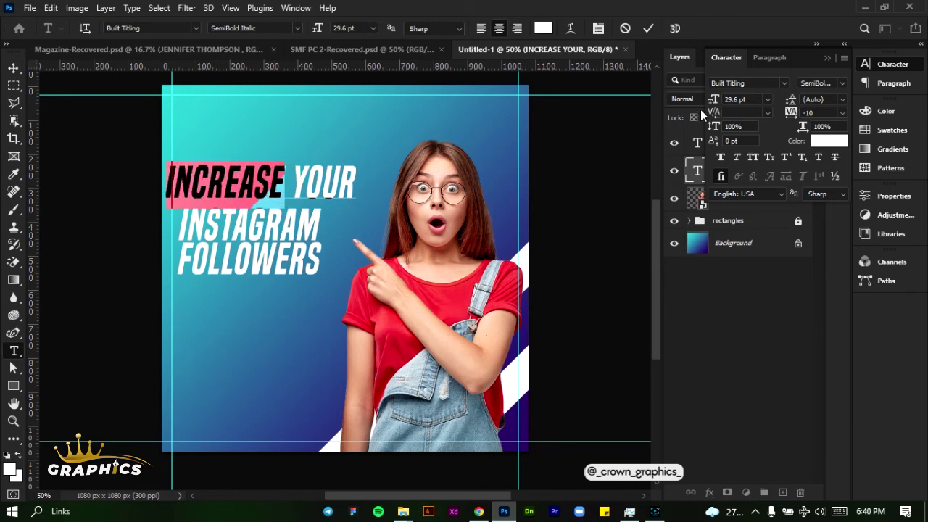
click(764, 100)
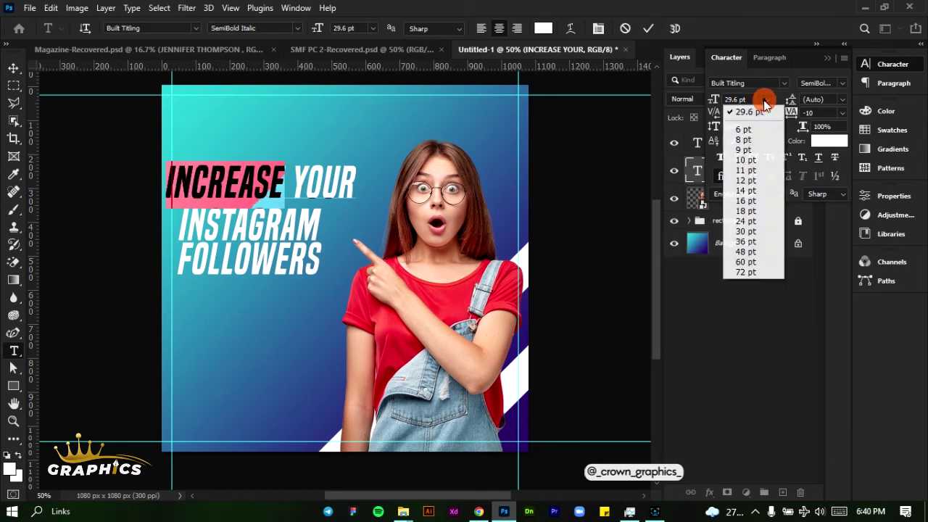
click(740, 203)
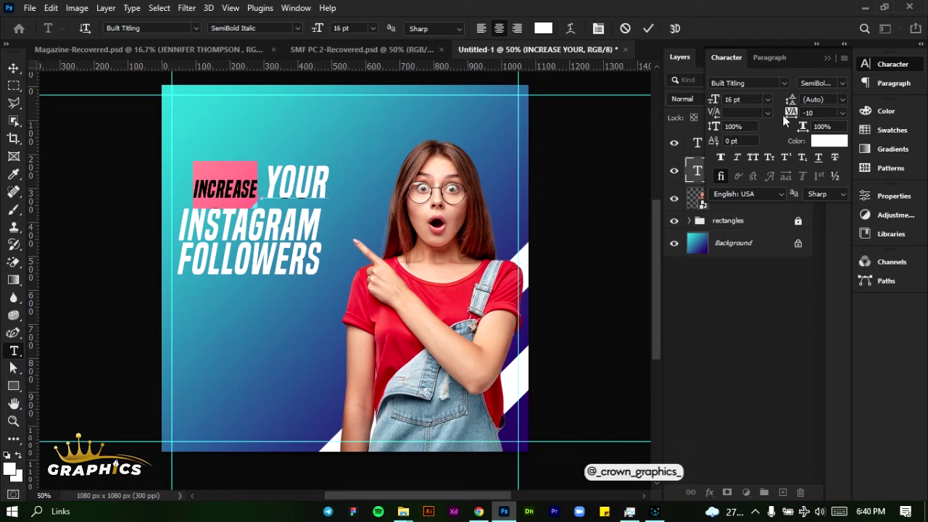
click(767, 98)
click(742, 207)
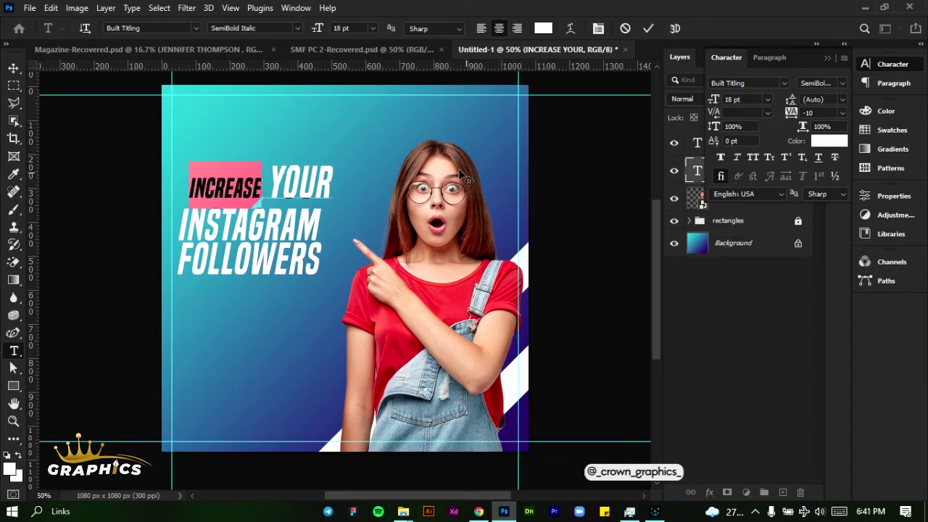
Step: Remove the space between "INCREASE" and "YOUR" and fit the line tightly above "INSTAGRAM"
click(275, 178)
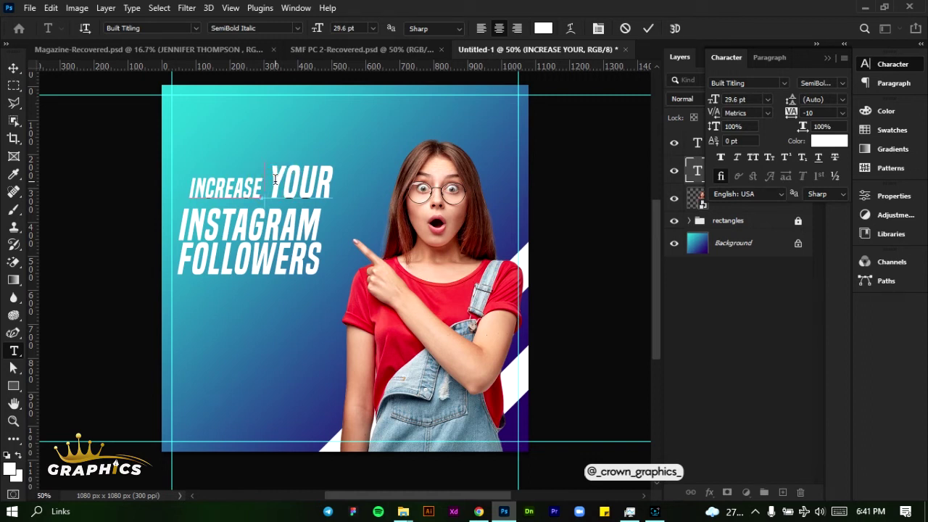
key(BackSpace)
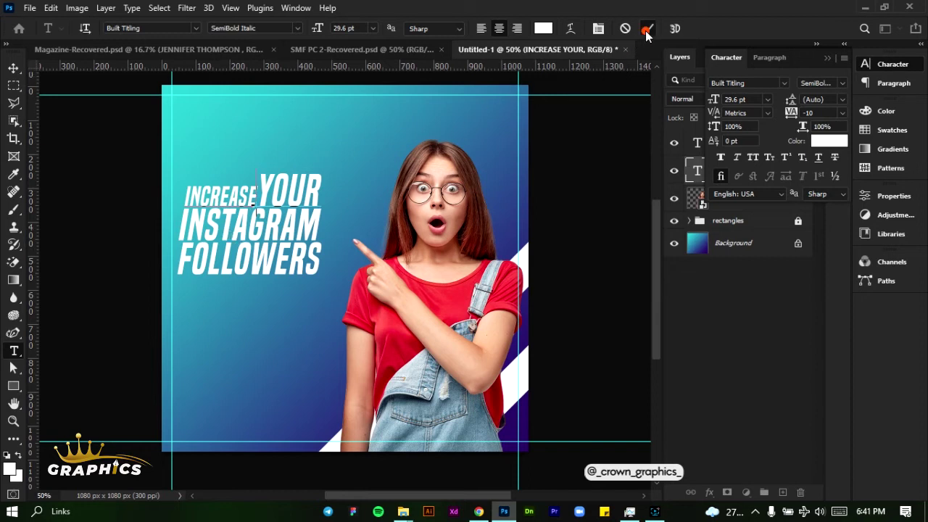
key(ctrl+a)
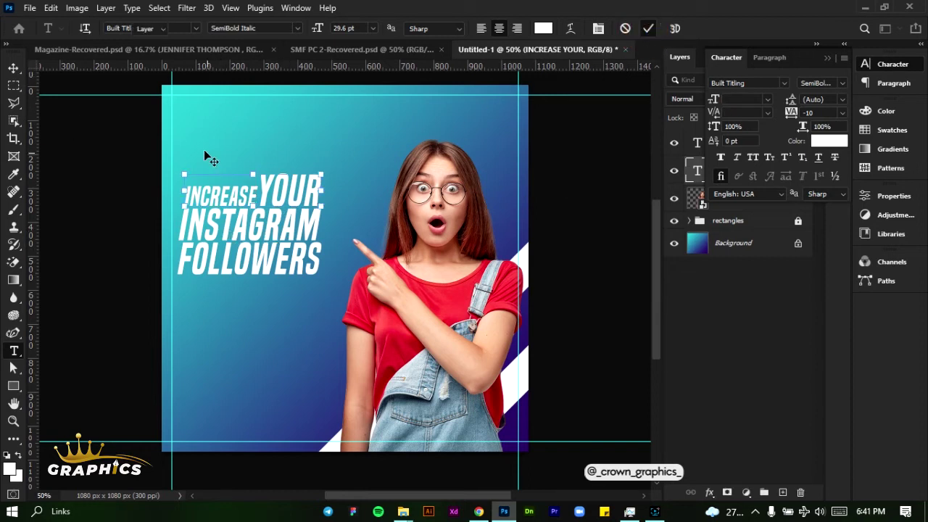
key(ctrl+Return)
Step: Select both headline text layers together and shift the whole headline slightly up
key(v)
drag(196, 147, 303, 236)
click(827, 57)
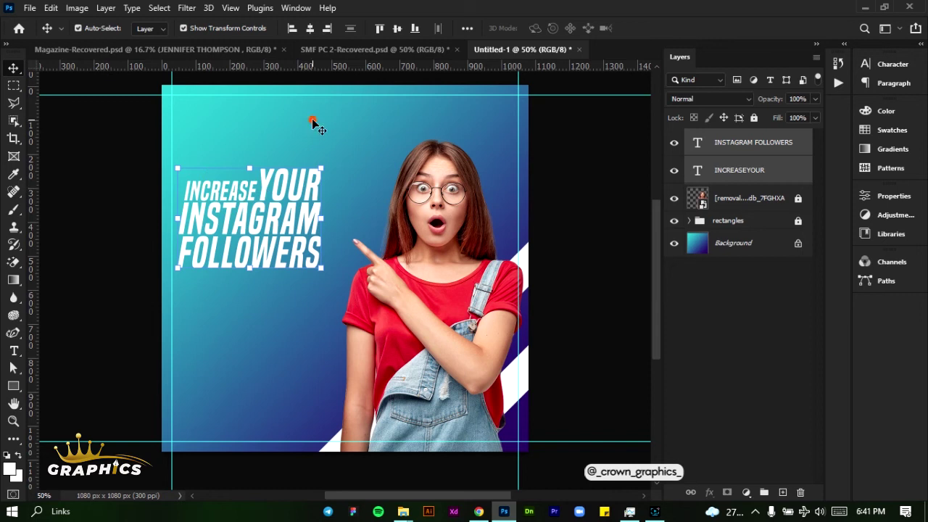
click(310, 118)
Step: Recolour only the word "INCREASE" in the headline to red #e20505
click(247, 190)
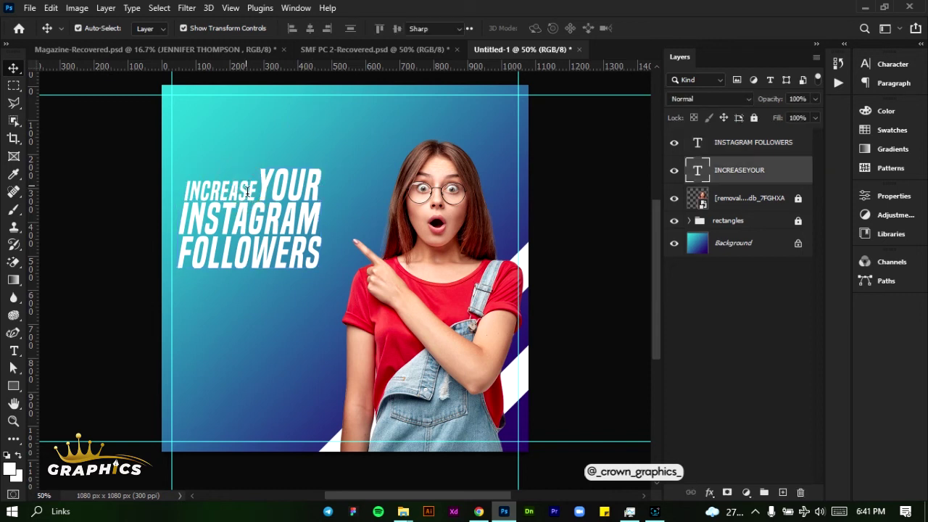
double_click(250, 188)
click(258, 189)
drag(258, 188, 186, 184)
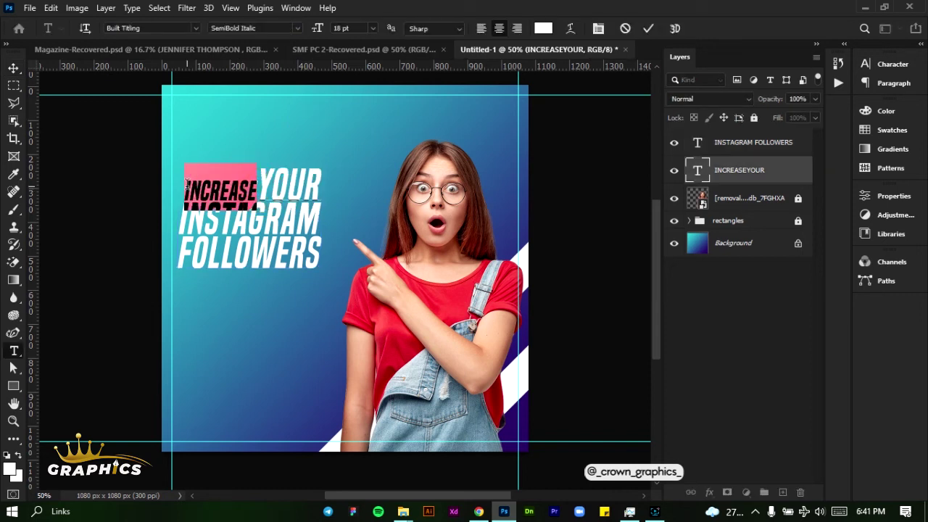
click(880, 64)
click(828, 140)
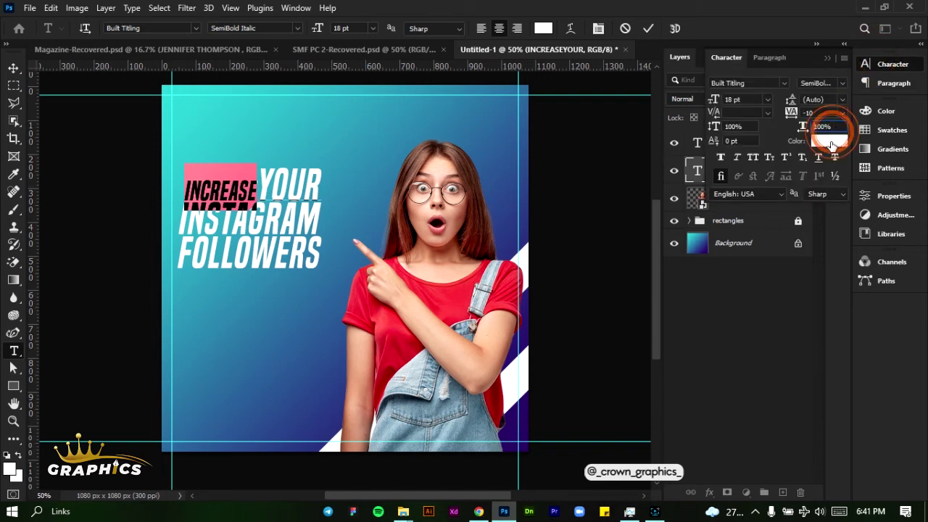
click(631, 259)
click(739, 226)
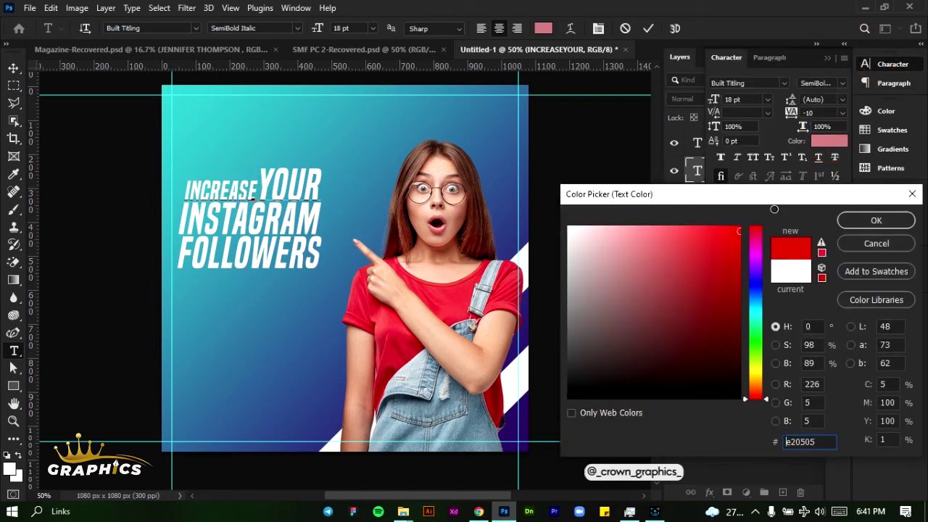
click(875, 221)
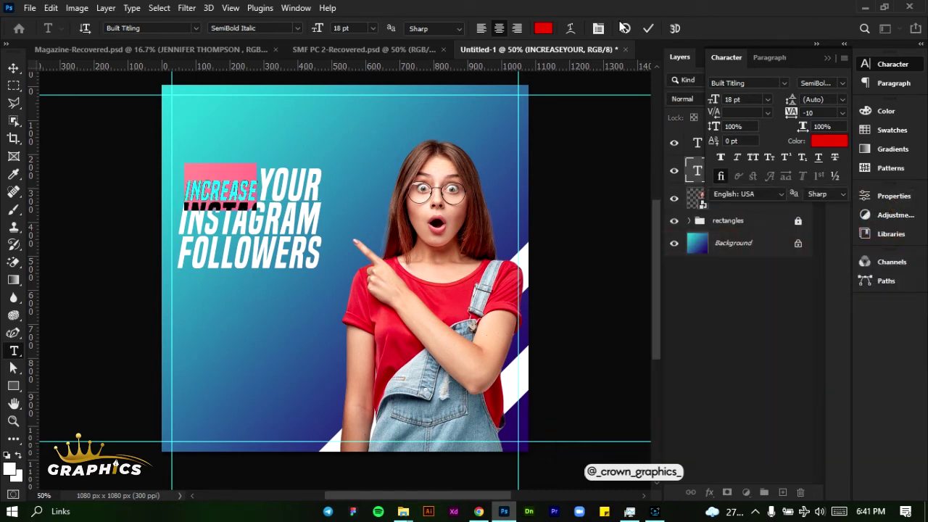
click(649, 28)
key(v)
click(827, 57)
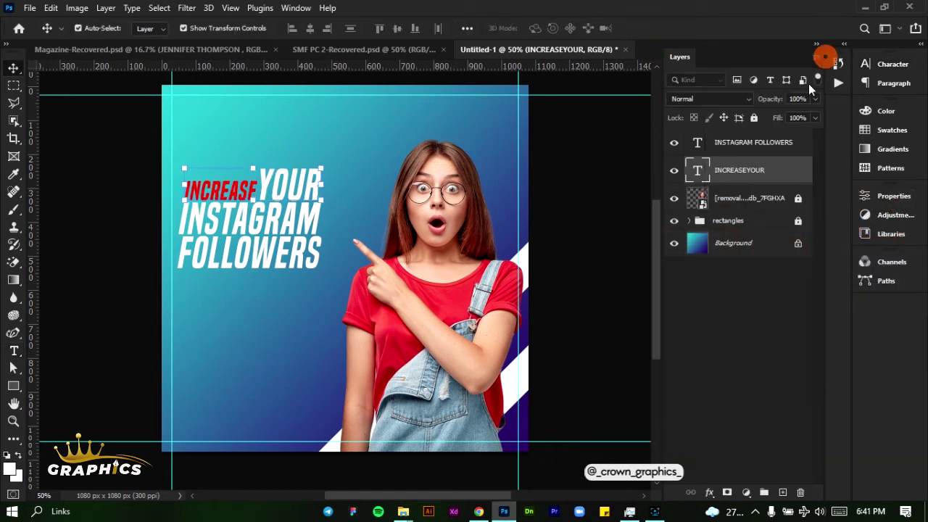
Step: Group the "INSTAGRAM FOLLOWERS" and "INCREASEYOUR" text layers
click(765, 149)
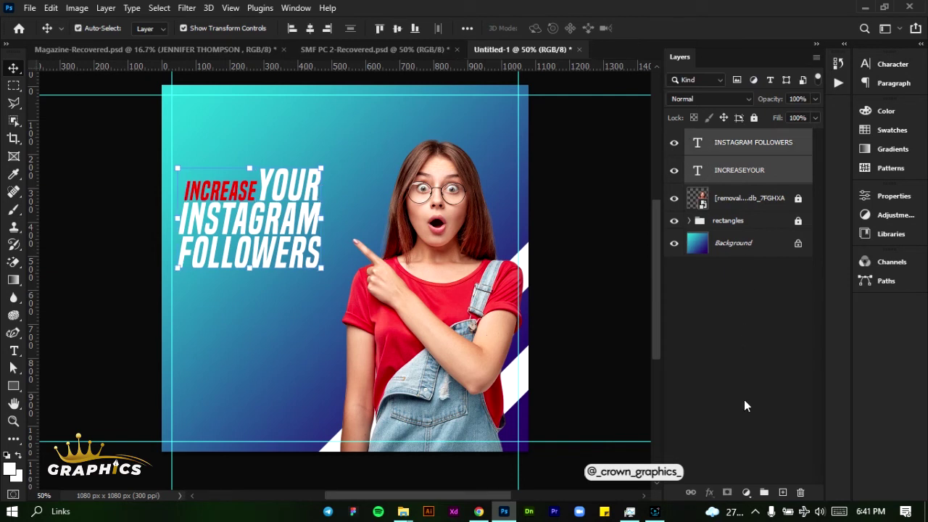
click(763, 493)
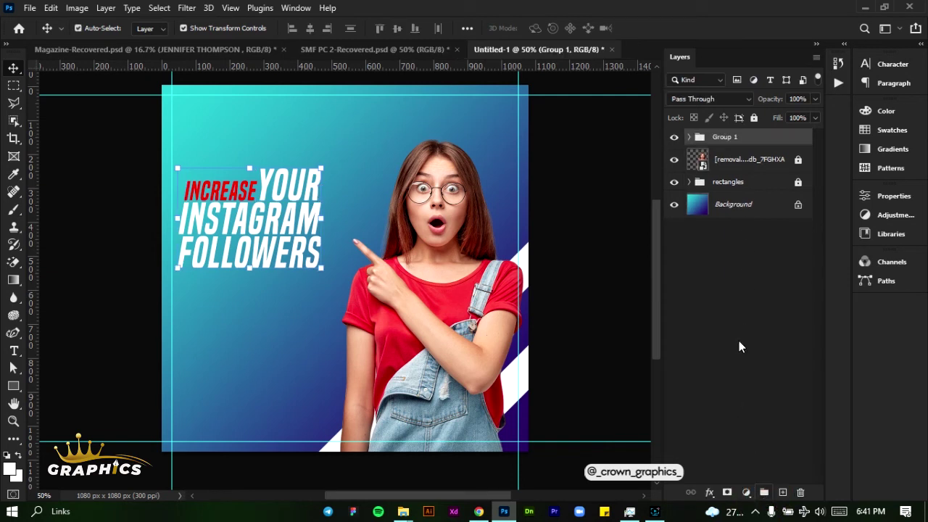
Step: Rename the headline layer group as TEXT
double_click(734, 137)
text(TEXT)
key(Return)
key(Tab)
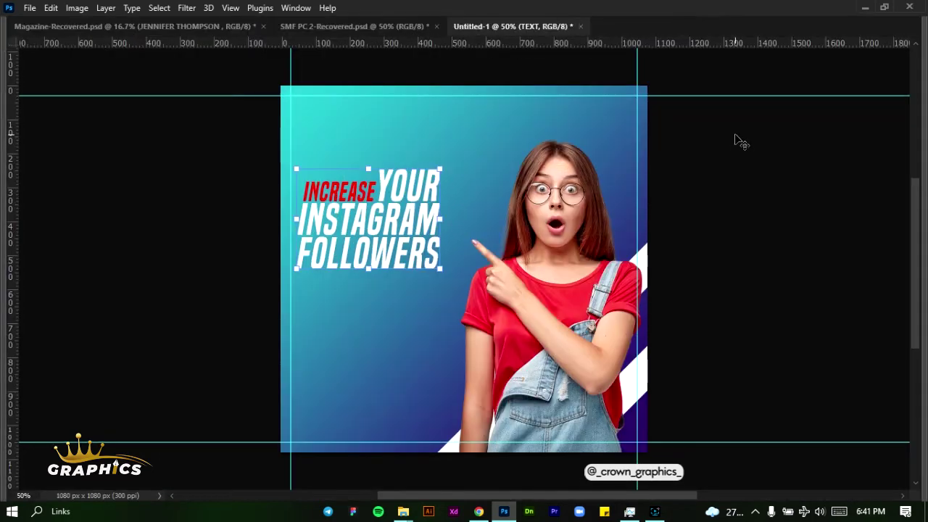
key(Tab)
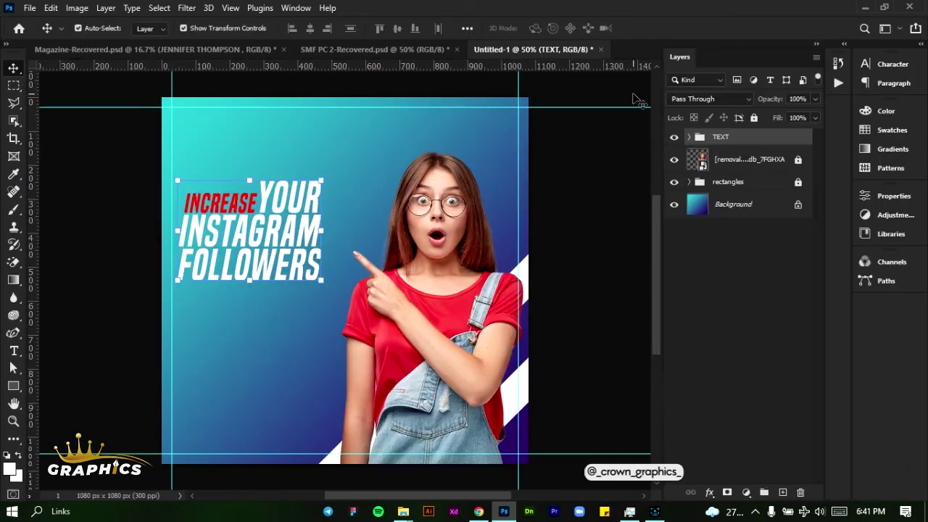
Step: Create a paragraph text box in Montserrat Regular below the headline, filled with the Lorem ipsum placeholder
click(14, 351)
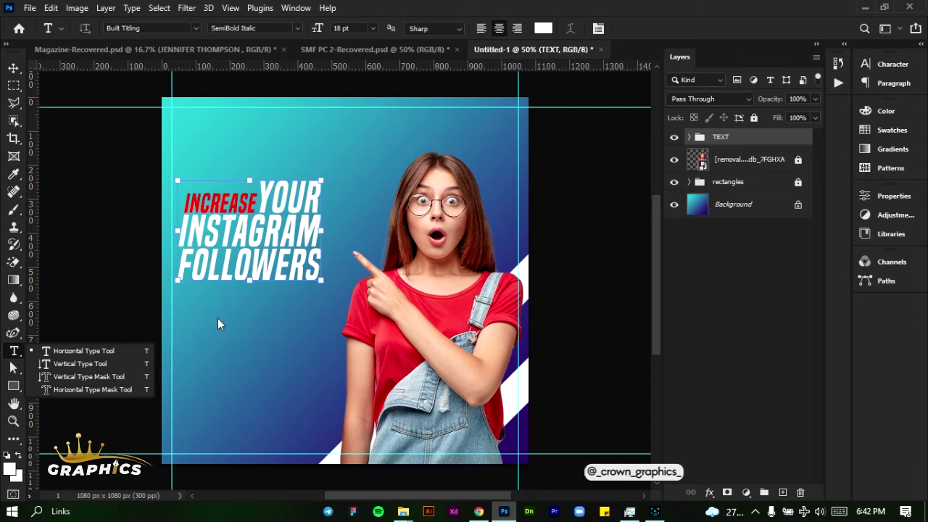
click(103, 350)
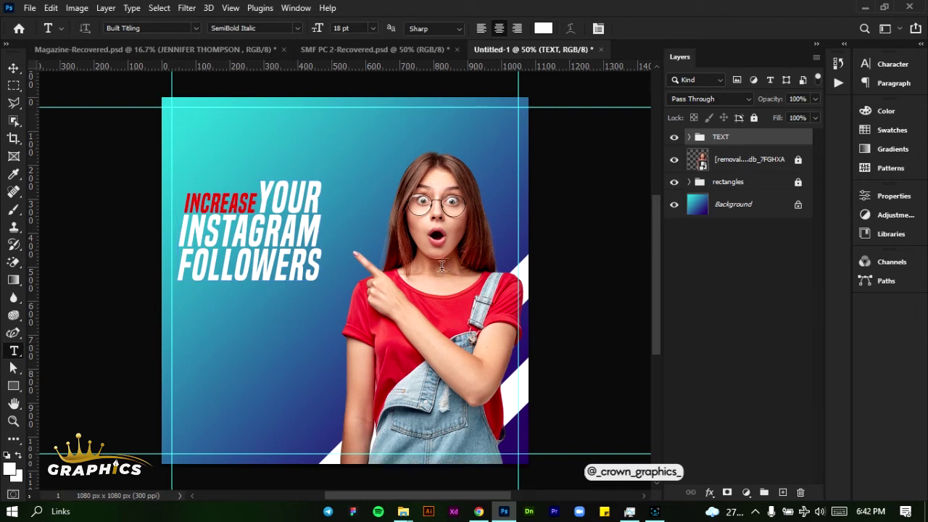
click(706, 250)
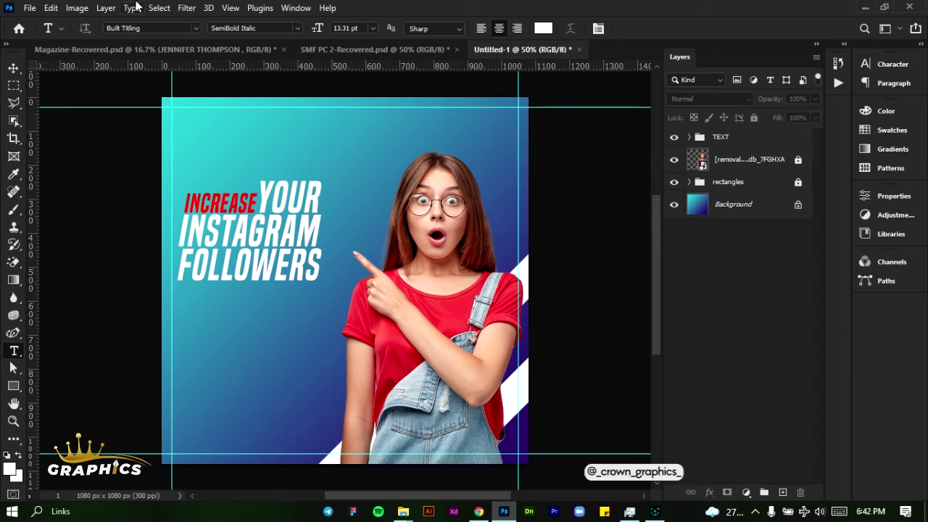
click(170, 27)
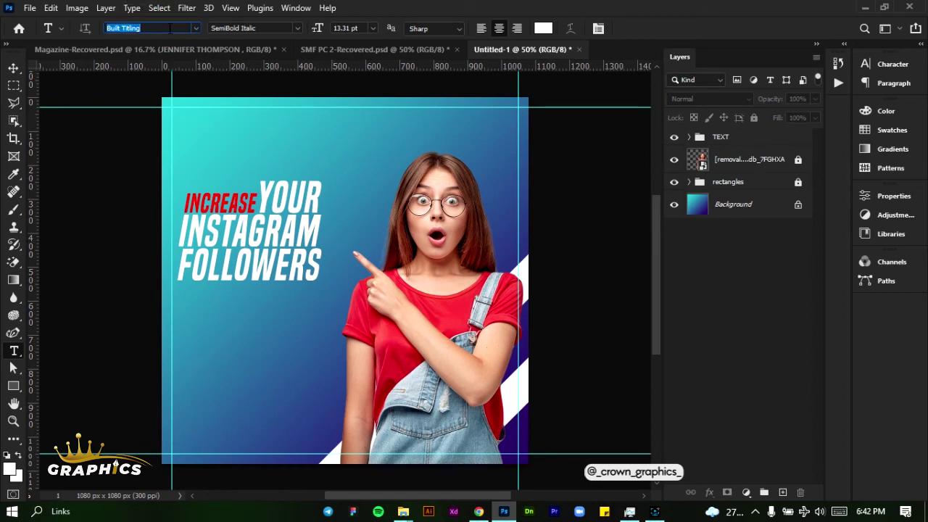
text(MONT)
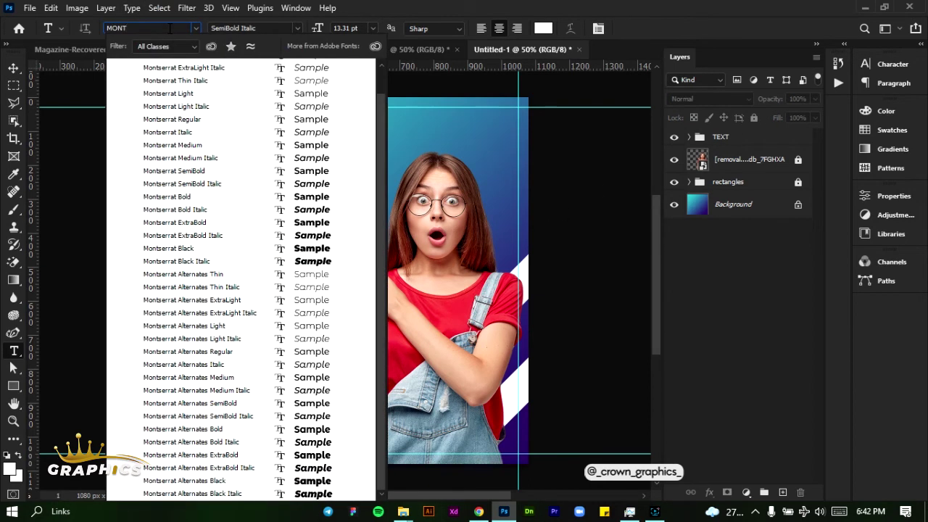
click(171, 119)
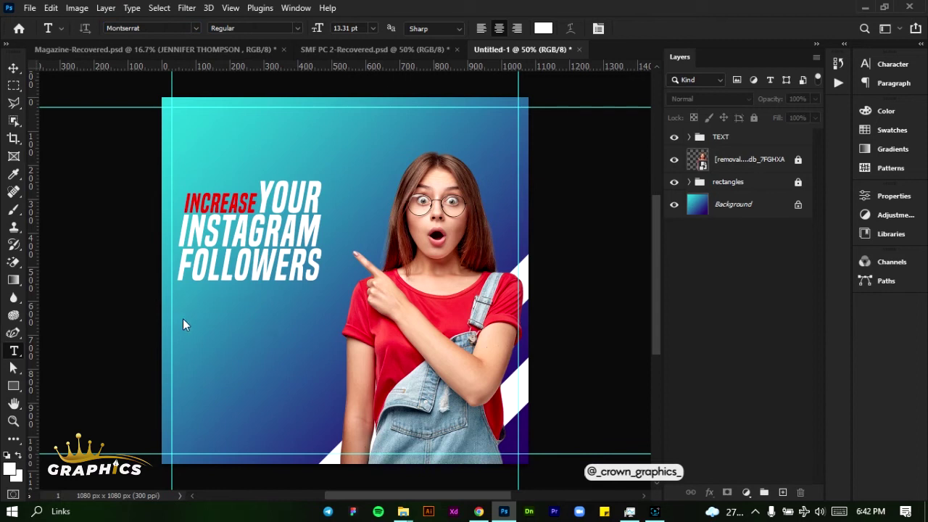
drag(185, 333, 329, 390)
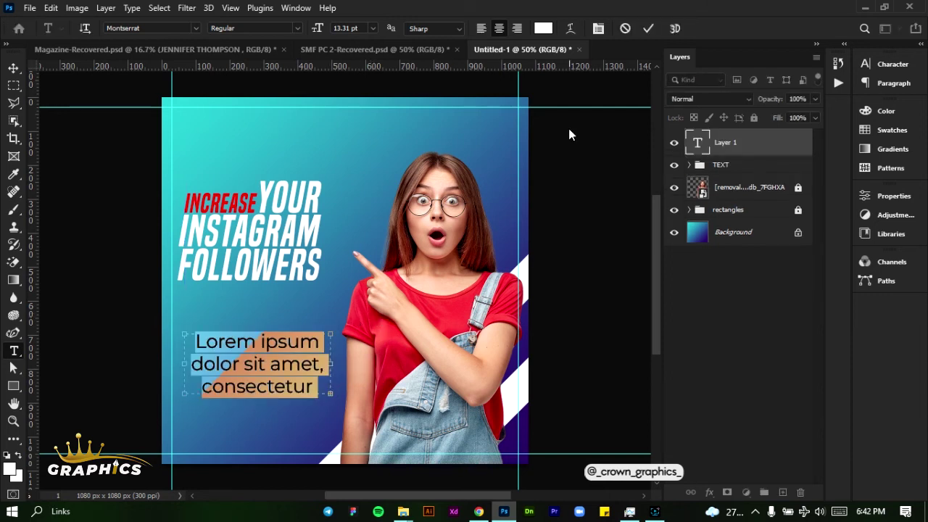
Step: Set the placeholder paragraph to 6 pt and widen its text box out to the left margin guide
click(374, 29)
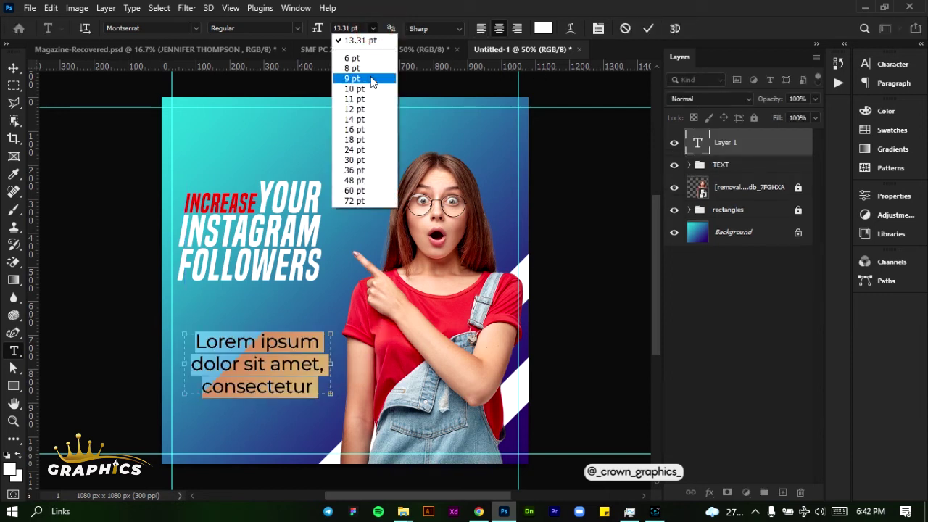
click(368, 82)
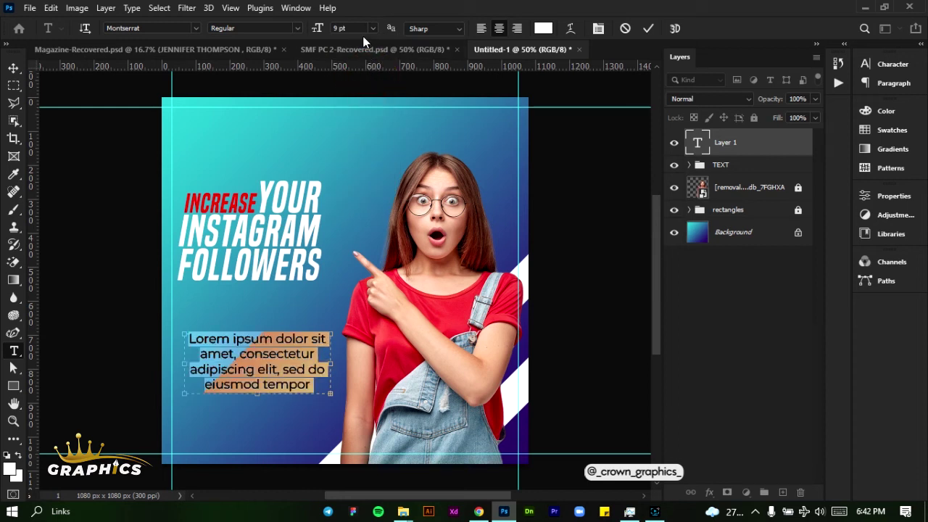
click(373, 29)
click(352, 58)
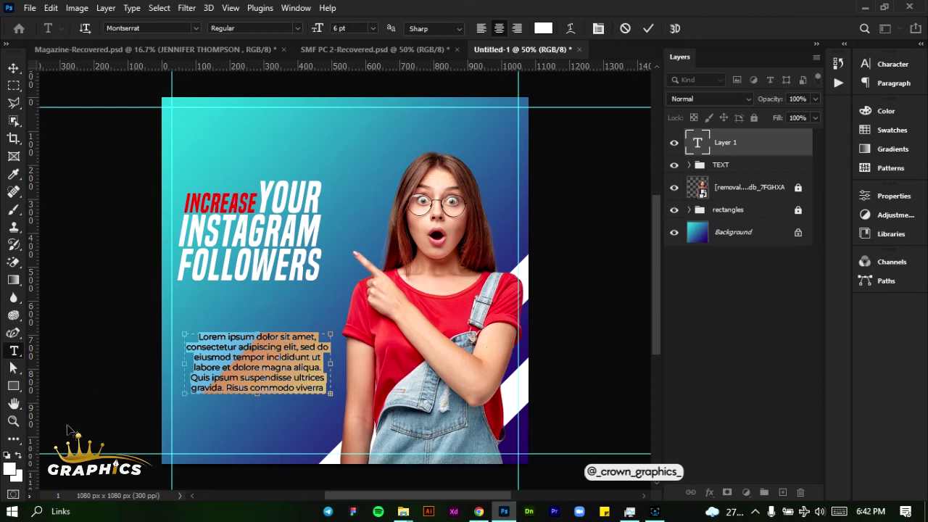
drag(185, 357, 171, 357)
click(647, 28)
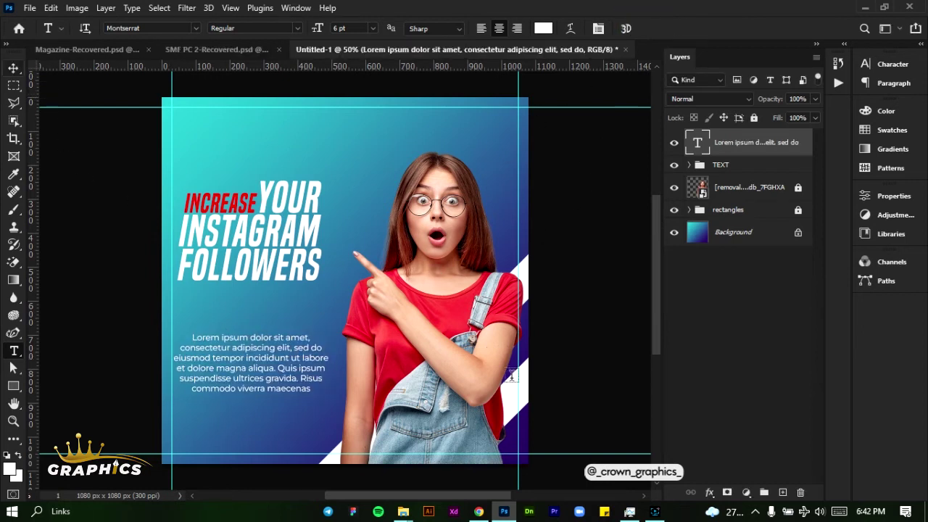
Step: Move the placeholder paragraph layer into the TEXT group and lock the group
drag(775, 148, 767, 167)
click(753, 118)
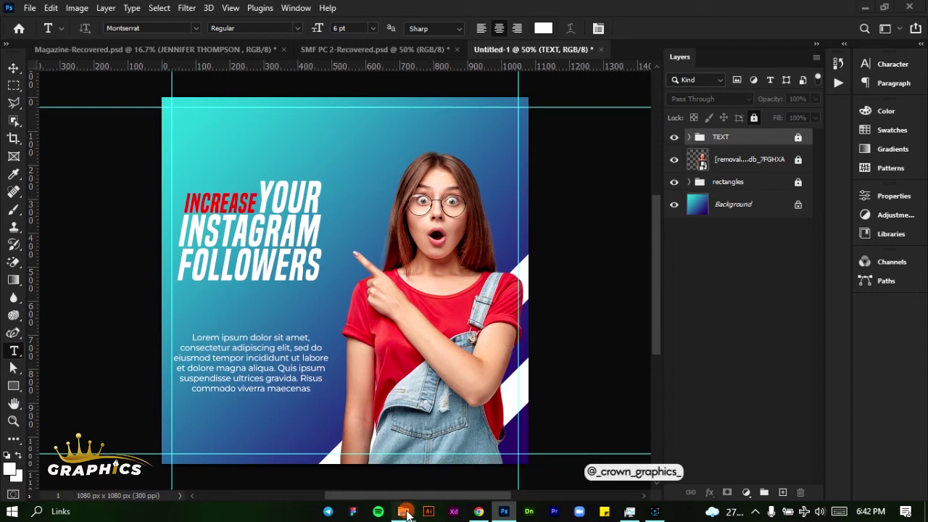
Step: Place the pngwing.com heart bubble image from the SMF PC 2 folder, scaled to about 7%, between the headline and the paragraph's left side
mouse_move(403, 509)
click(395, 464)
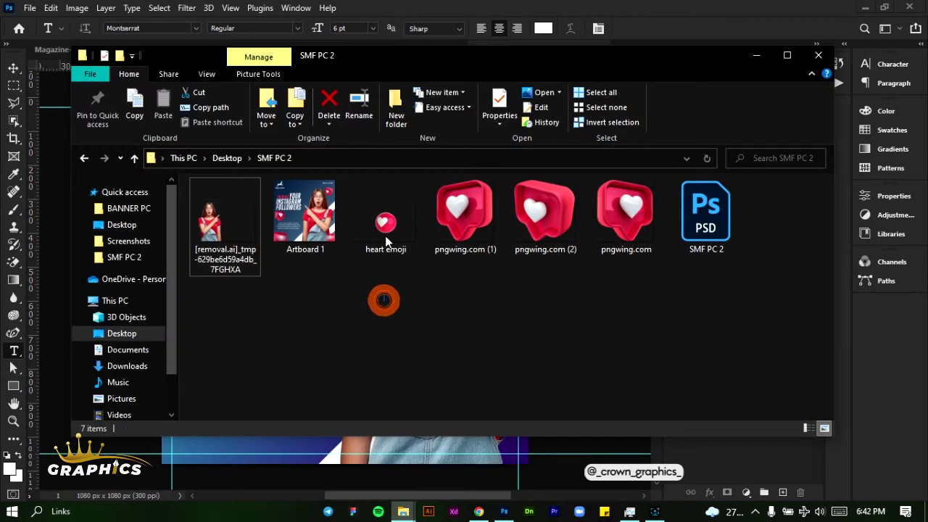
drag(383, 297, 562, 203)
drag(624, 205, 105, 481)
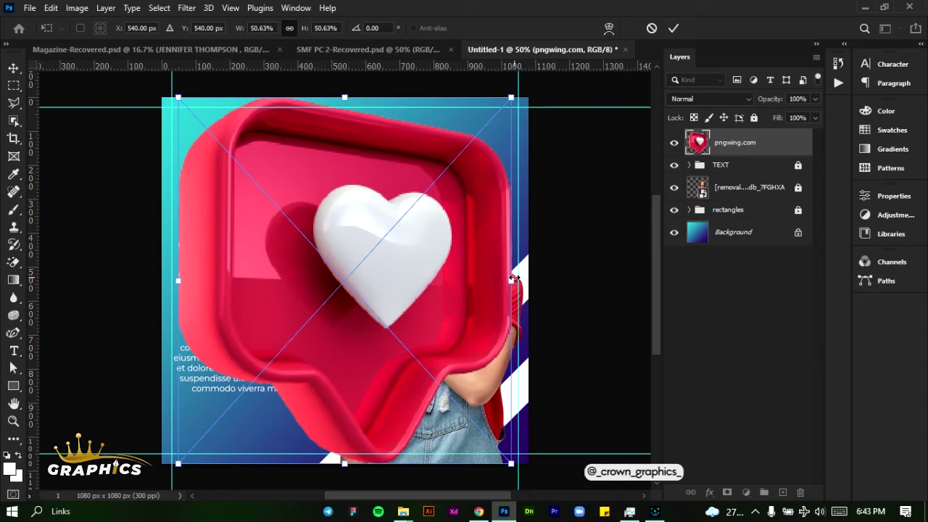
drag(511, 280, 221, 304)
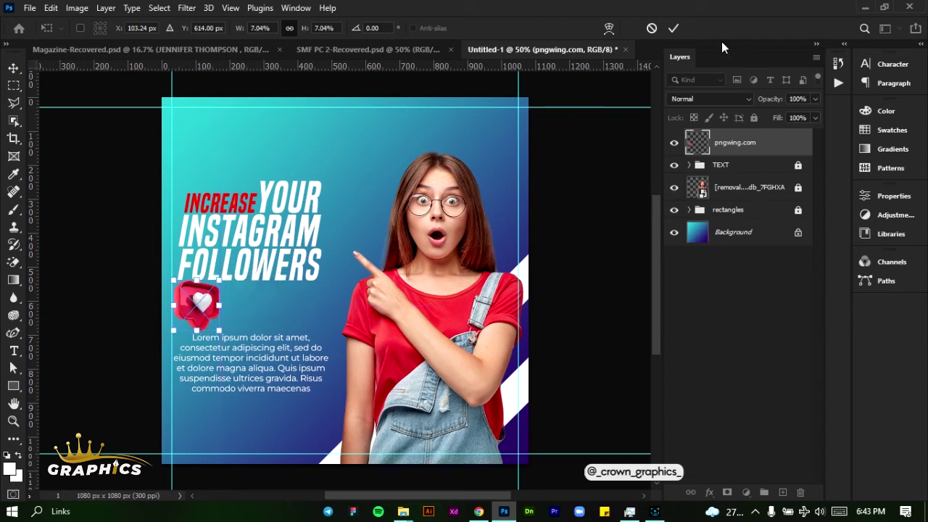
click(673, 28)
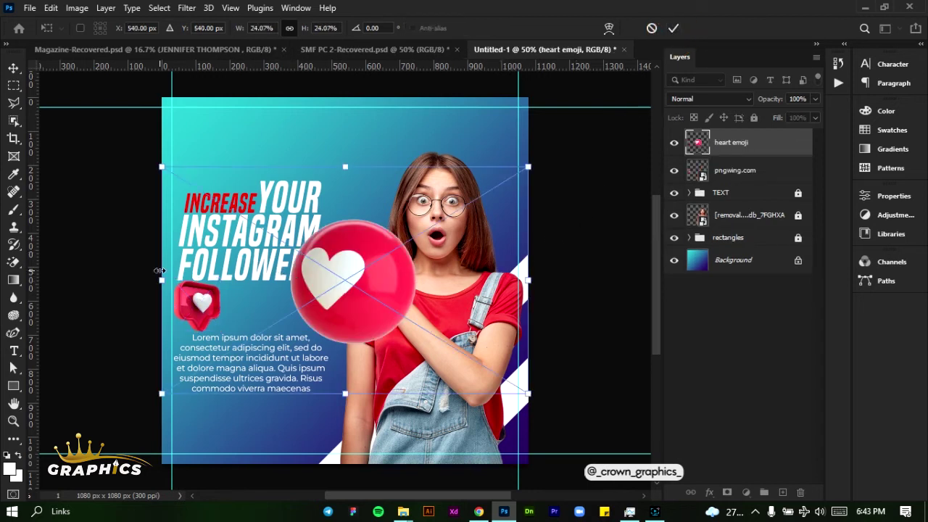
Step: Scale the placed heart emoji to about 10.8% and position it partly off the flyer's lower-right corner
drag(158, 284, 363, 280)
drag(465, 283, 524, 458)
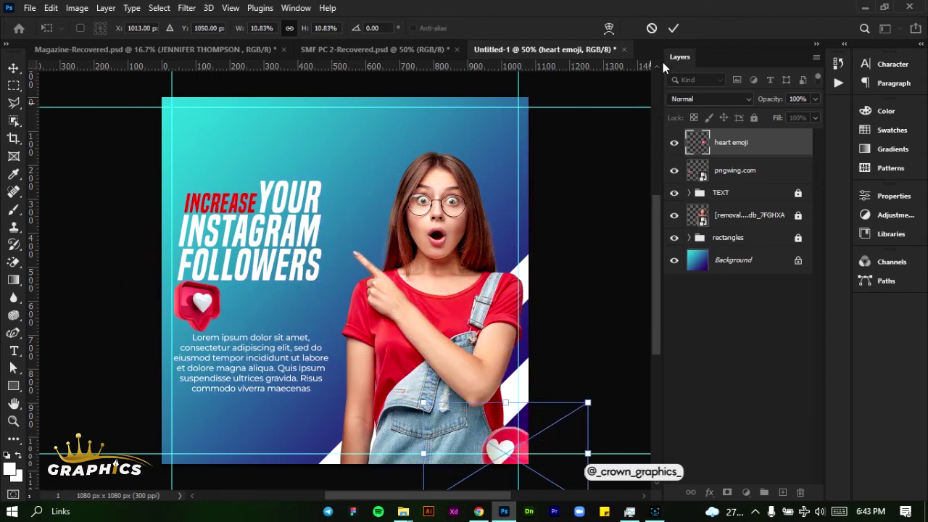
click(672, 29)
Step: Scale the placed pngwing.com (1) heart bubble to about 12.7% and position it partly off the flyer's lower-left corner
key(ctrl+t)
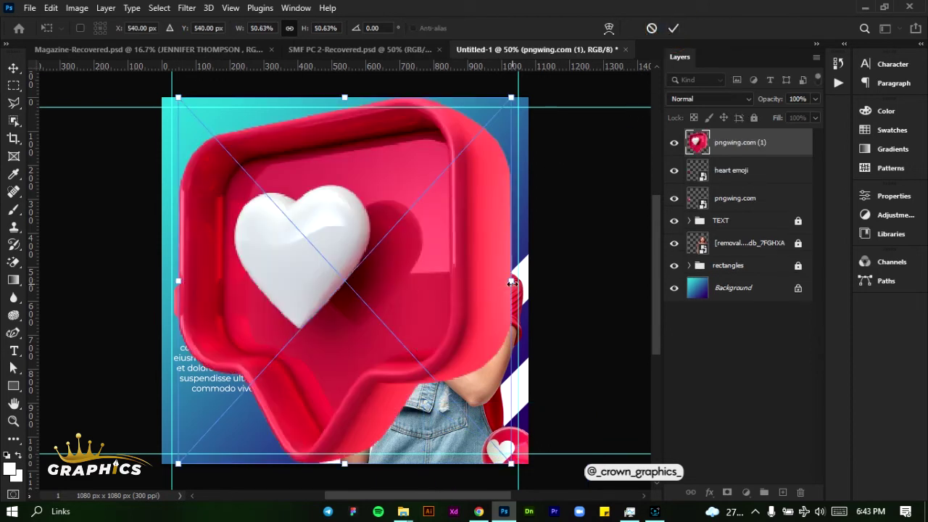
drag(512, 282, 217, 468)
click(675, 28)
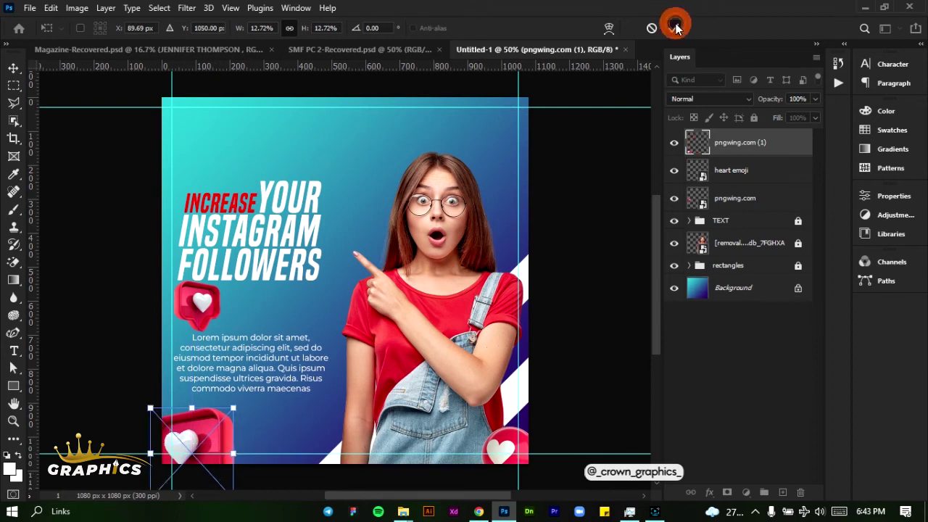
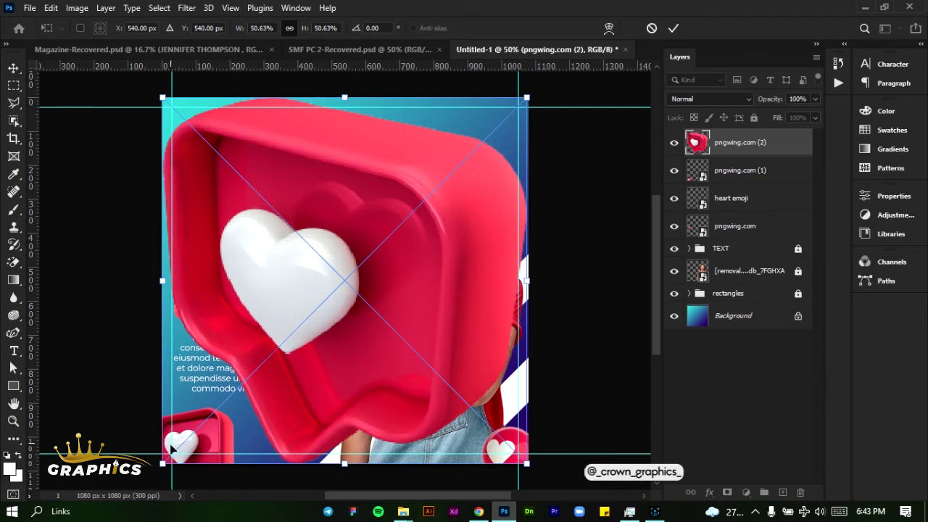
Step: Scale the placed pngwing.com (2) heart bubble to about 6.6% and position it beside the woman's head, against the right margin guide
drag(165, 461, 494, 158)
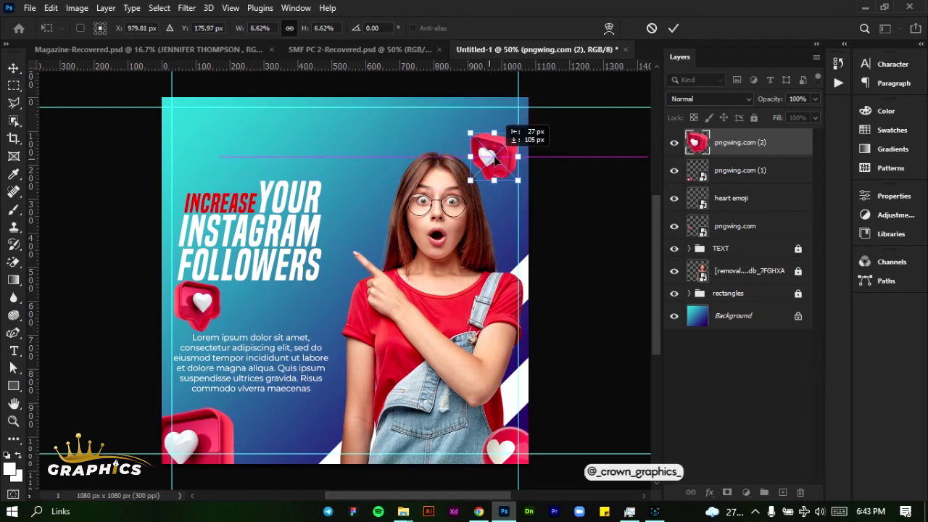
drag(494, 161, 494, 166)
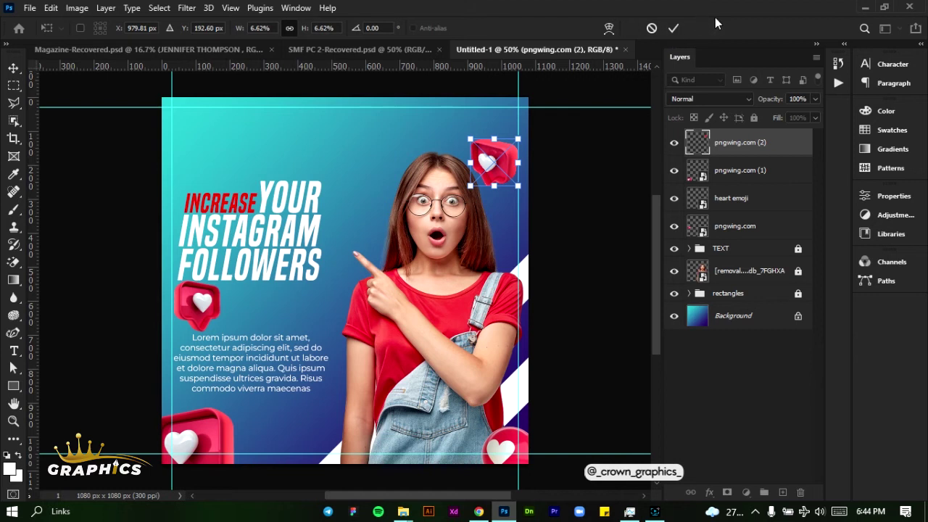
click(674, 29)
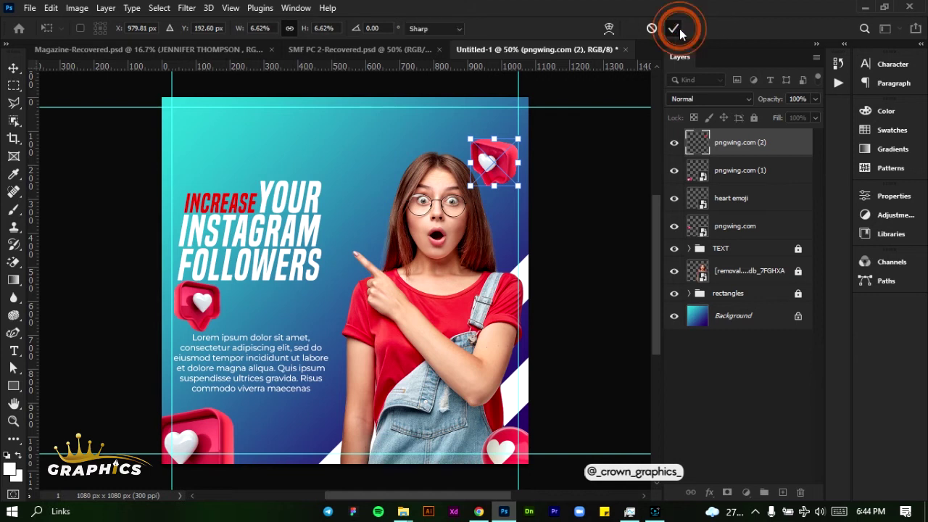
key(t)
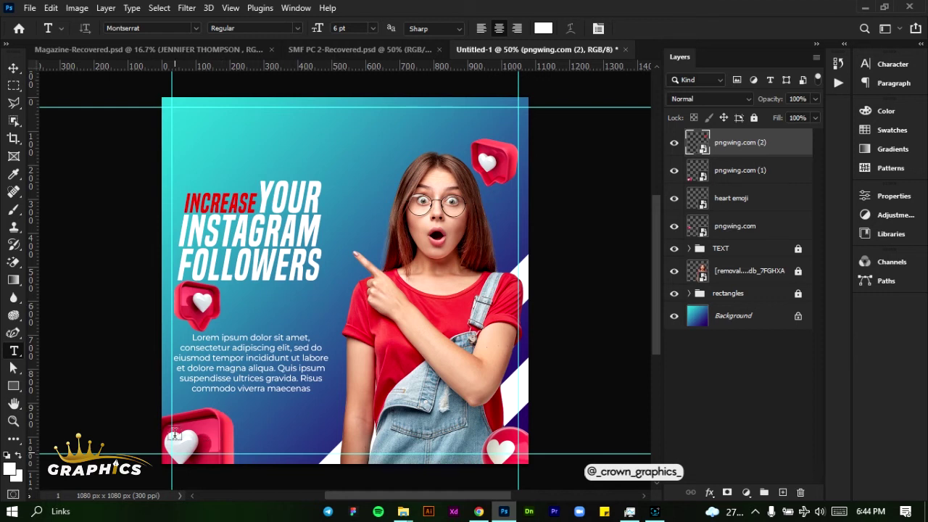
Step: Start a Motion Blur filter on the heart bubble at the flyer's lower-left corner
click(10, 65)
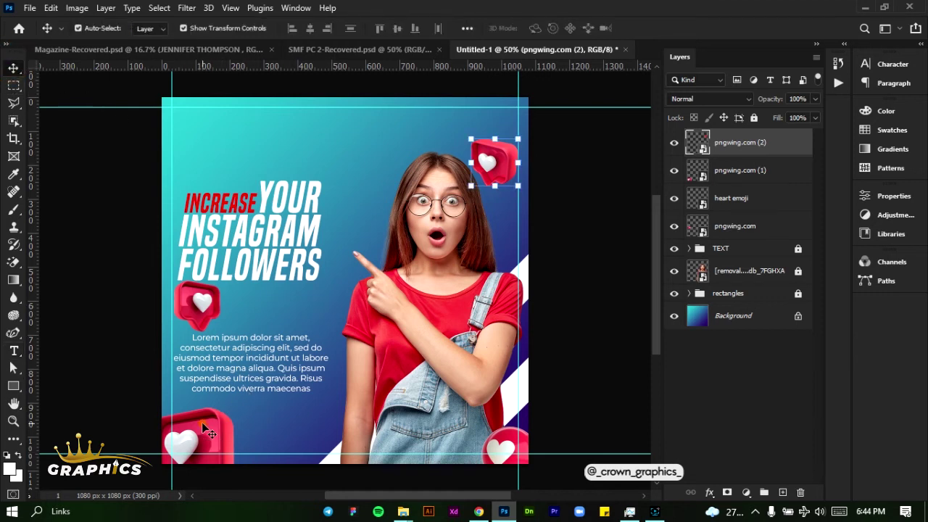
click(201, 422)
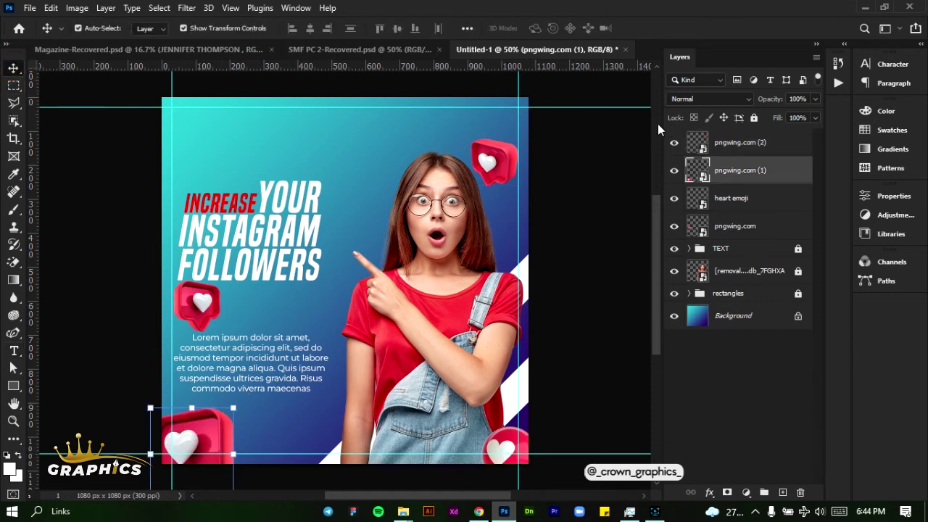
click(186, 8)
mouse_move(239, 181)
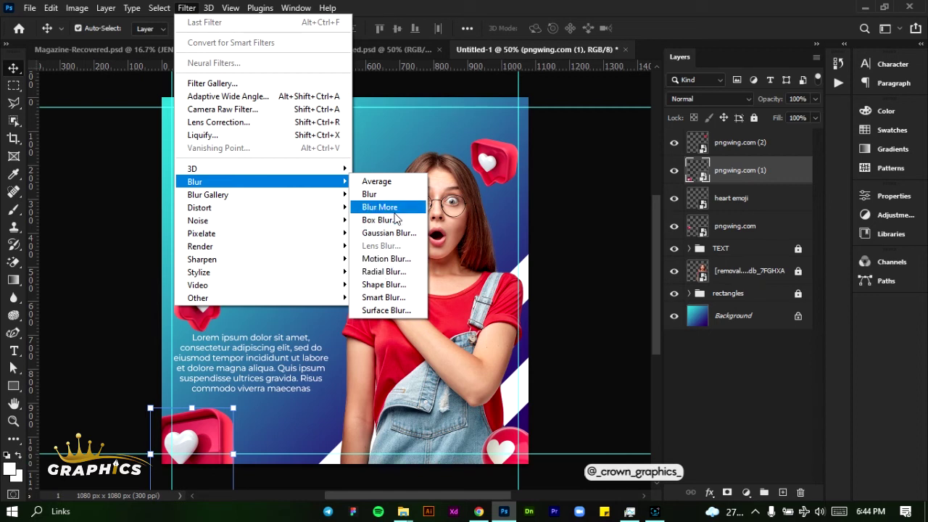
click(391, 258)
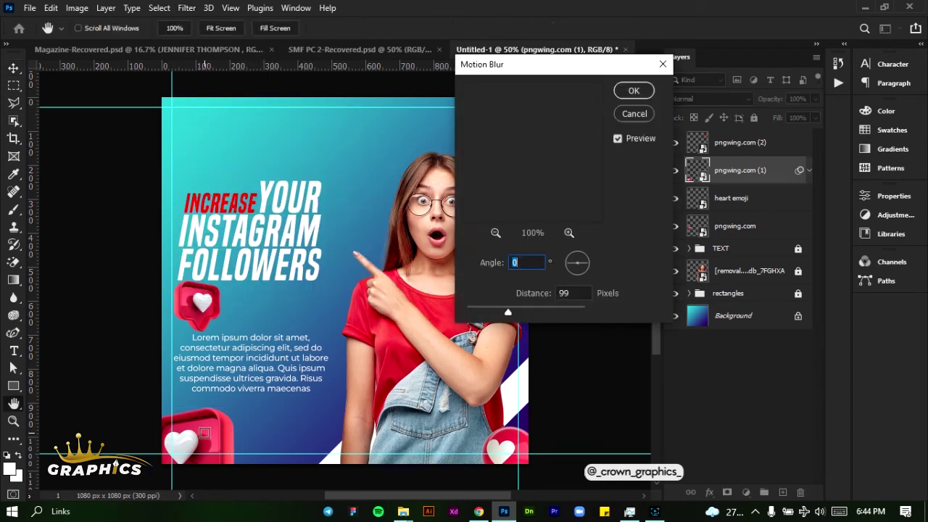
Step: Frame the heart bubble at the flyer's lower-left corner in the Motion Blur preview at 33% zoom, with the blur distance at 1 pixel
click(165, 427)
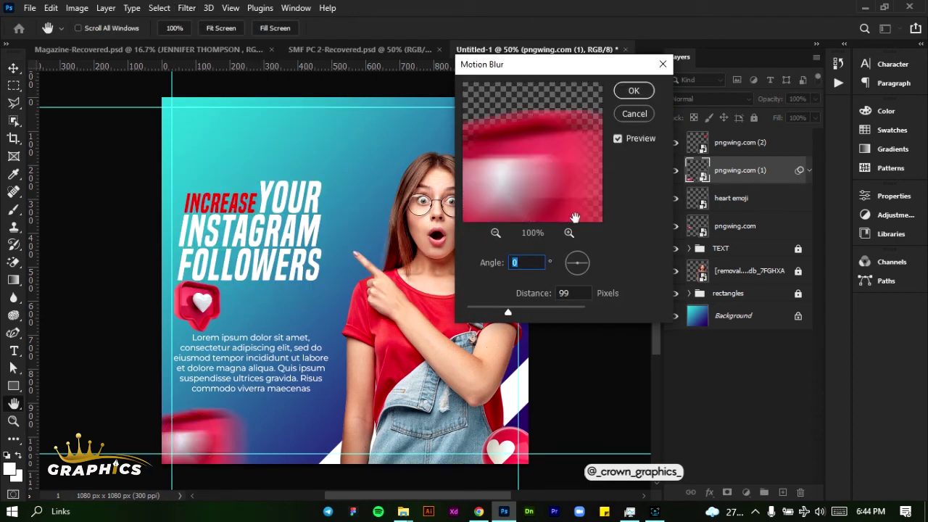
drag(556, 210, 564, 153)
drag(508, 312, 466, 313)
click(496, 232)
click(496, 233)
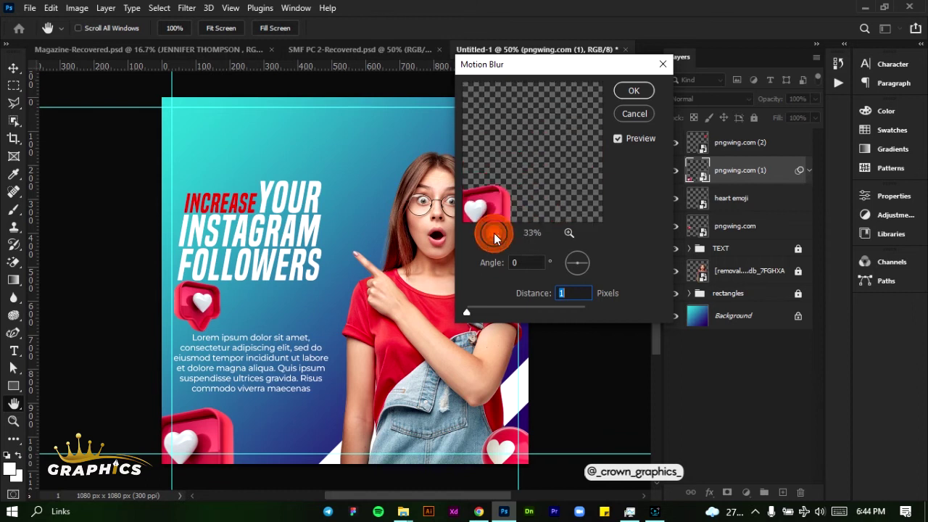
click(496, 233)
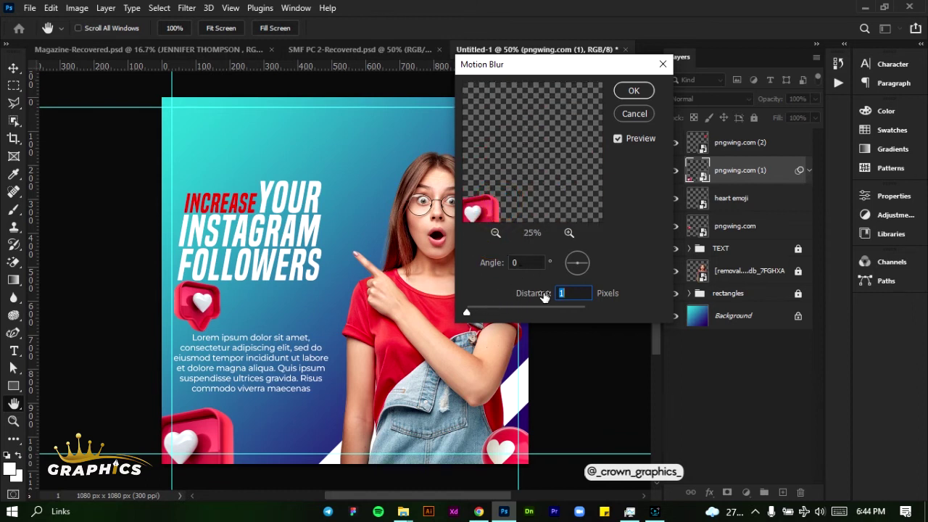
click(568, 233)
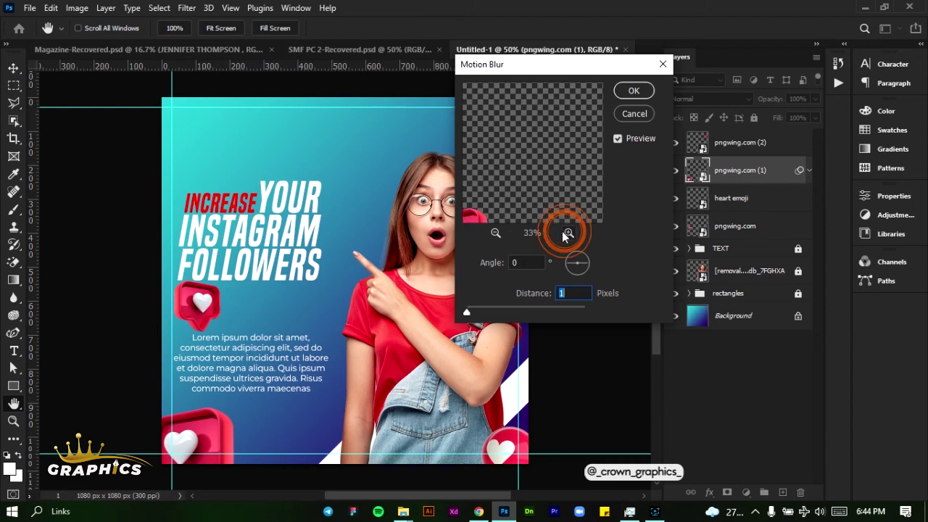
click(171, 461)
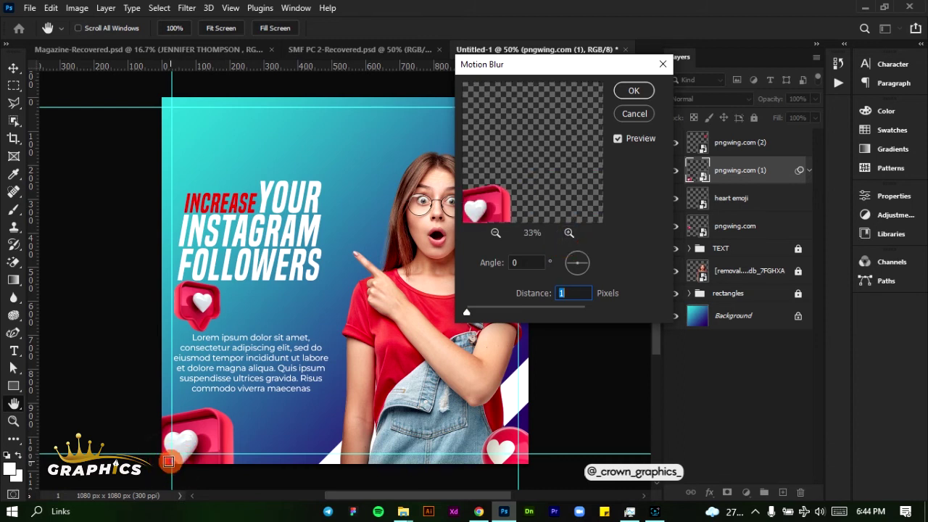
Step: Try a 120-pixel blur distance on the lower-left heart bubble at several angles, including -67, -24, -13, 17 and 45 degrees
click(488, 311)
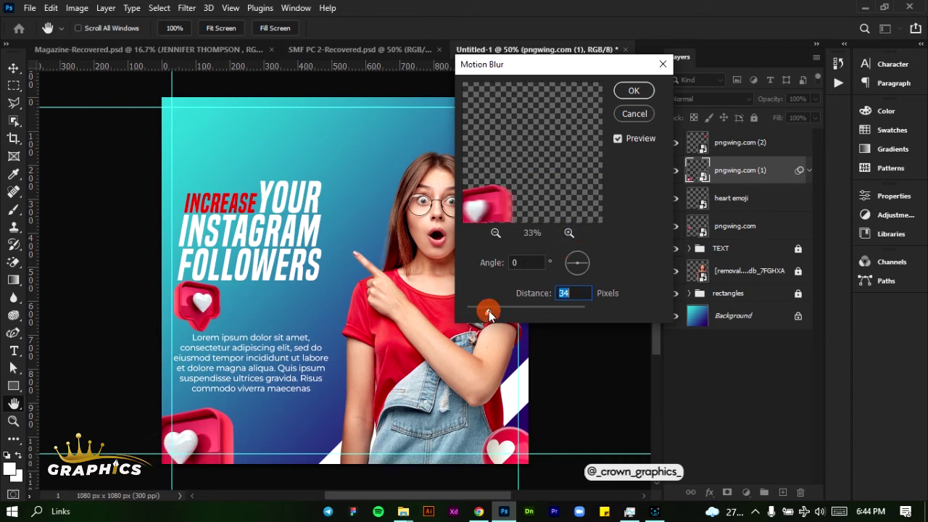
click(513, 309)
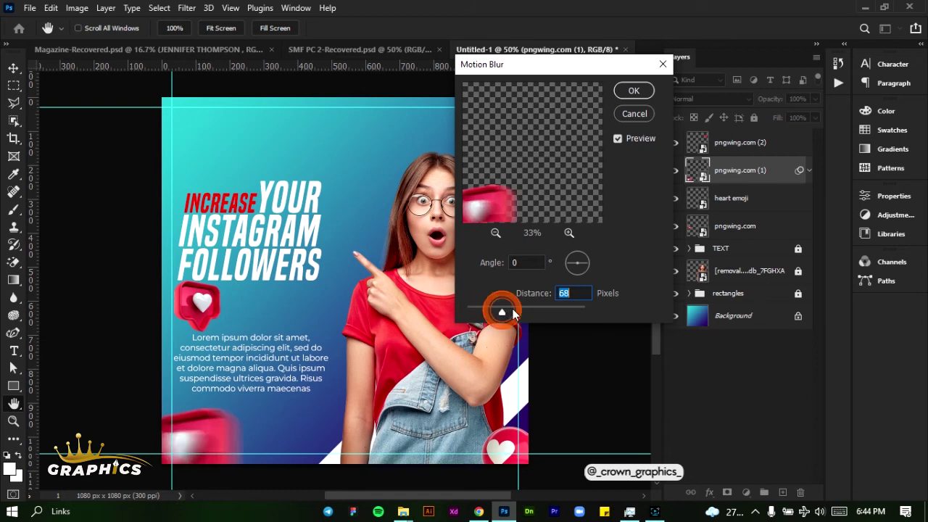
click(571, 258)
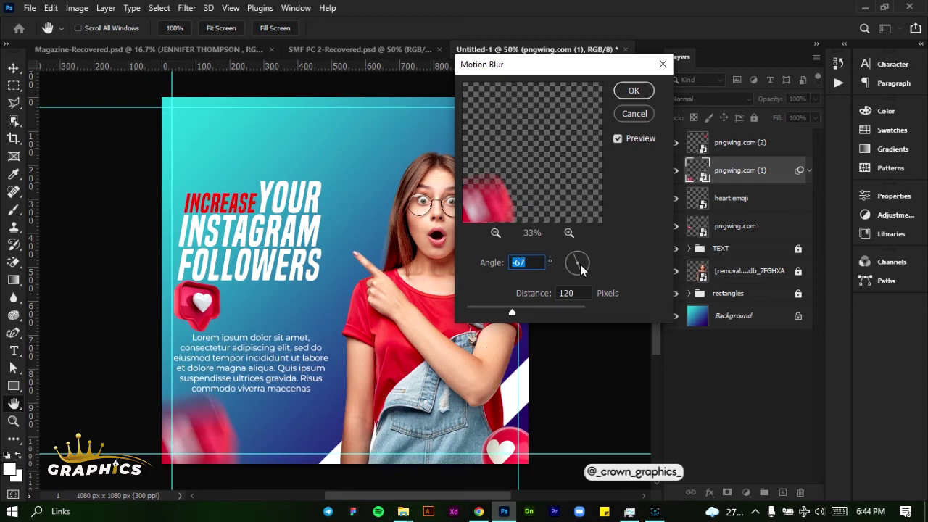
click(582, 265)
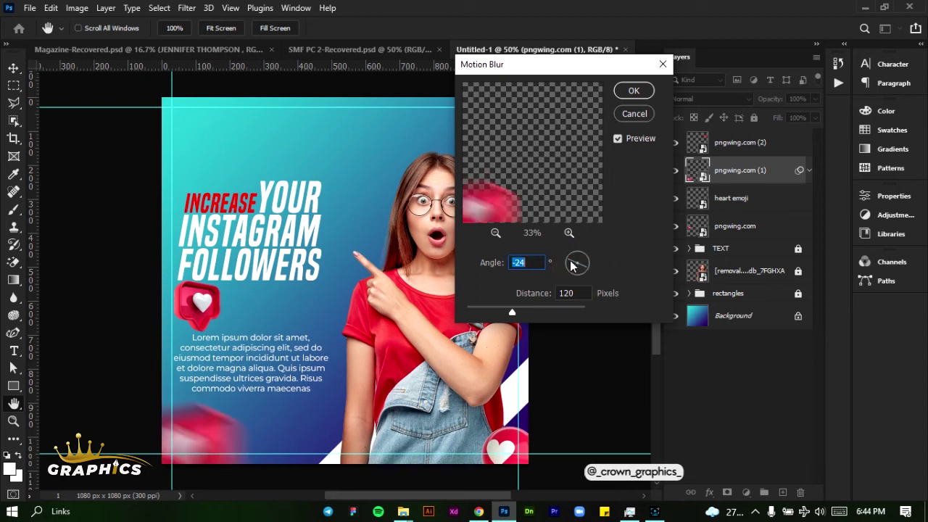
click(569, 263)
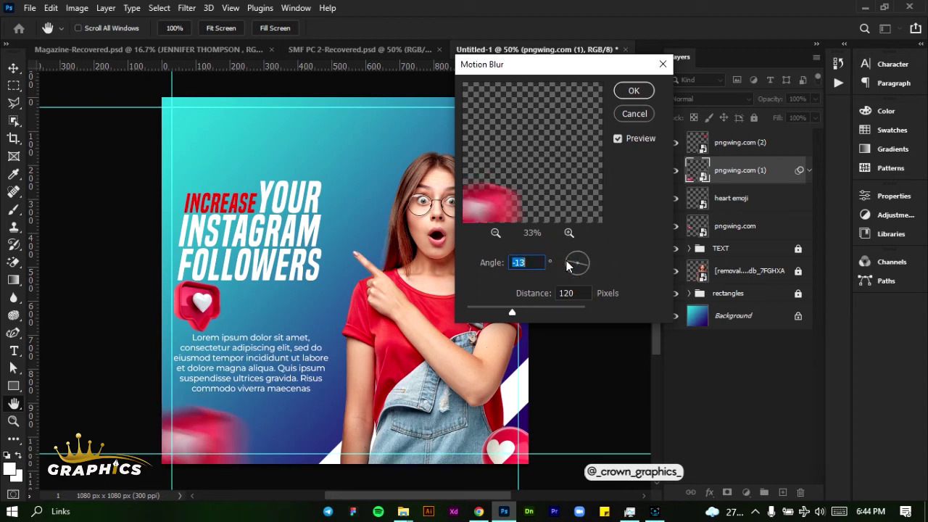
click(567, 265)
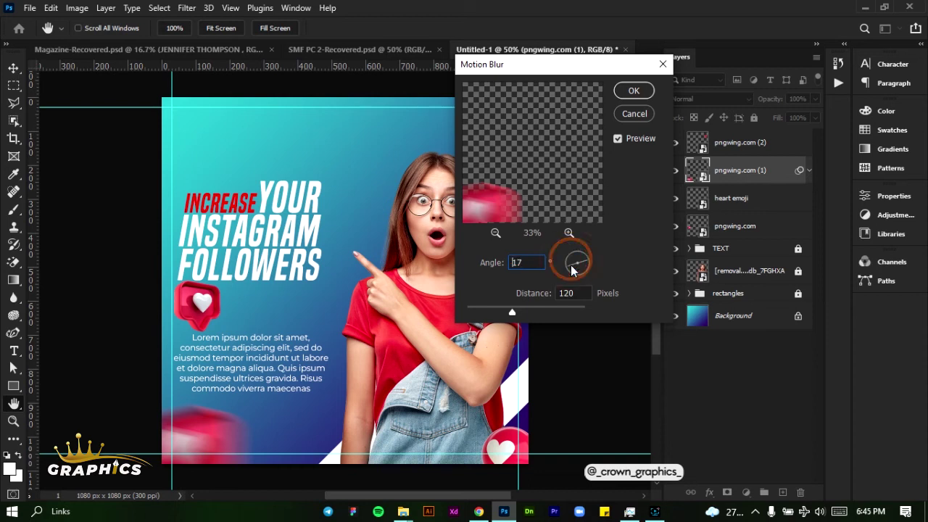
click(569, 264)
mouse_move(569, 264)
mouse_down()
mouse_move(561, 270)
mouse_move(575, 266)
mouse_up()
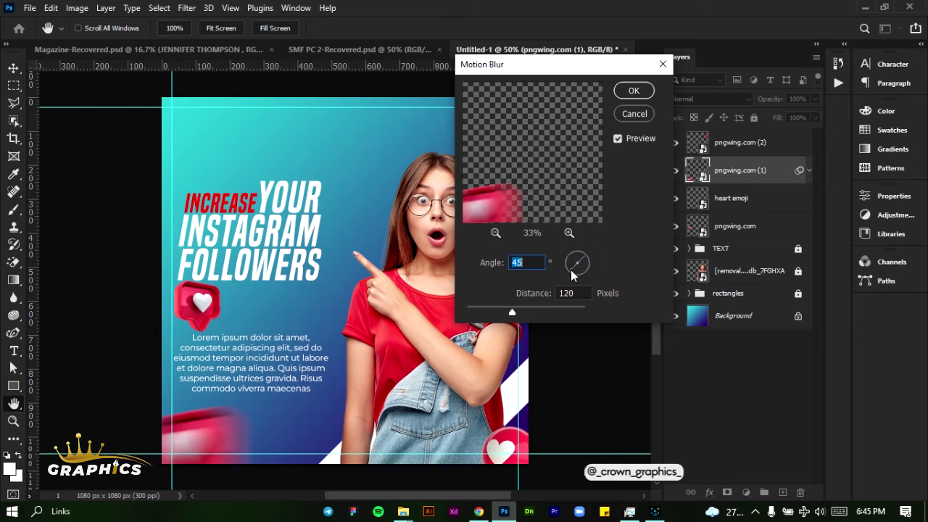
Step: Apply the Motion Blur to the lower-left heart bubble with a 0-degree angle and a distance of 183 pixels
text(0)
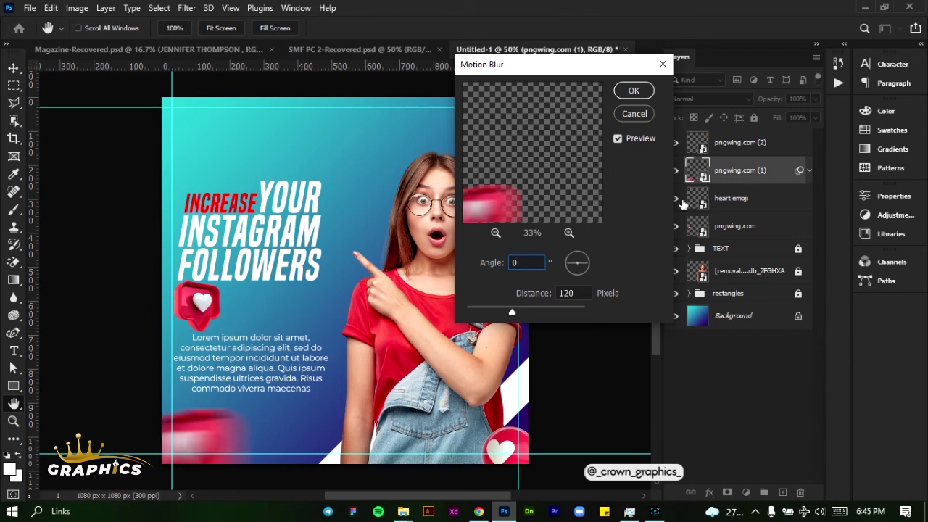
mouse_move(512, 312)
mouse_down()
mouse_move(580, 310)
mouse_move(524, 312)
mouse_up()
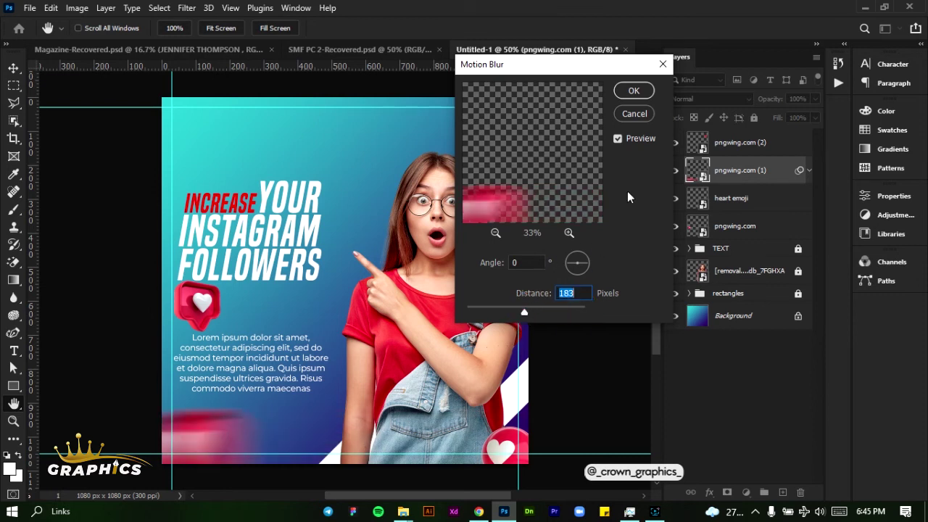
click(635, 90)
Step: Apply a Motion Blur with a 0-degree angle and 183-pixel distance to the heart emoji at the flyer's lower-right corner
key(v)
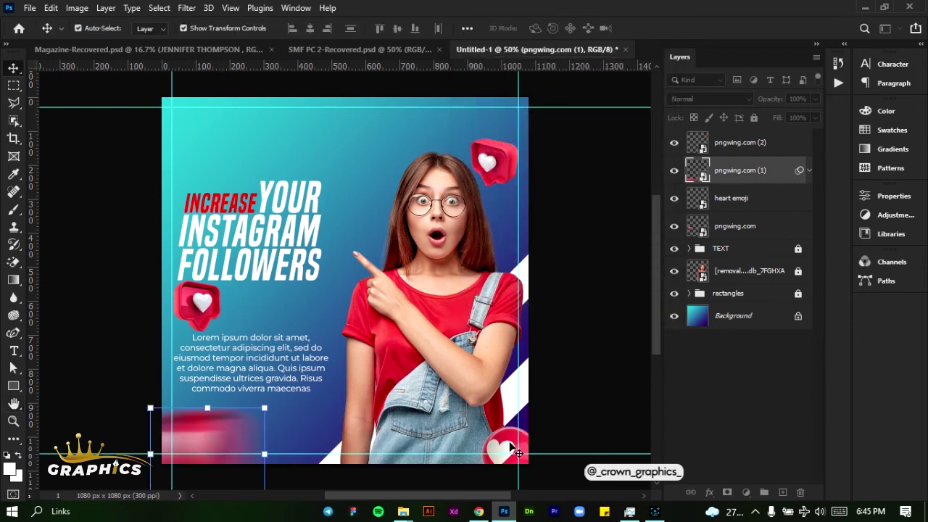
click(516, 451)
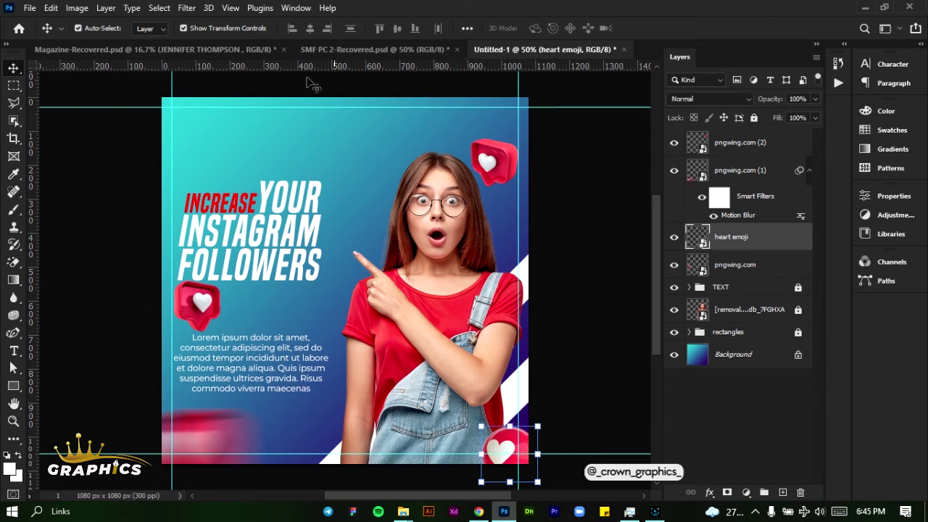
click(188, 8)
mouse_move(208, 8)
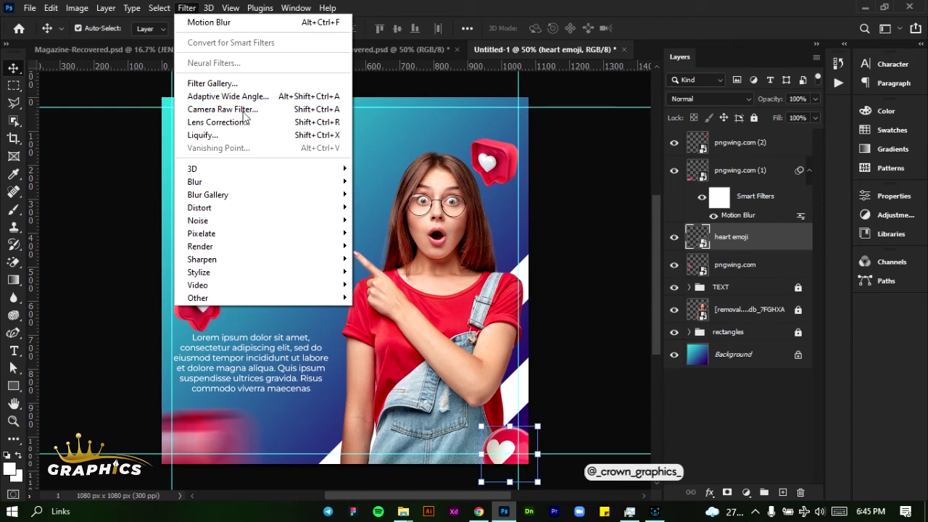
click(236, 28)
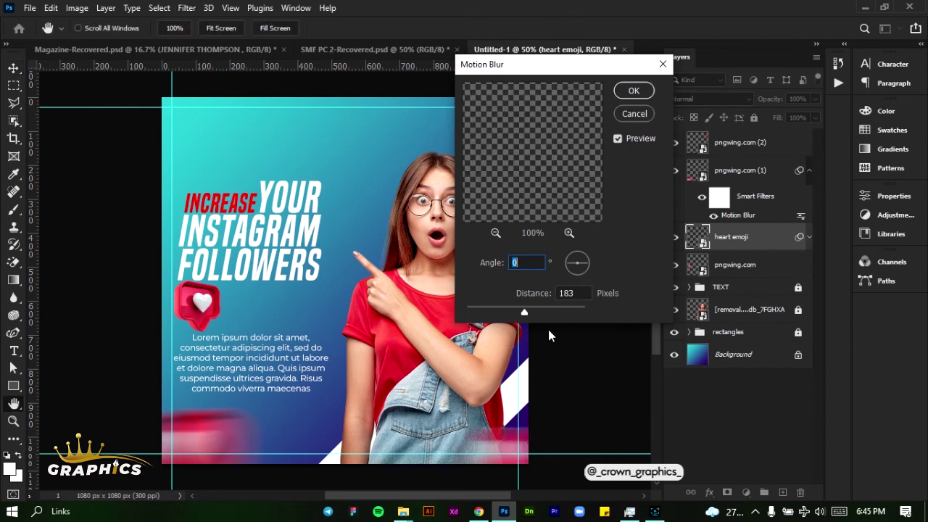
click(524, 437)
drag(539, 172, 537, 152)
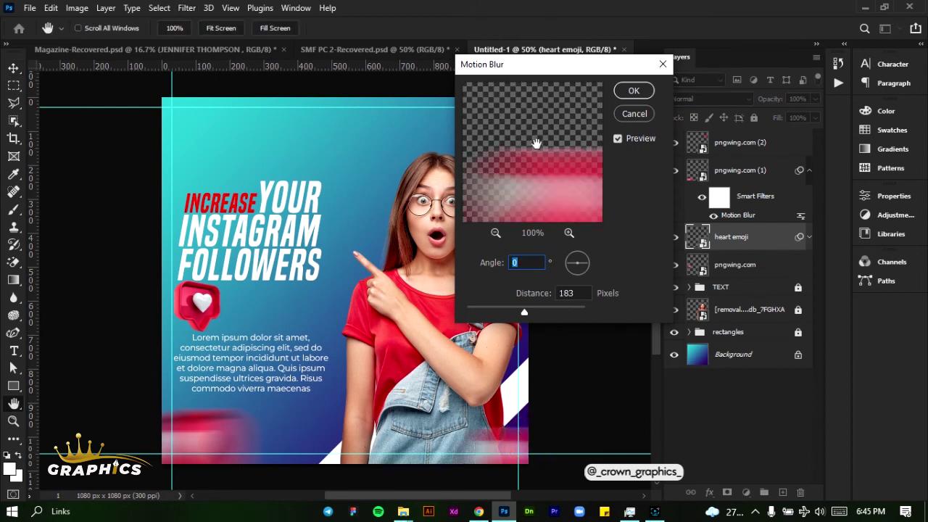
click(634, 91)
Step: Group the four heart layers, from pngwing.com (2) down to pngwing.com, under the name Icons and lock the group
key(v)
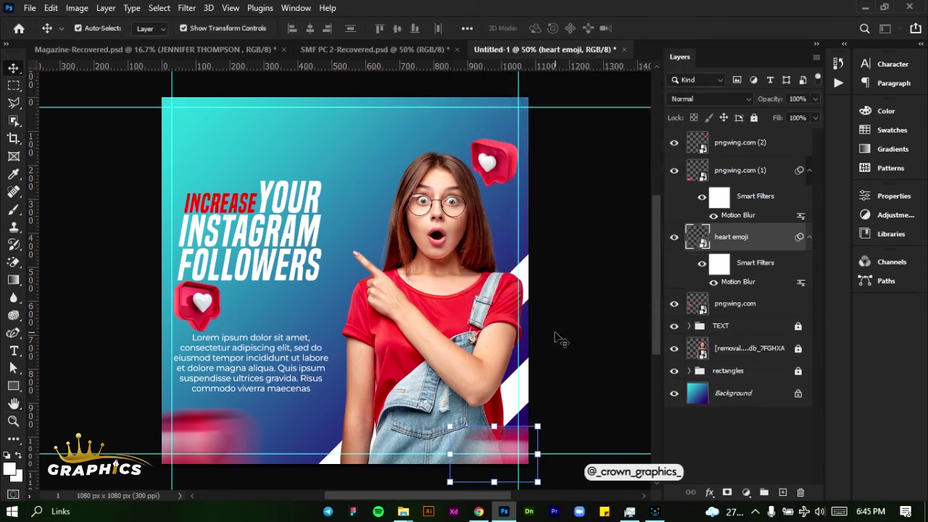
click(761, 146)
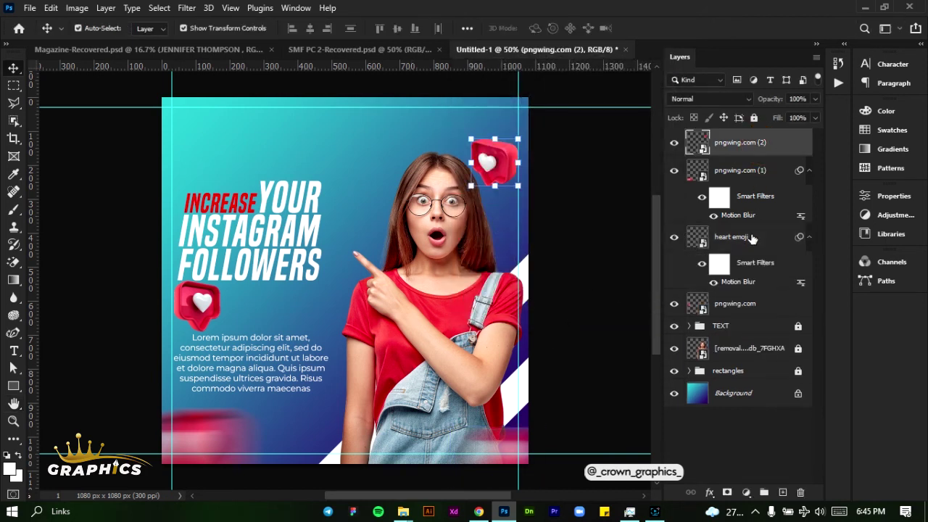
shift+click(752, 237)
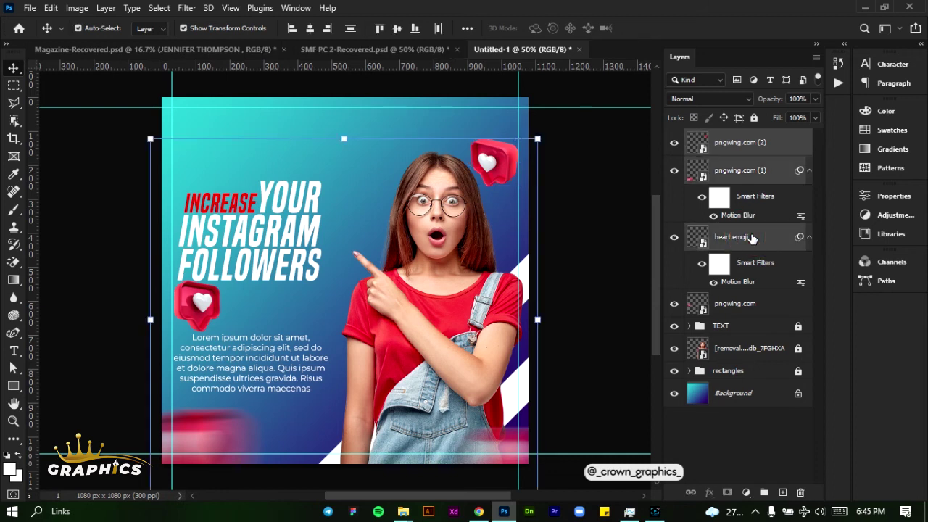
shift+click(750, 309)
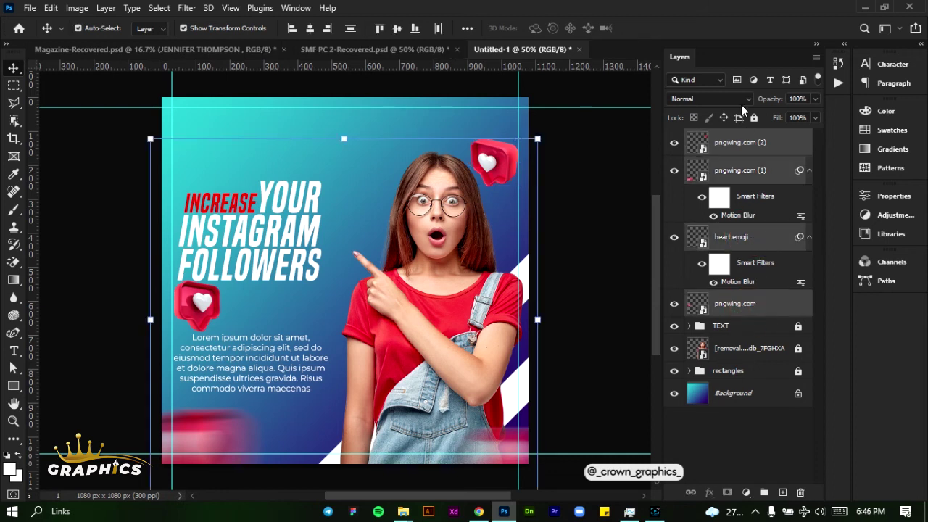
click(763, 492)
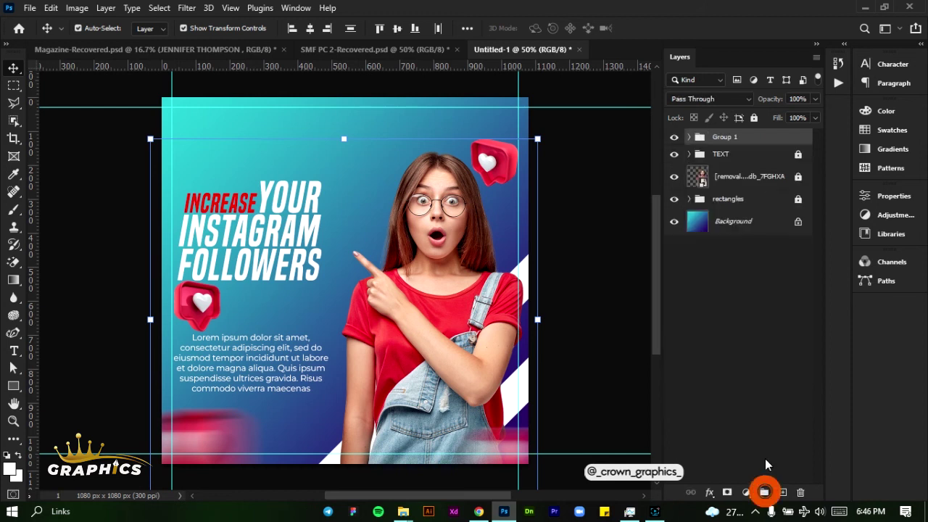
double_click(725, 137)
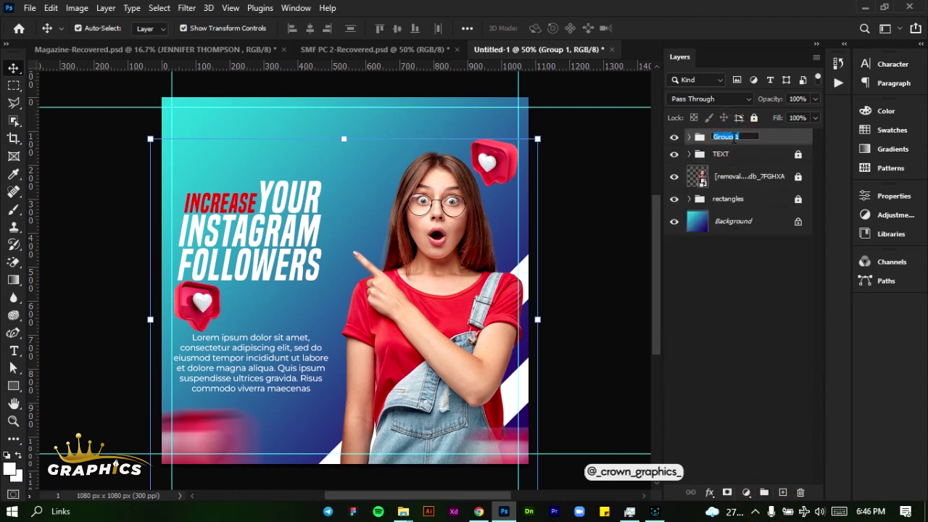
key(BackSpace)
key(Return)
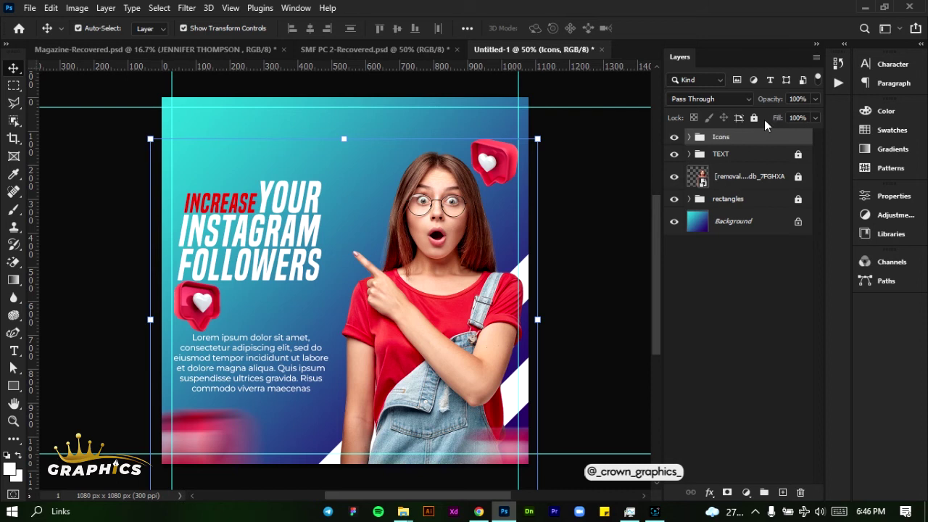
click(753, 118)
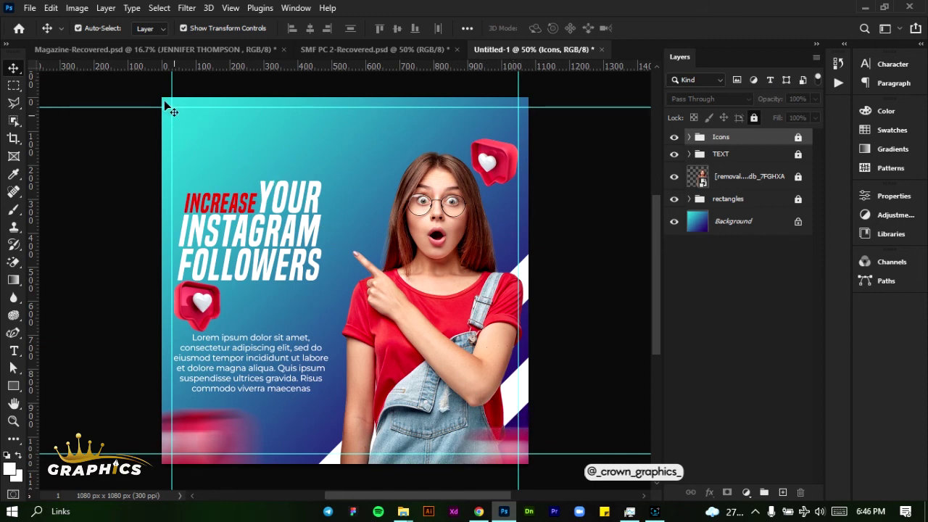
click(13, 350)
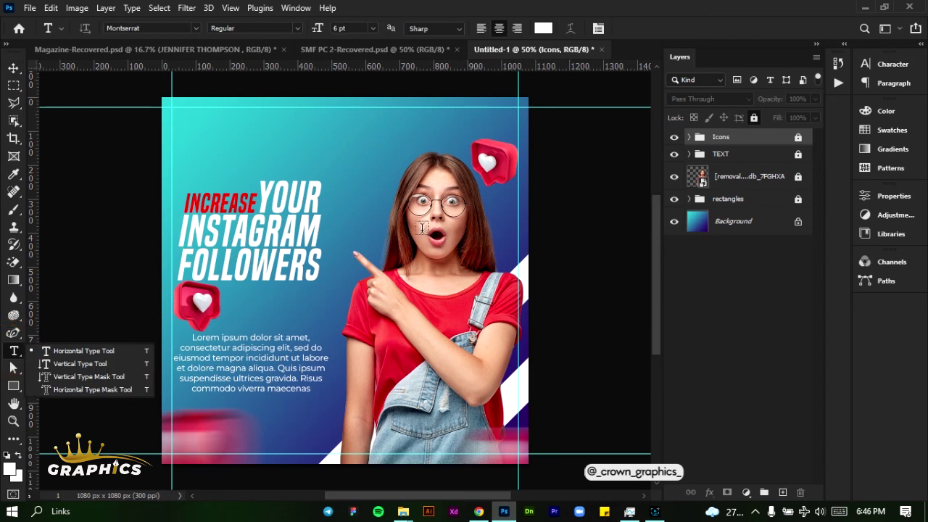
click(437, 121)
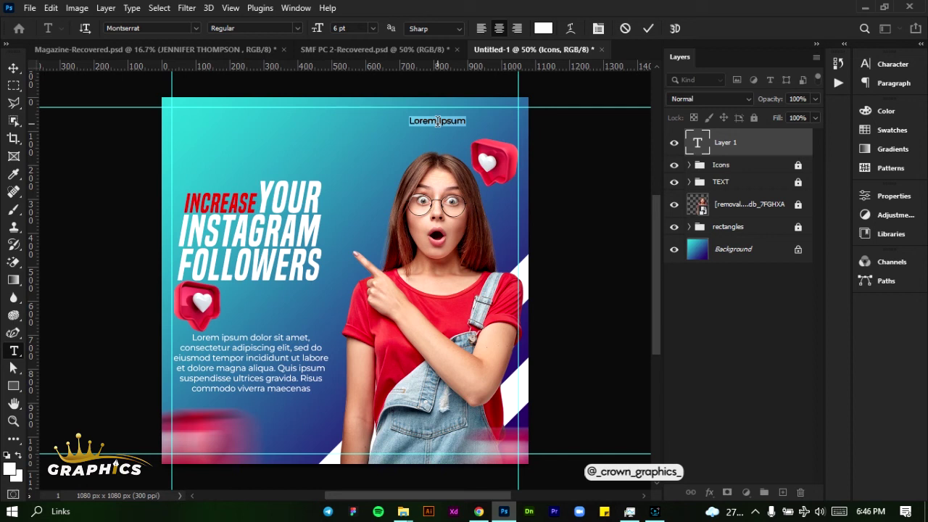
key(BackSpace)
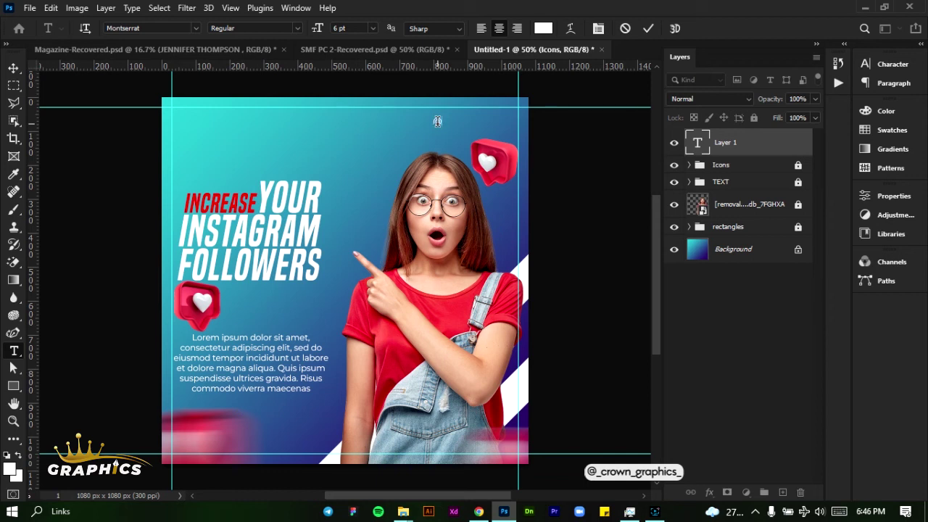
text(@Deer_ Lead22)
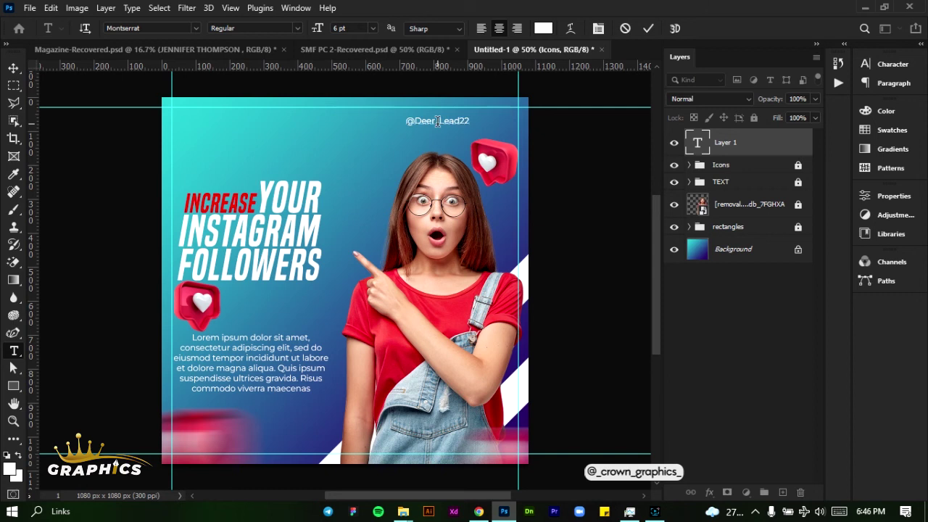
click(648, 28)
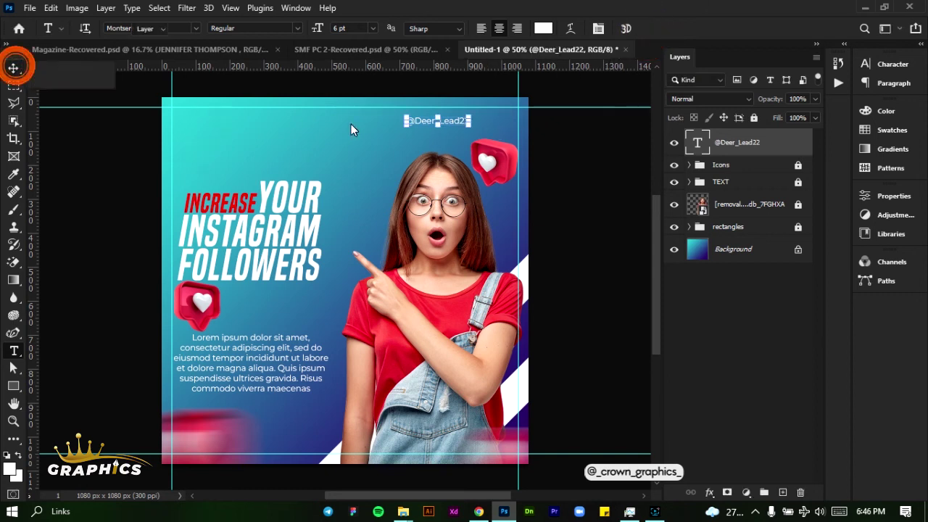
key(v)
drag(423, 121, 467, 127)
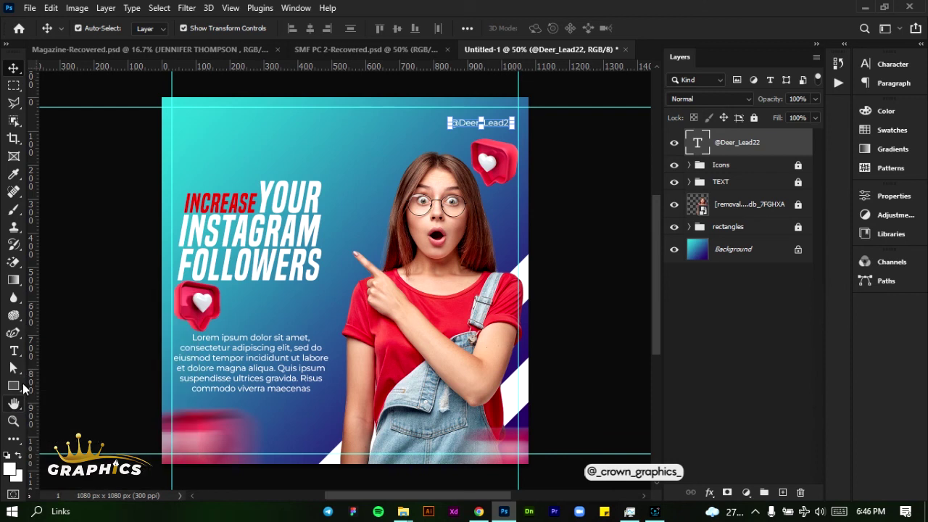
Step: Activate the Custom Shape tool and examine the Flowers and Boats shape folders for a suitable logo symbol
click(14, 385)
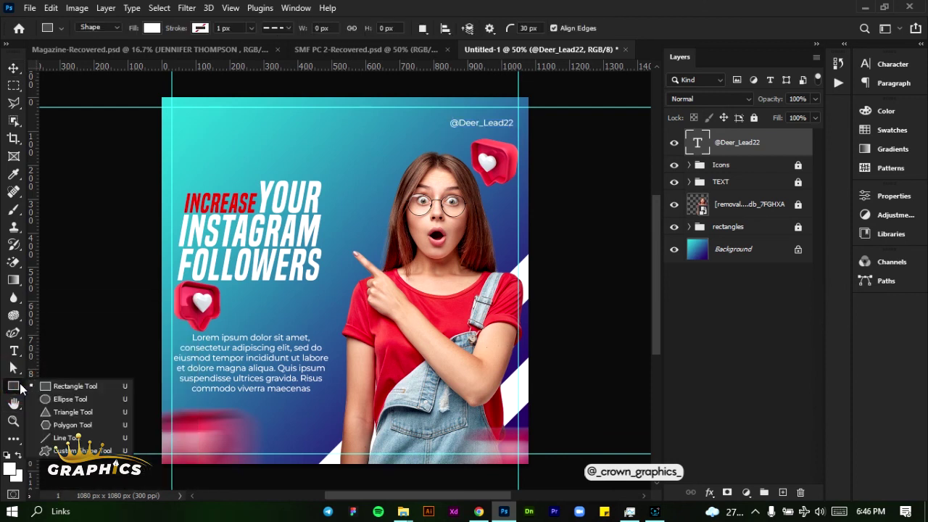
click(53, 457)
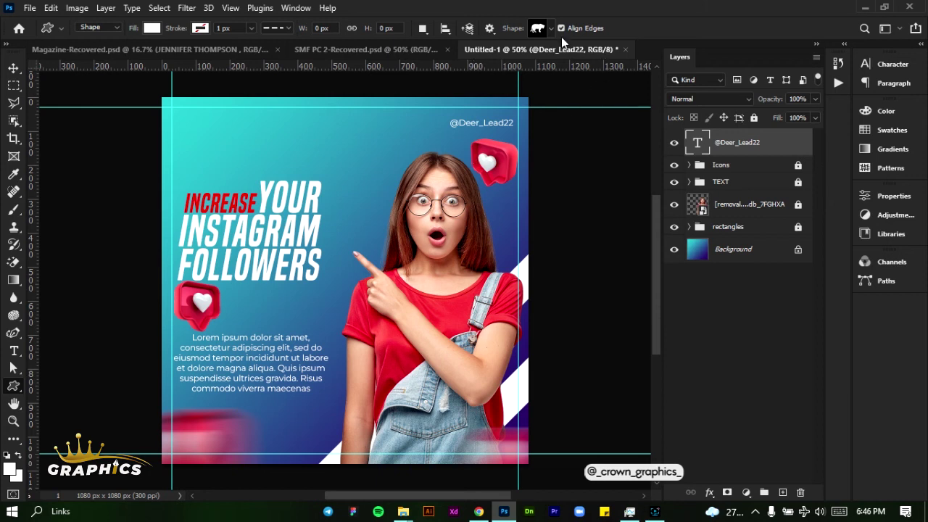
click(552, 29)
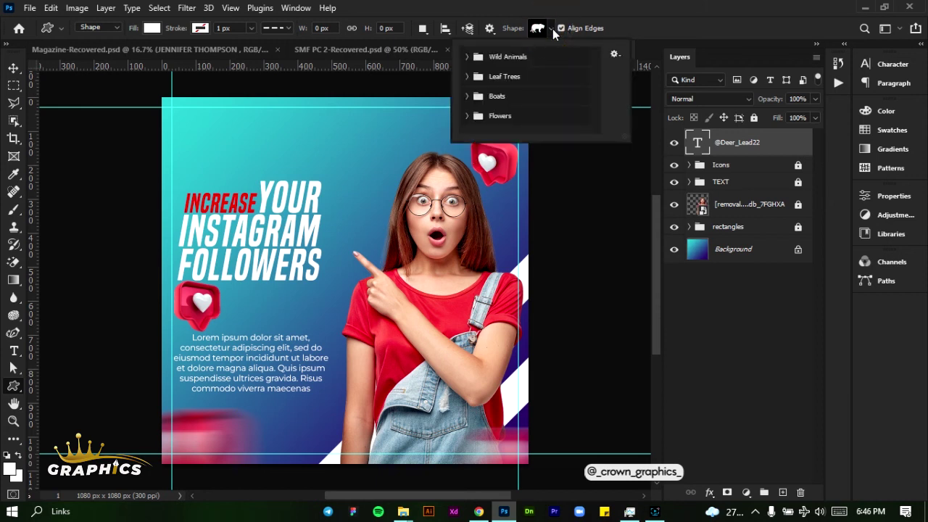
scroll(487, 100, down, 2)
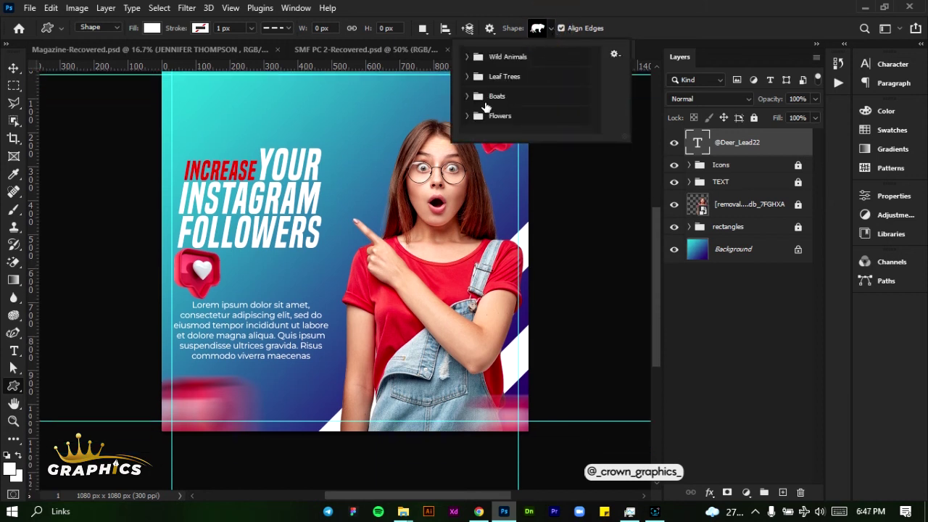
scroll(484, 107, up, 2)
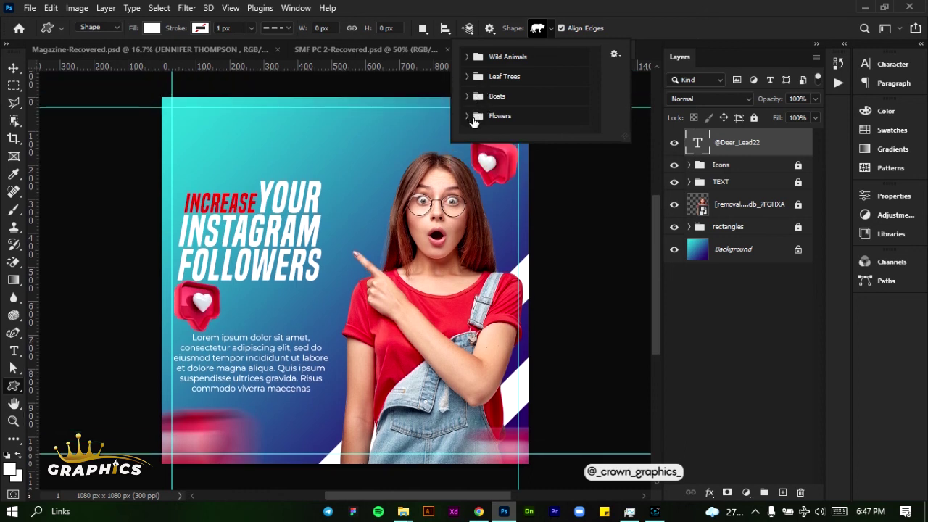
click(468, 117)
scroll(478, 109, down, 3)
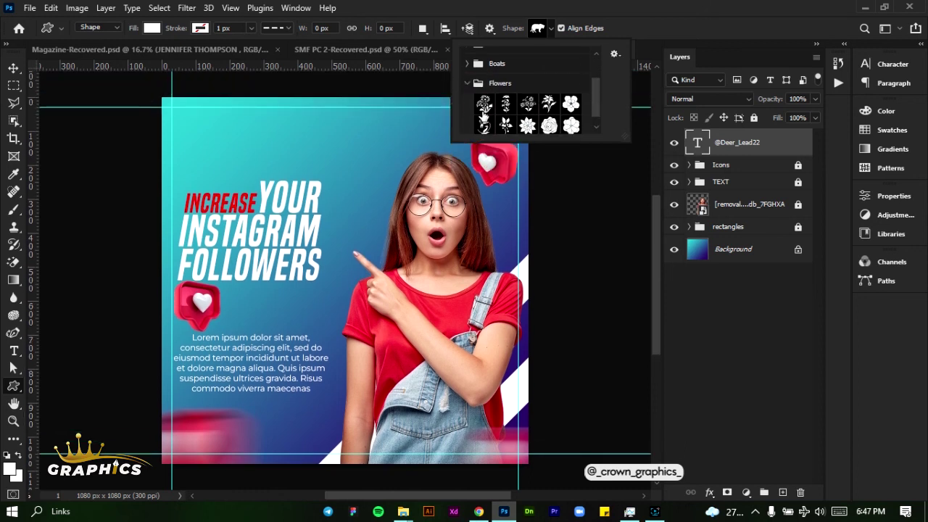
scroll(483, 107, up, 3)
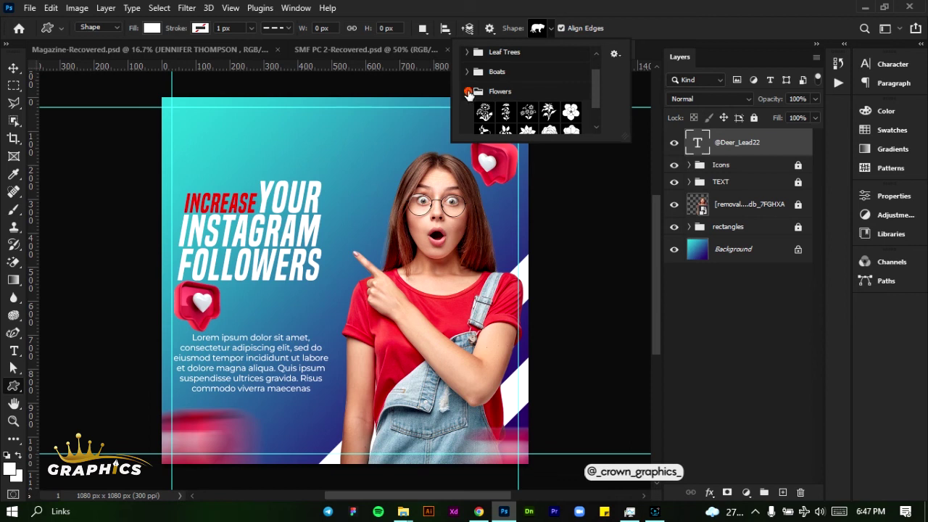
click(467, 92)
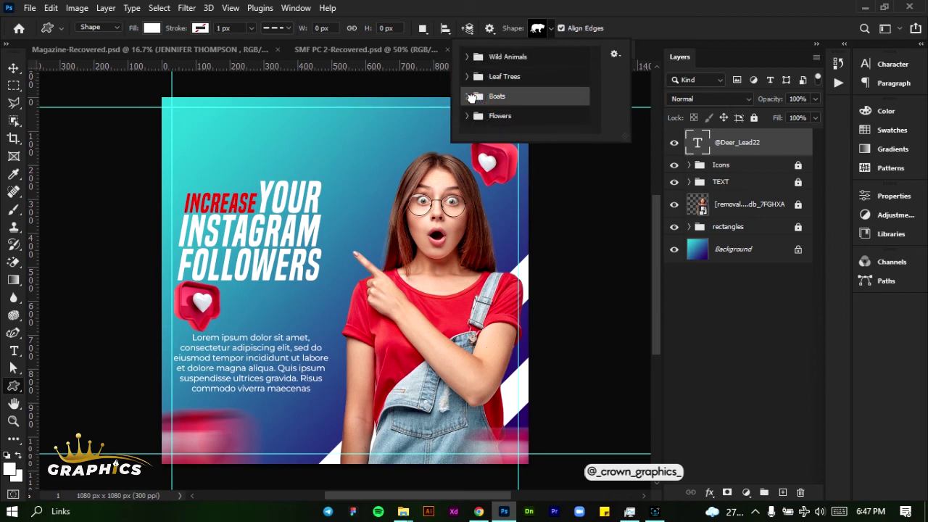
click(465, 96)
scroll(478, 100, down, 1)
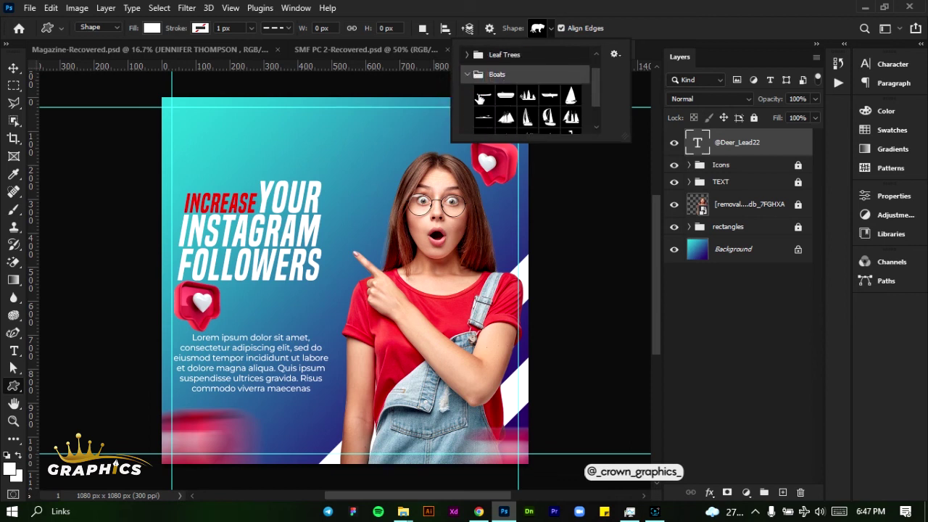
click(473, 72)
scroll(464, 68, up, 1)
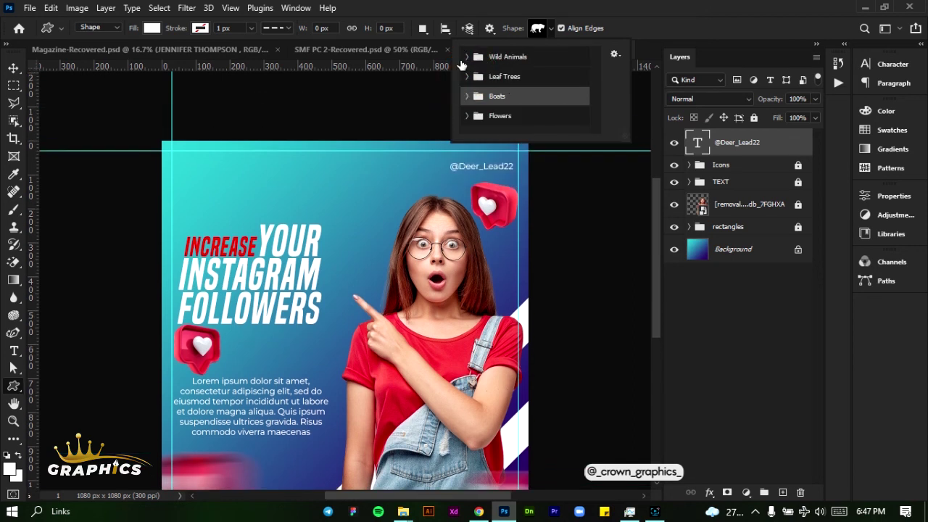
Step: Draw a white leaping deer from the Wild Animals shapes, about 95 x 140 px, above the headline
click(464, 57)
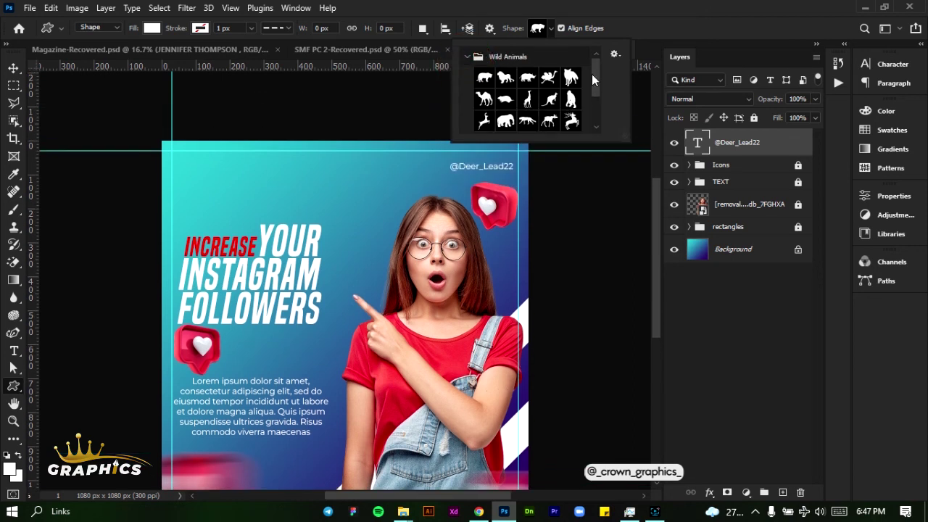
drag(592, 74, 592, 77)
click(484, 119)
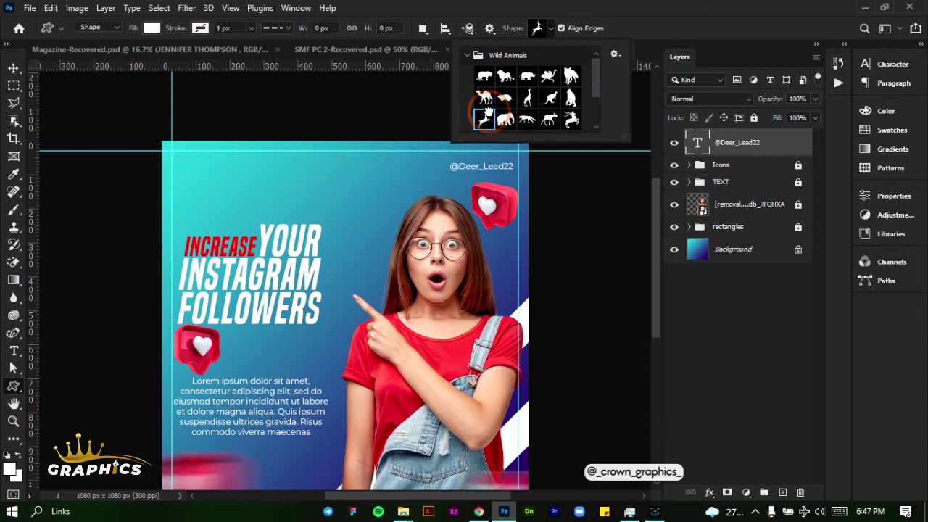
click(228, 177)
drag(229, 177, 281, 222)
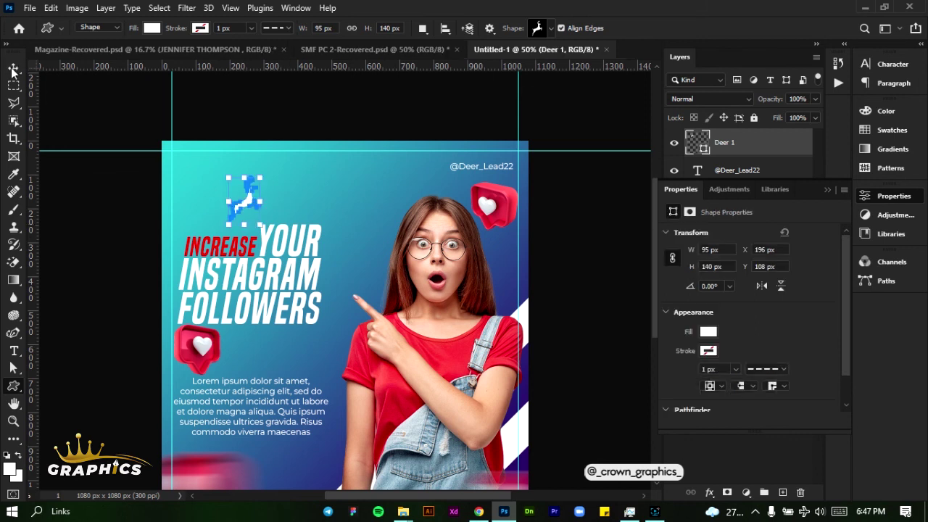
click(12, 69)
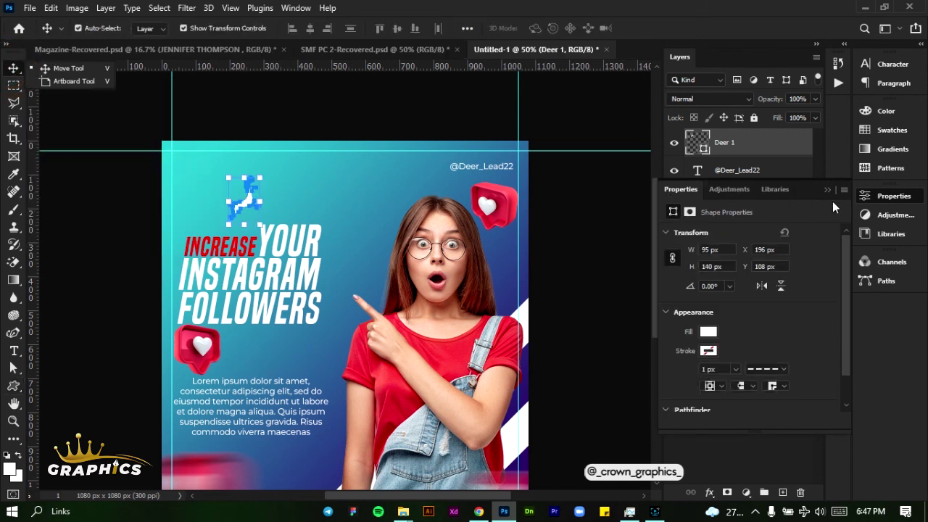
click(824, 190)
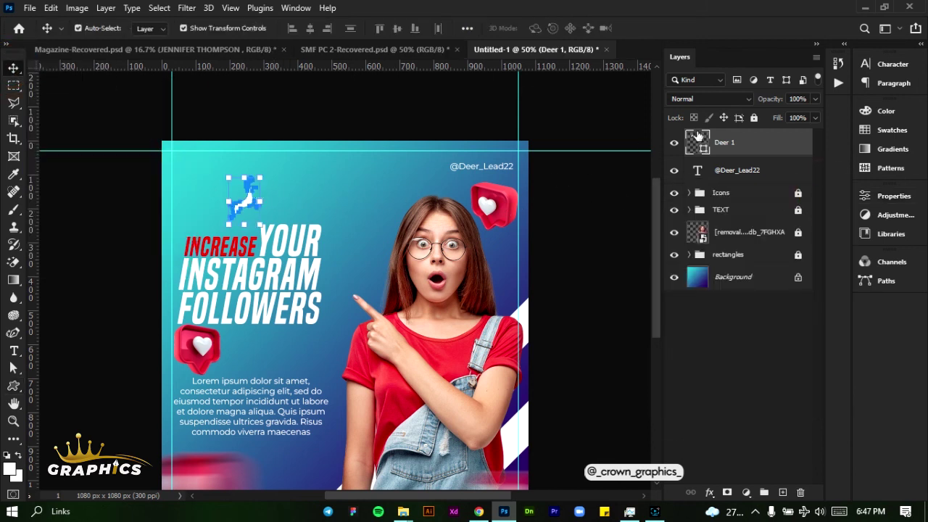
Step: Rasterize the deer shape and transform it to a rotation of about 18 degrees in the flyer's upper-left corner
right_click(767, 153)
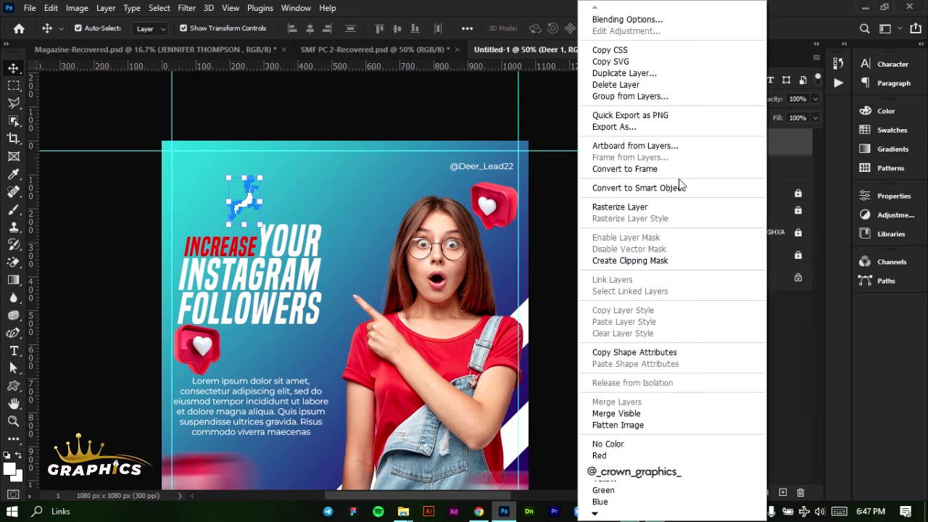
click(638, 207)
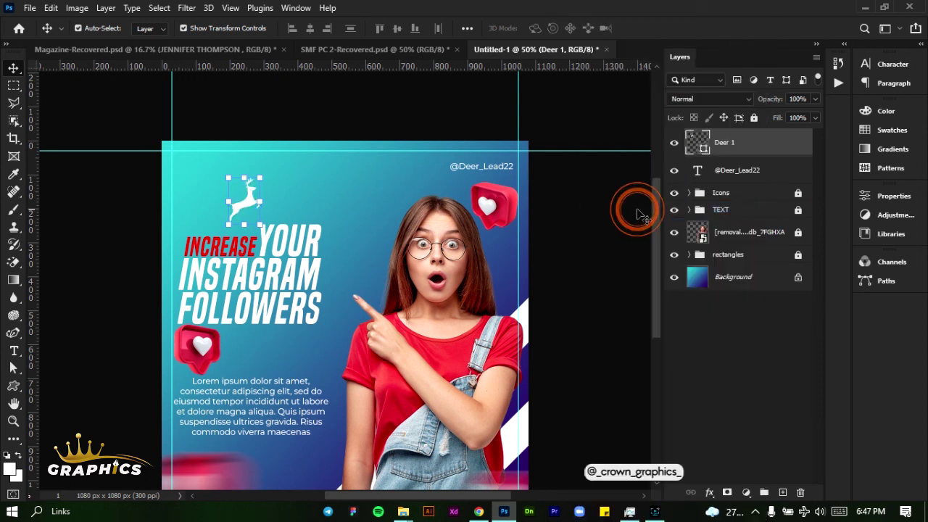
key(ctrl+t)
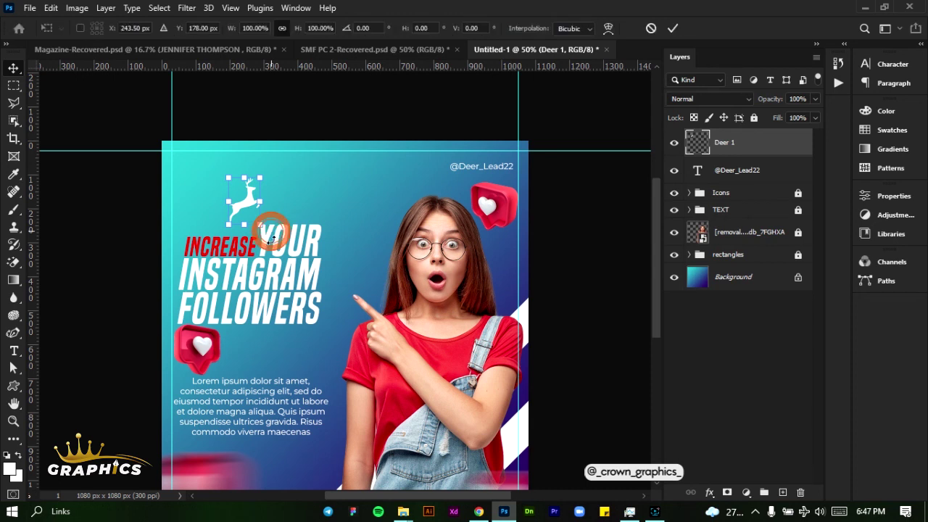
drag(272, 231, 202, 176)
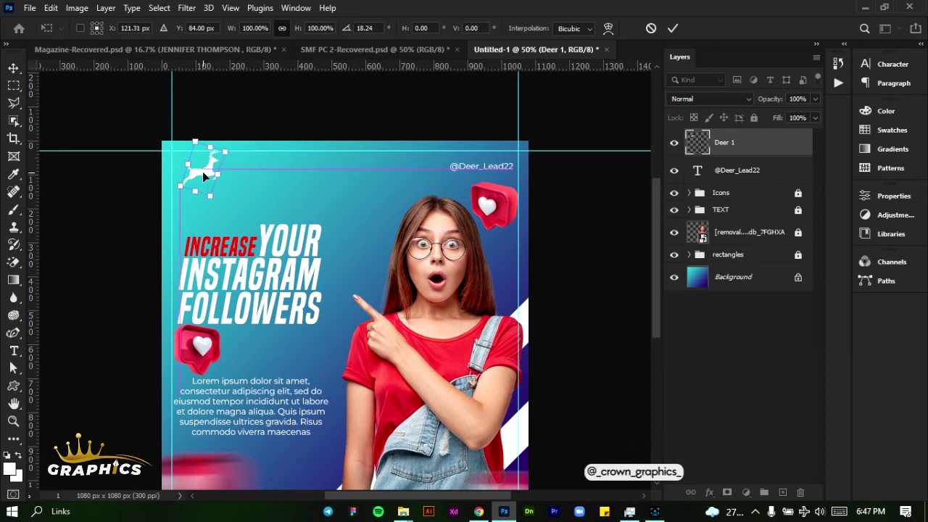
click(673, 27)
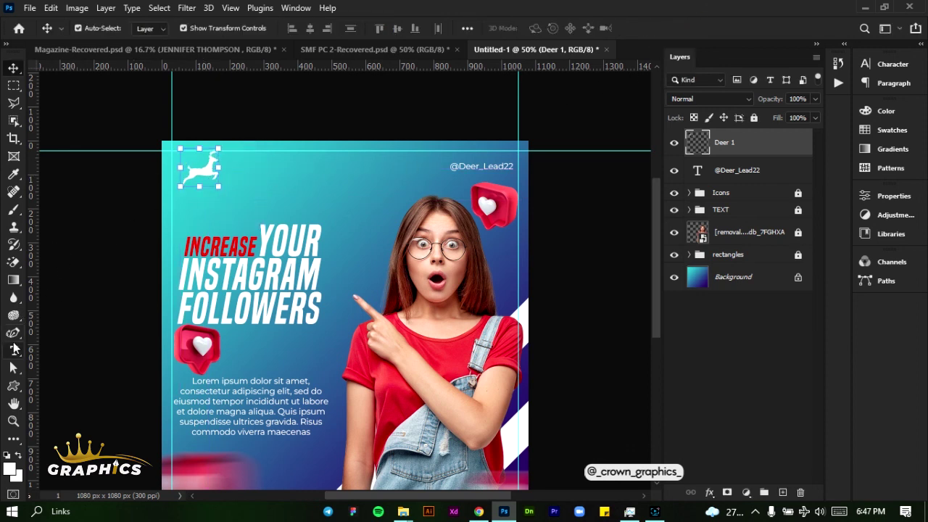
Step: Add the text "DEER-LEAD" in 6 pt Montserrat Bold and position it directly beneath the deer
click(13, 348)
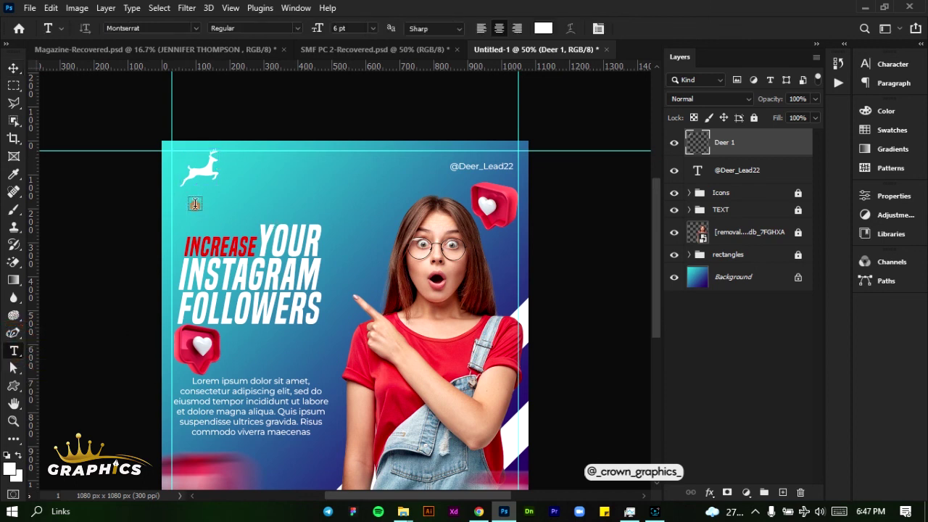
click(195, 204)
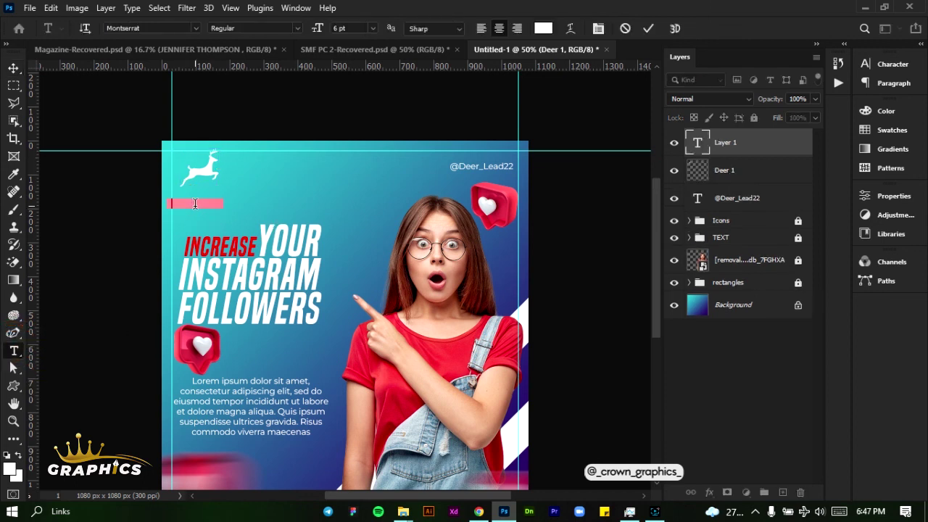
text(DEER- LEAD)
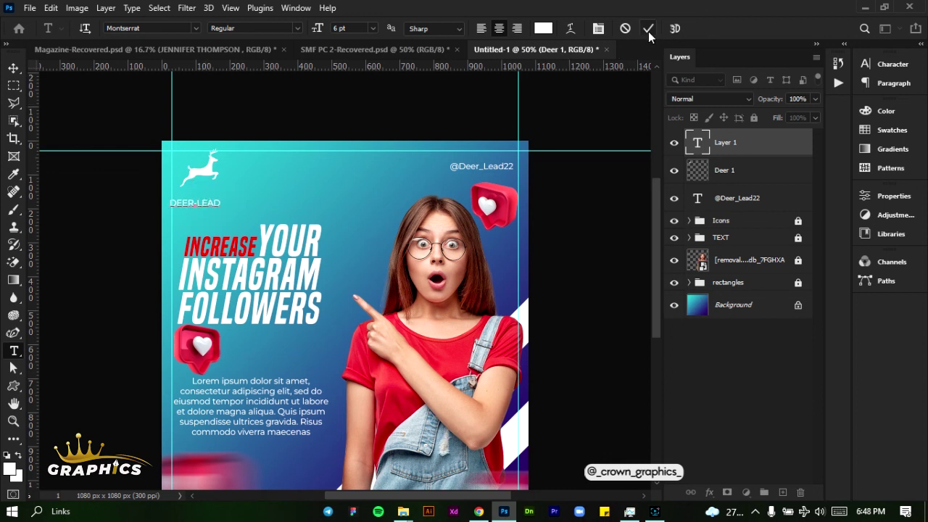
click(889, 63)
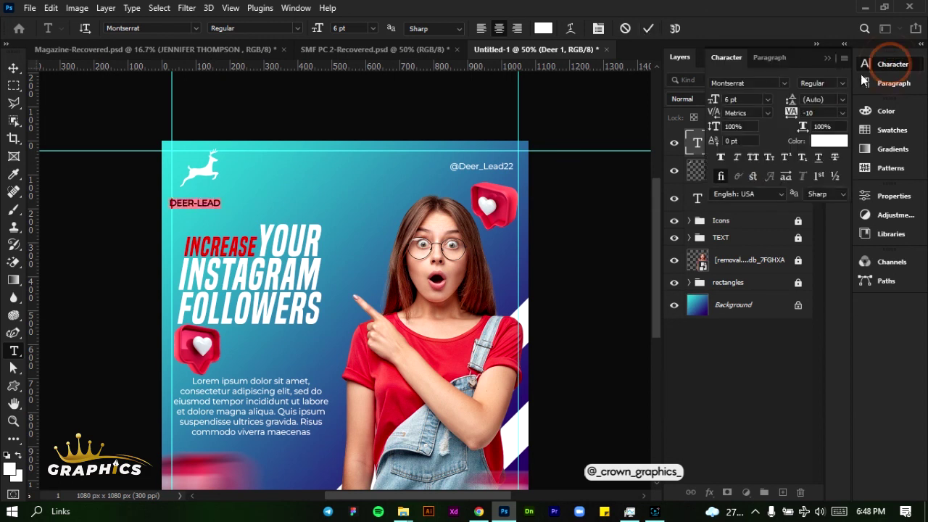
click(841, 84)
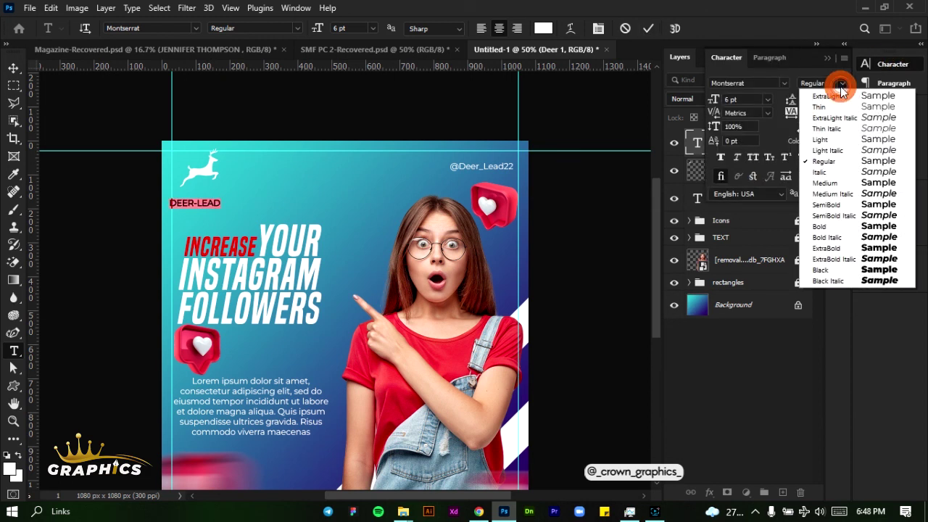
click(826, 226)
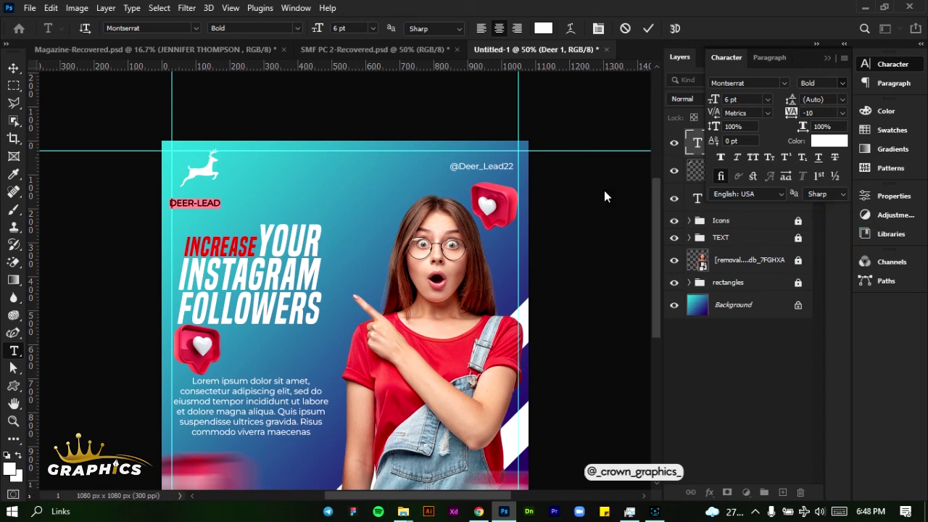
click(646, 28)
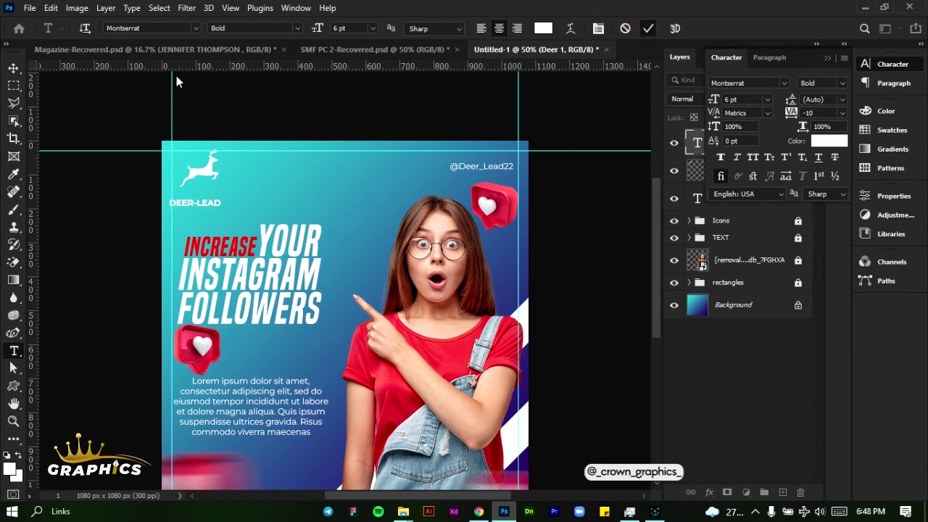
click(13, 68)
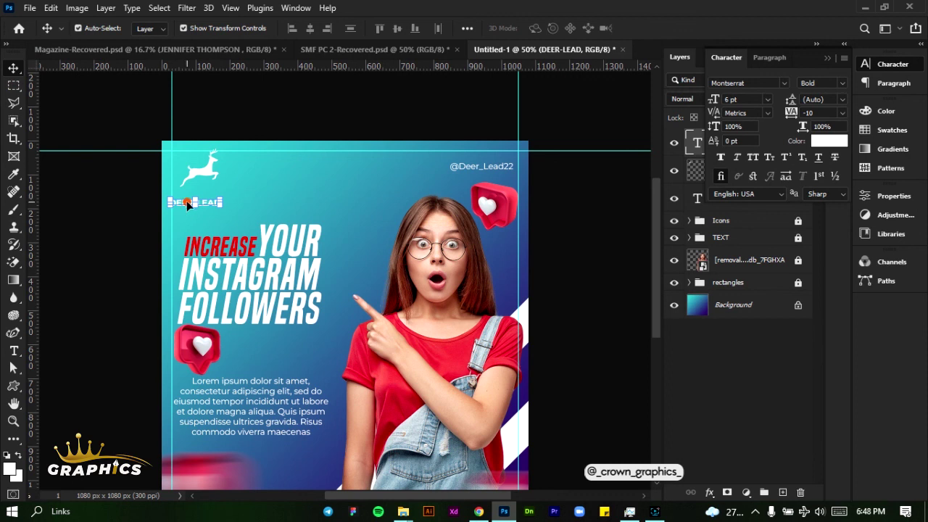
drag(185, 199, 194, 193)
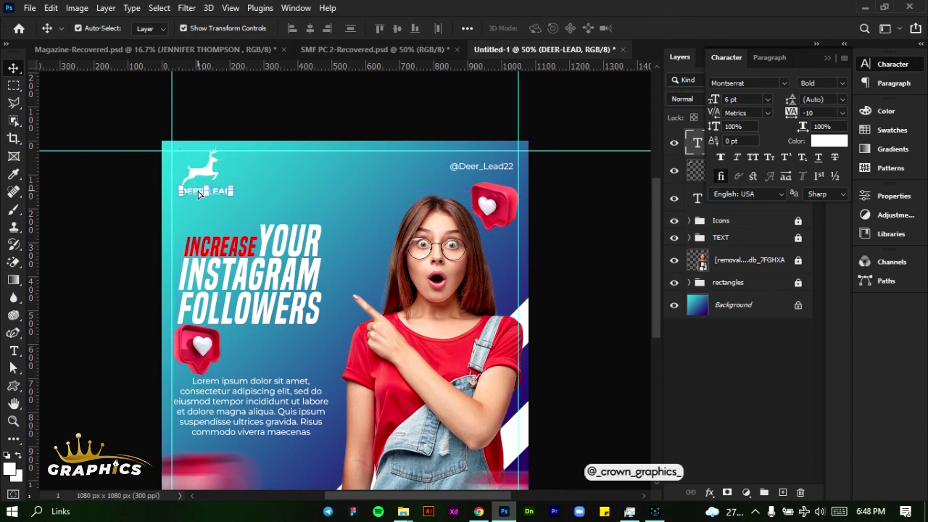
Step: Redraw the Background layer's gradient with Reverse off, running diagonally from the flyer's upper-left corner to its lower-right corner
click(772, 303)
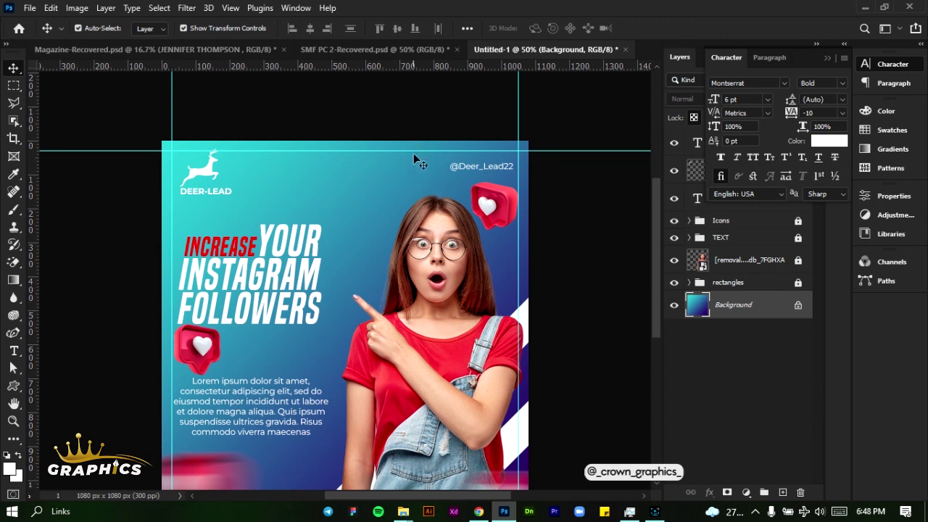
click(10, 279)
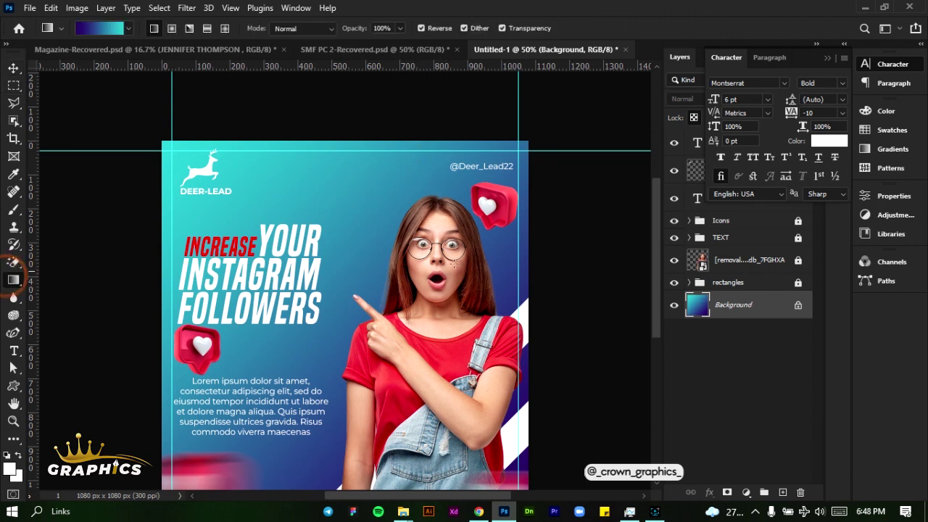
click(422, 28)
click(421, 29)
click(422, 29)
drag(198, 189, 508, 443)
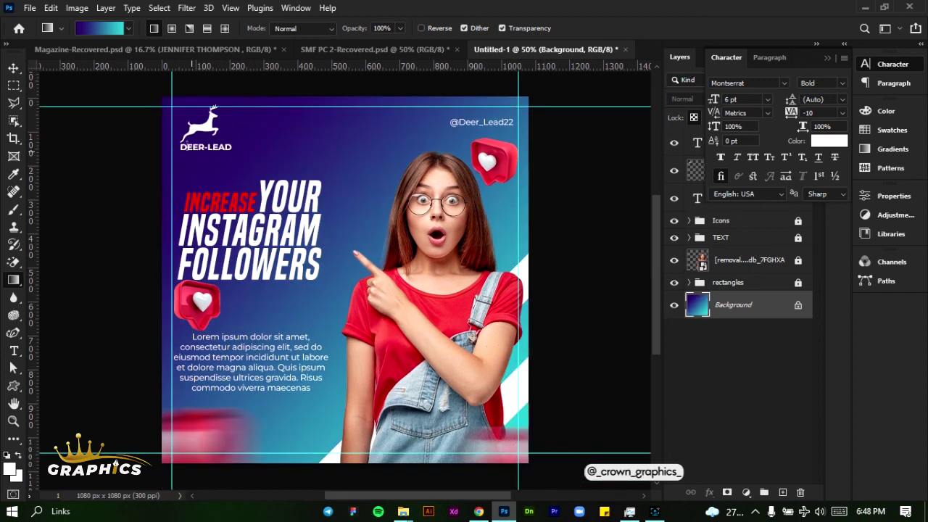
drag(166, 105, 519, 456)
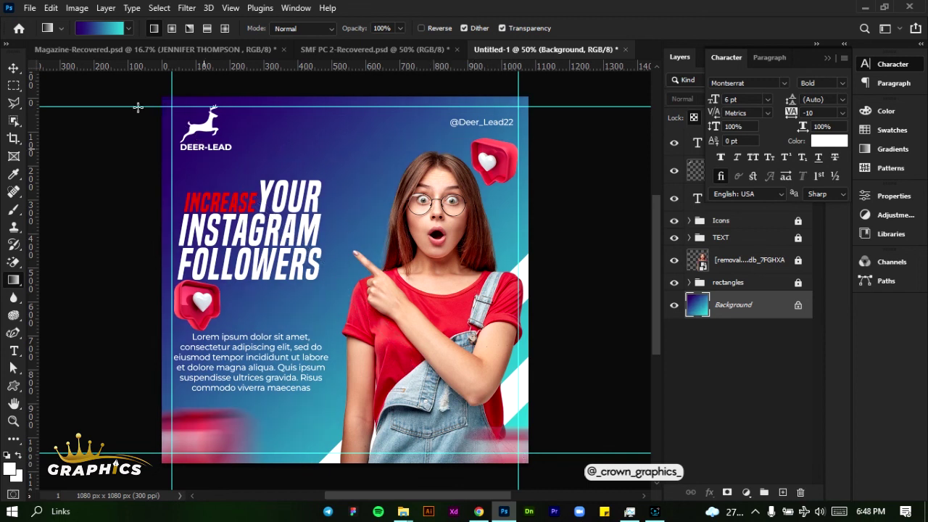
click(13, 68)
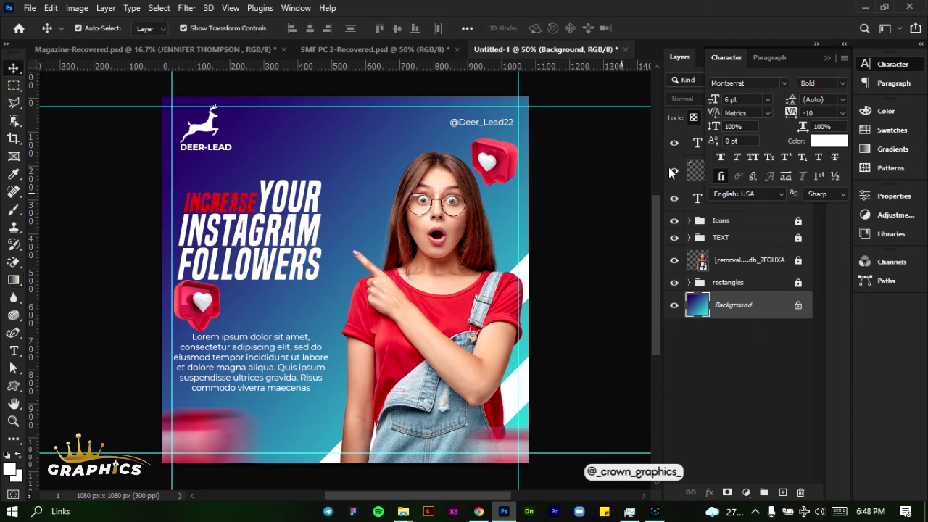
click(827, 58)
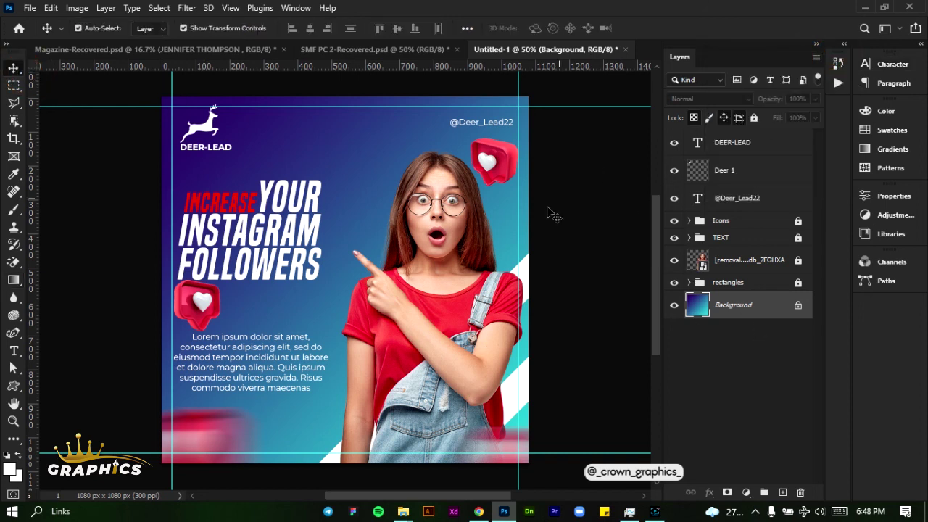
Step: Unlock the rectangles group, shift Rectangle 1 up and to the left behind the woman, and select both rectangles
drag(524, 381, 521, 394)
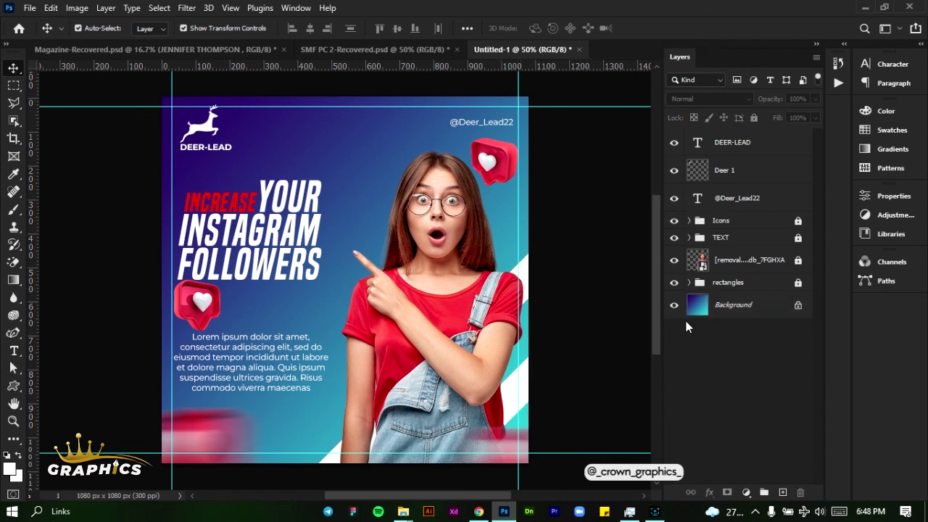
click(797, 281)
drag(524, 265, 501, 256)
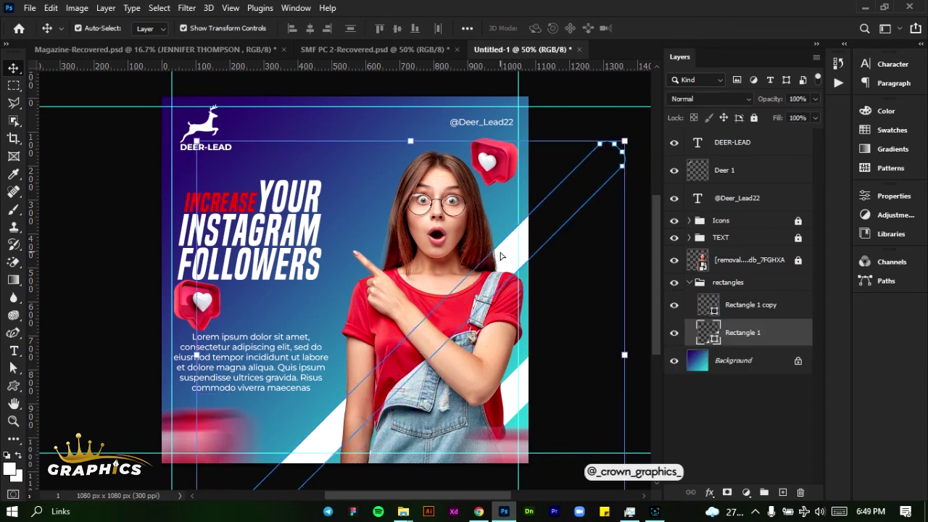
click(570, 122)
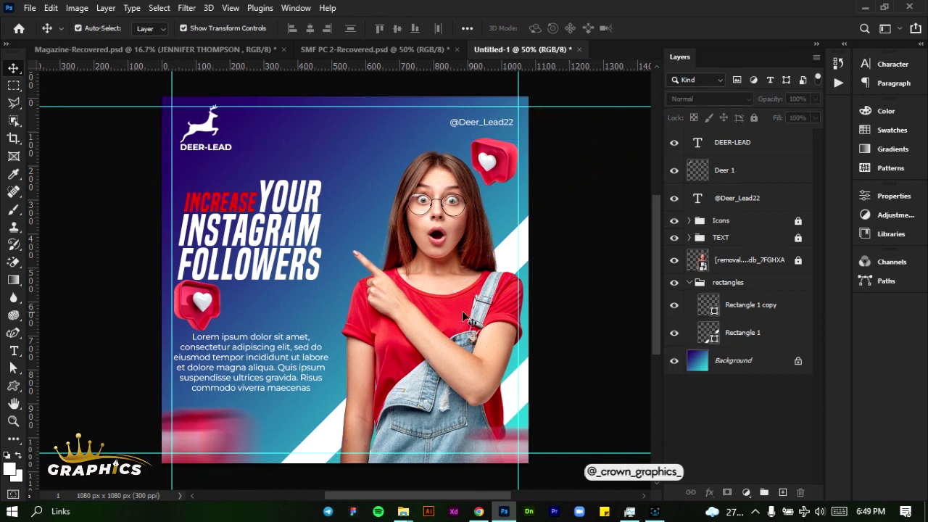
click(317, 247)
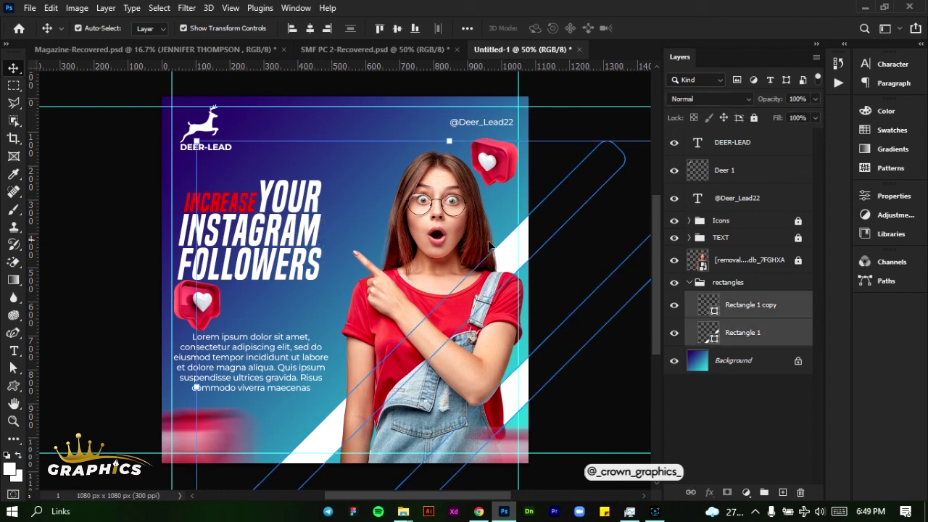